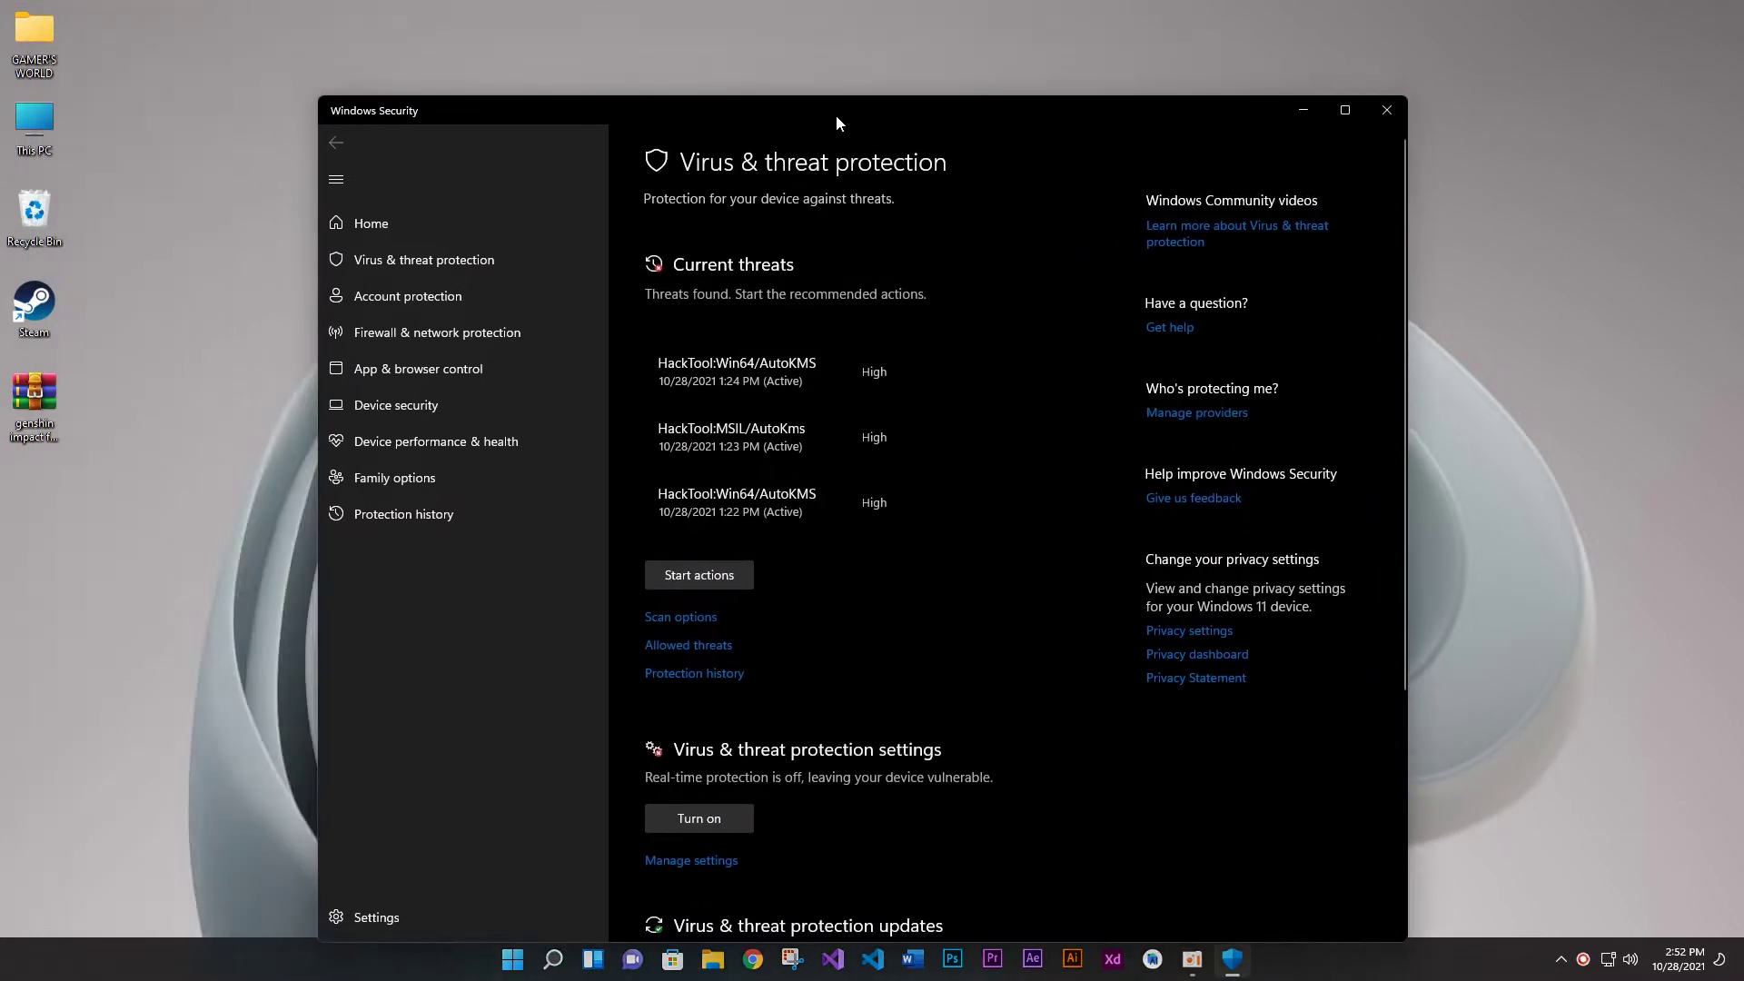
Maximize the Windows Security window and open the management page for the virus and threat protection settings
{"action": "double_click", "coordinate": [836, 115]}
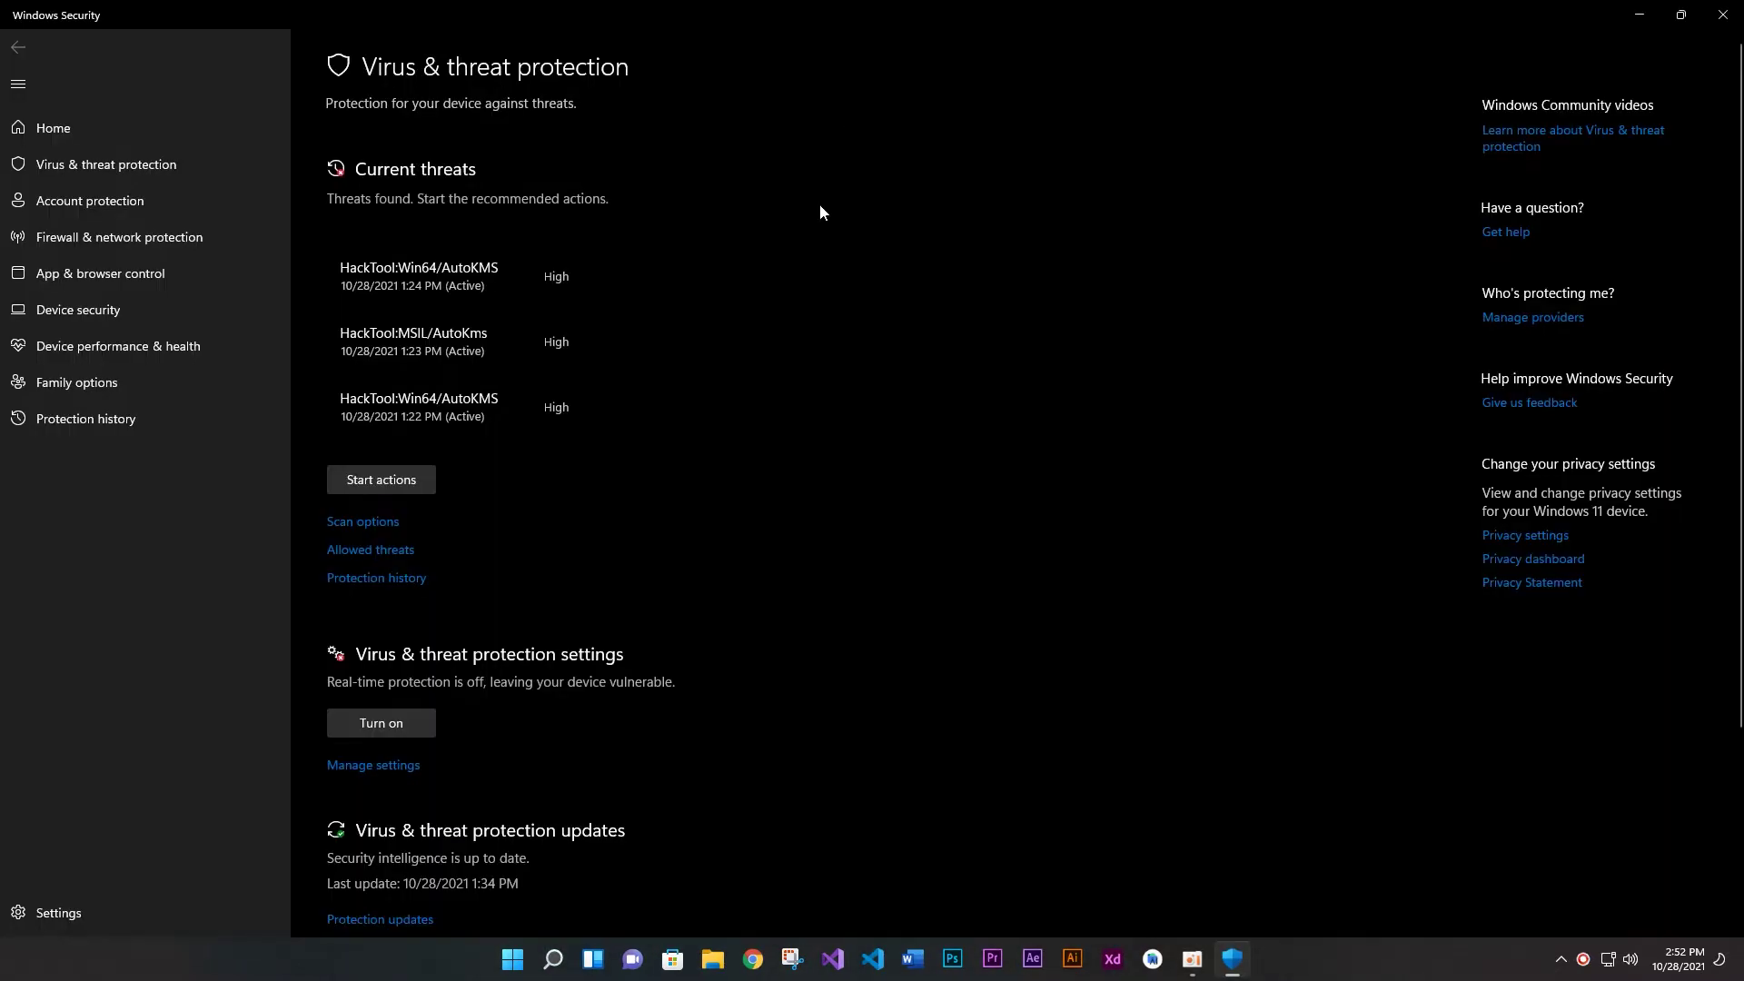
{"action": "left_click", "coordinate": [353, 767]}
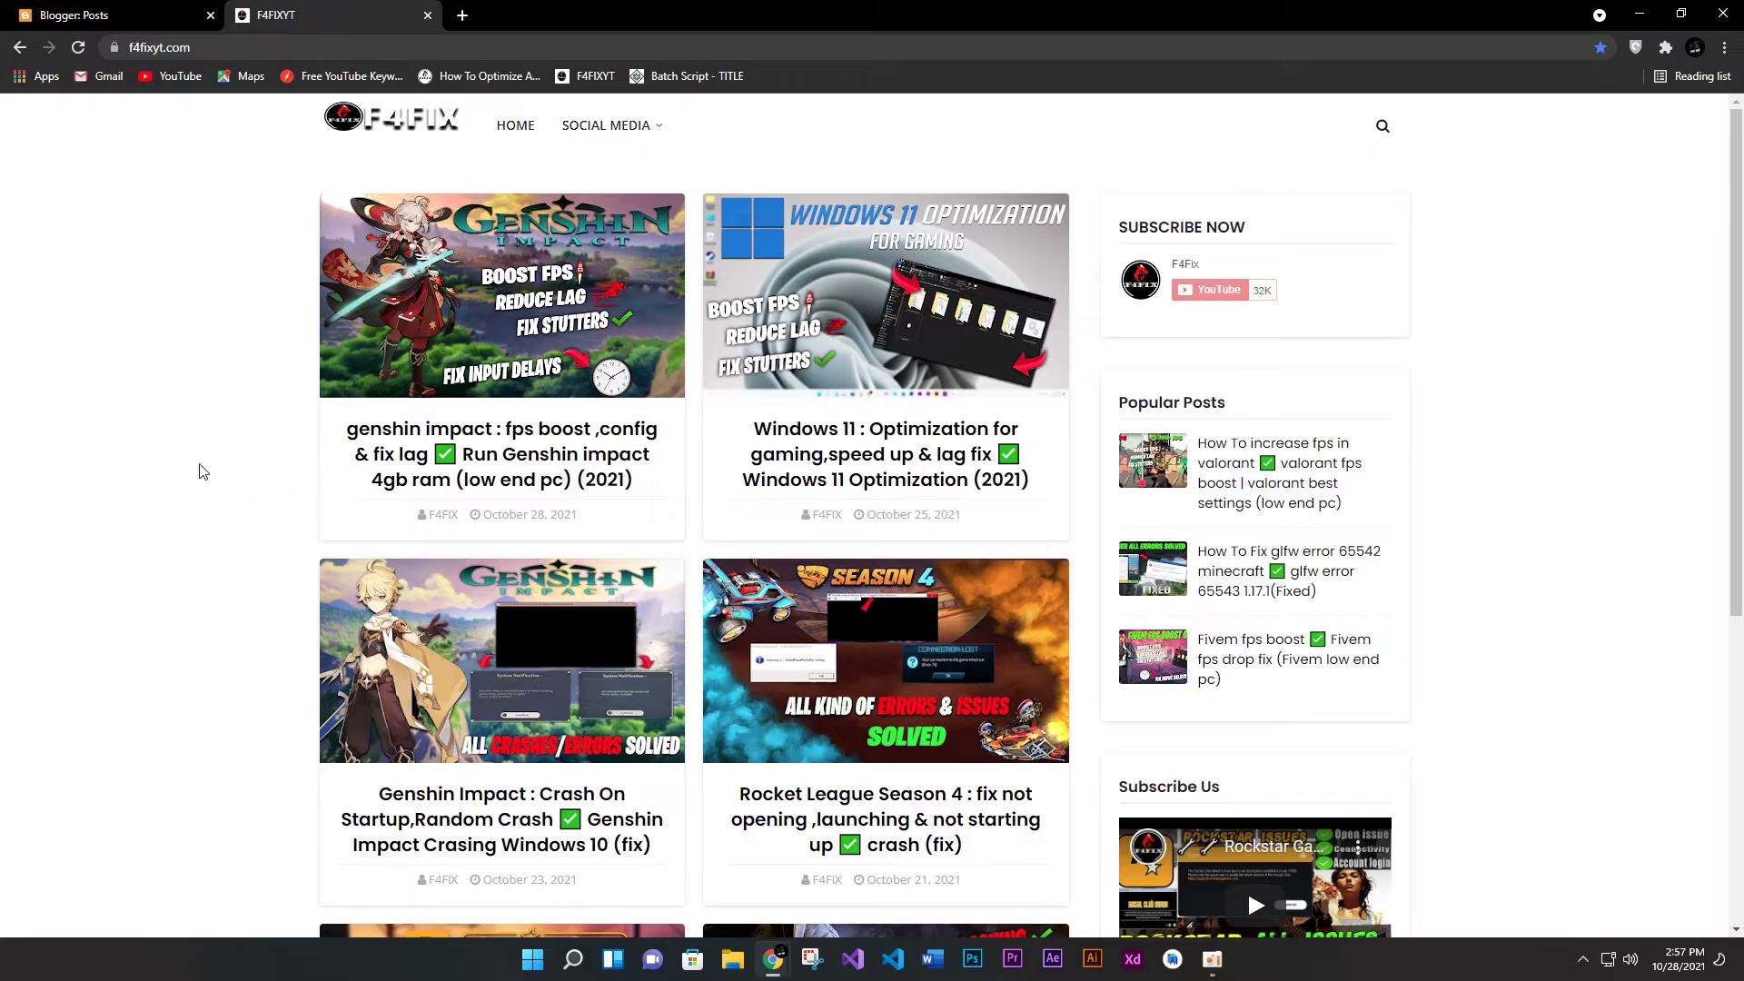
Close the Blogger posts page in the browser, keeping the F4FIX site open
{"action": "scroll", "coordinate": [227, 445], "scroll_direction": "down", "scroll_amount": 3}
{"action": "scroll", "coordinate": [194, 460], "scroll_direction": "up", "scroll_amount": 3}
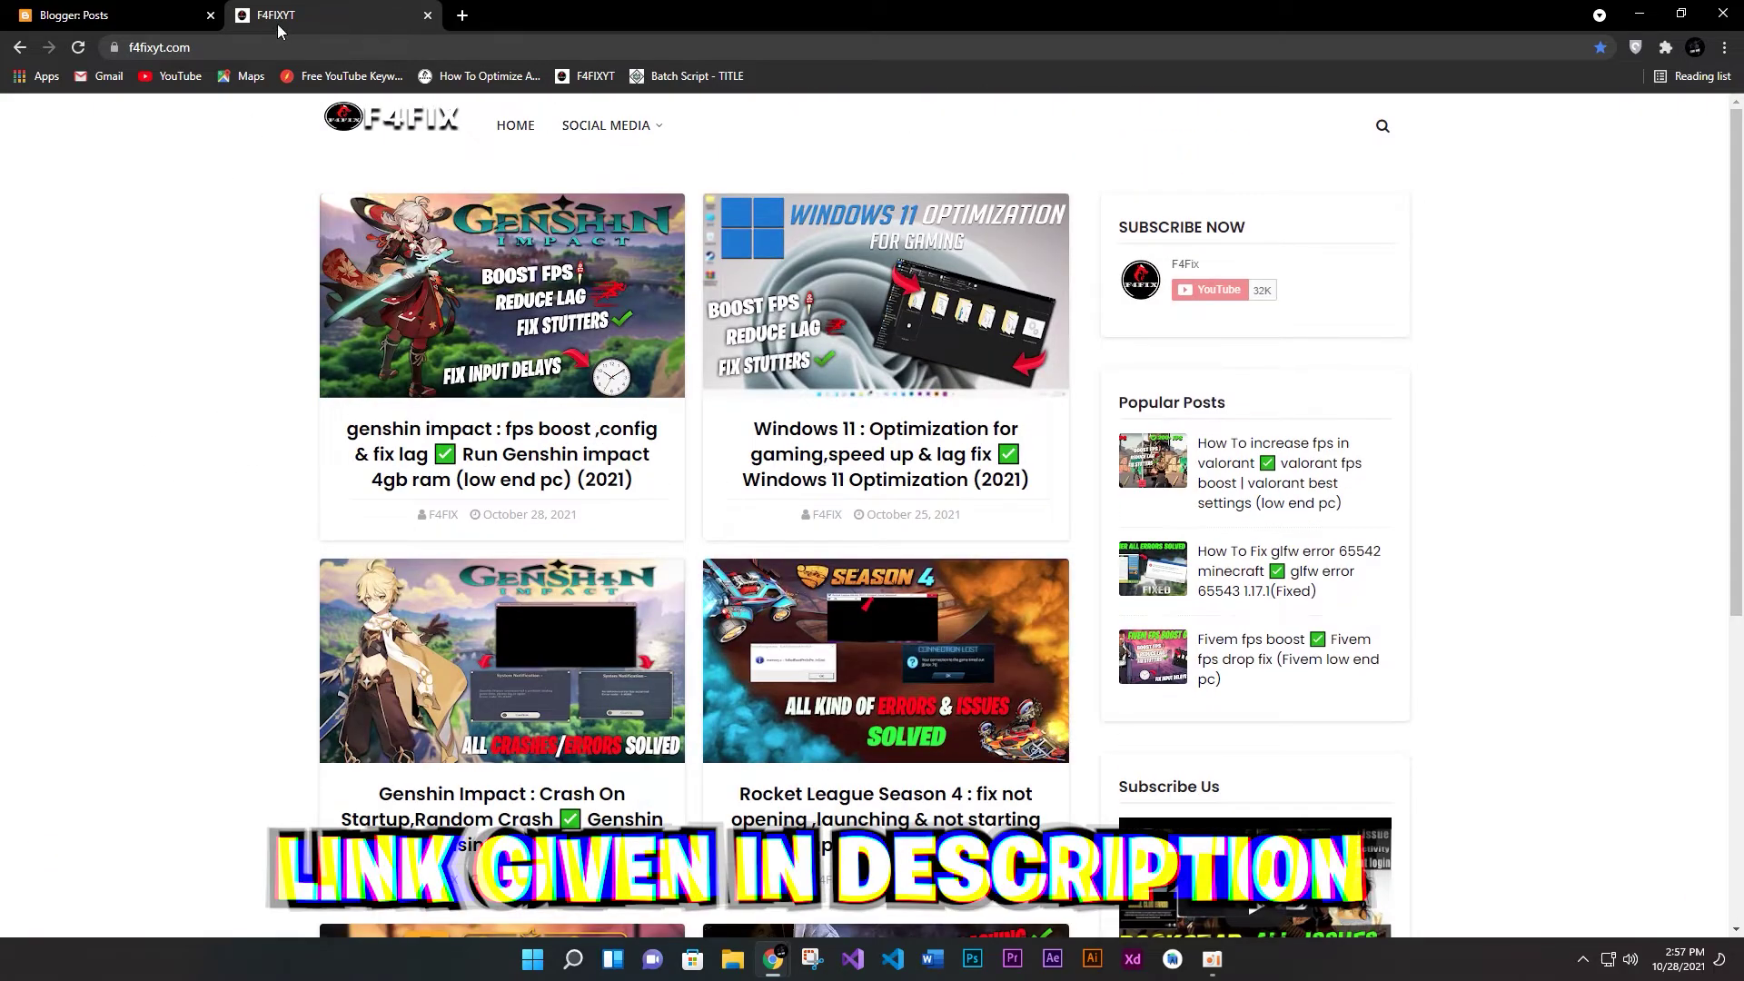
{"action": "left_click", "coordinate": [210, 15]}
{"action": "scroll", "coordinate": [222, 467], "scroll_direction": "down", "scroll_amount": 1}
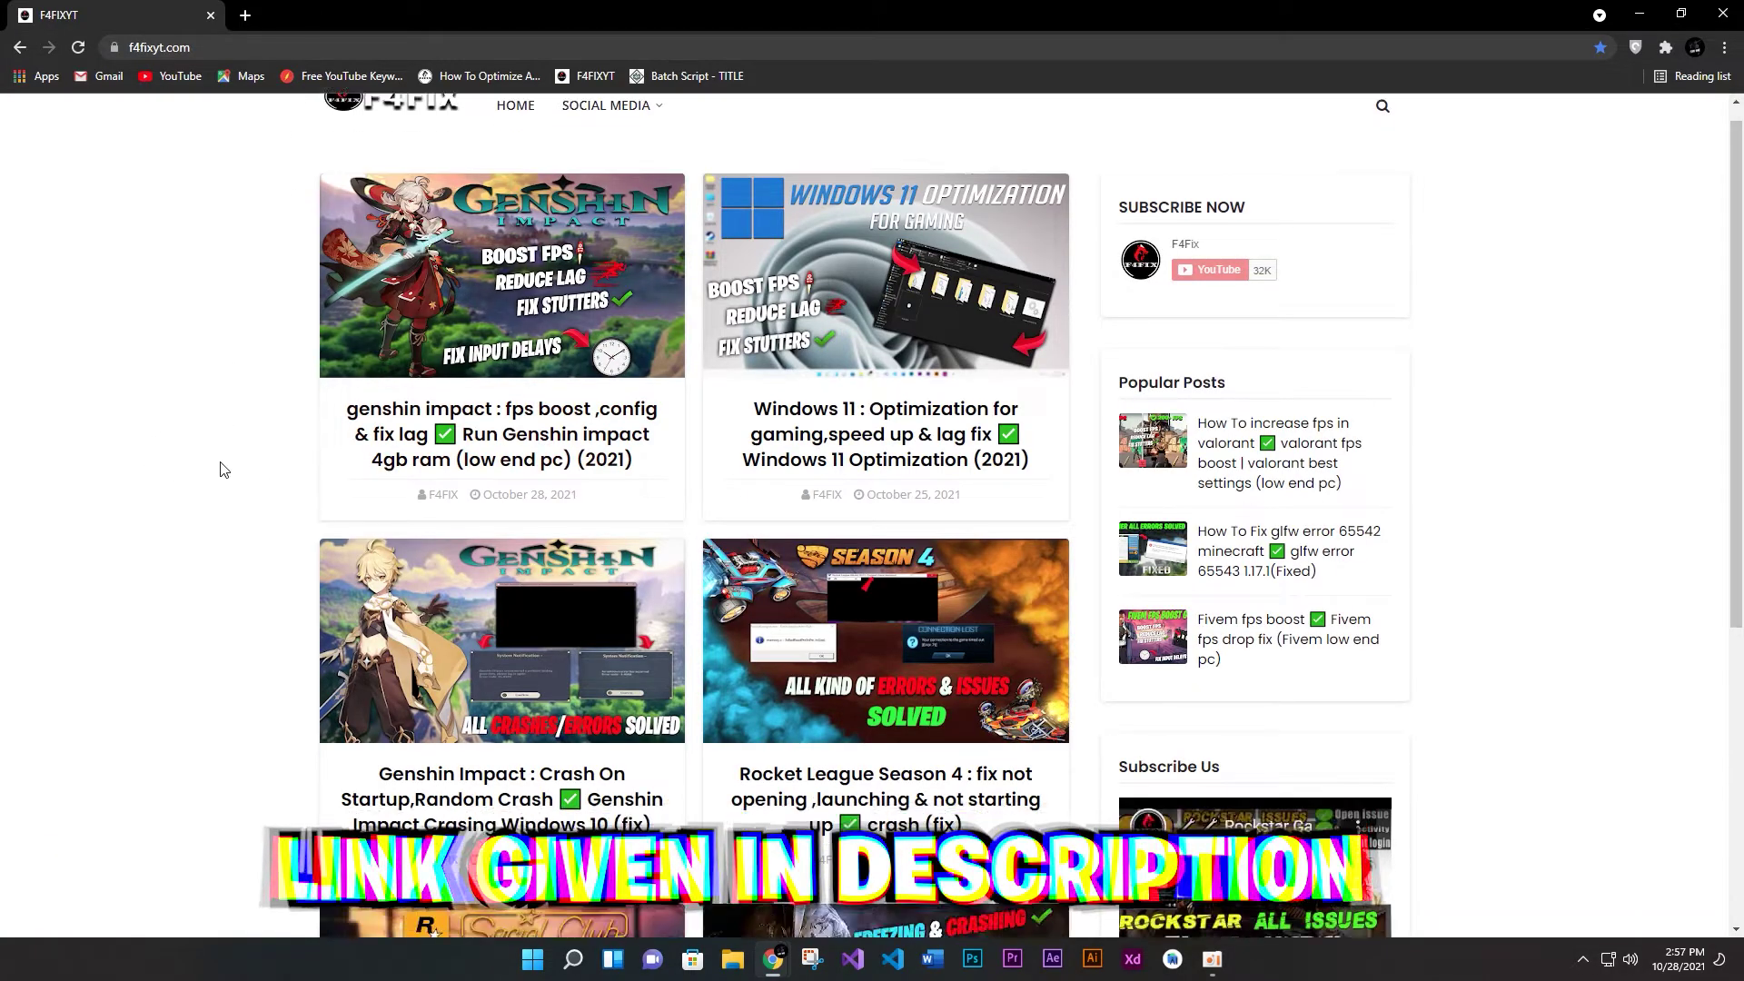
{"action": "scroll", "coordinate": [221, 467], "scroll_direction": "up", "scroll_amount": 1}
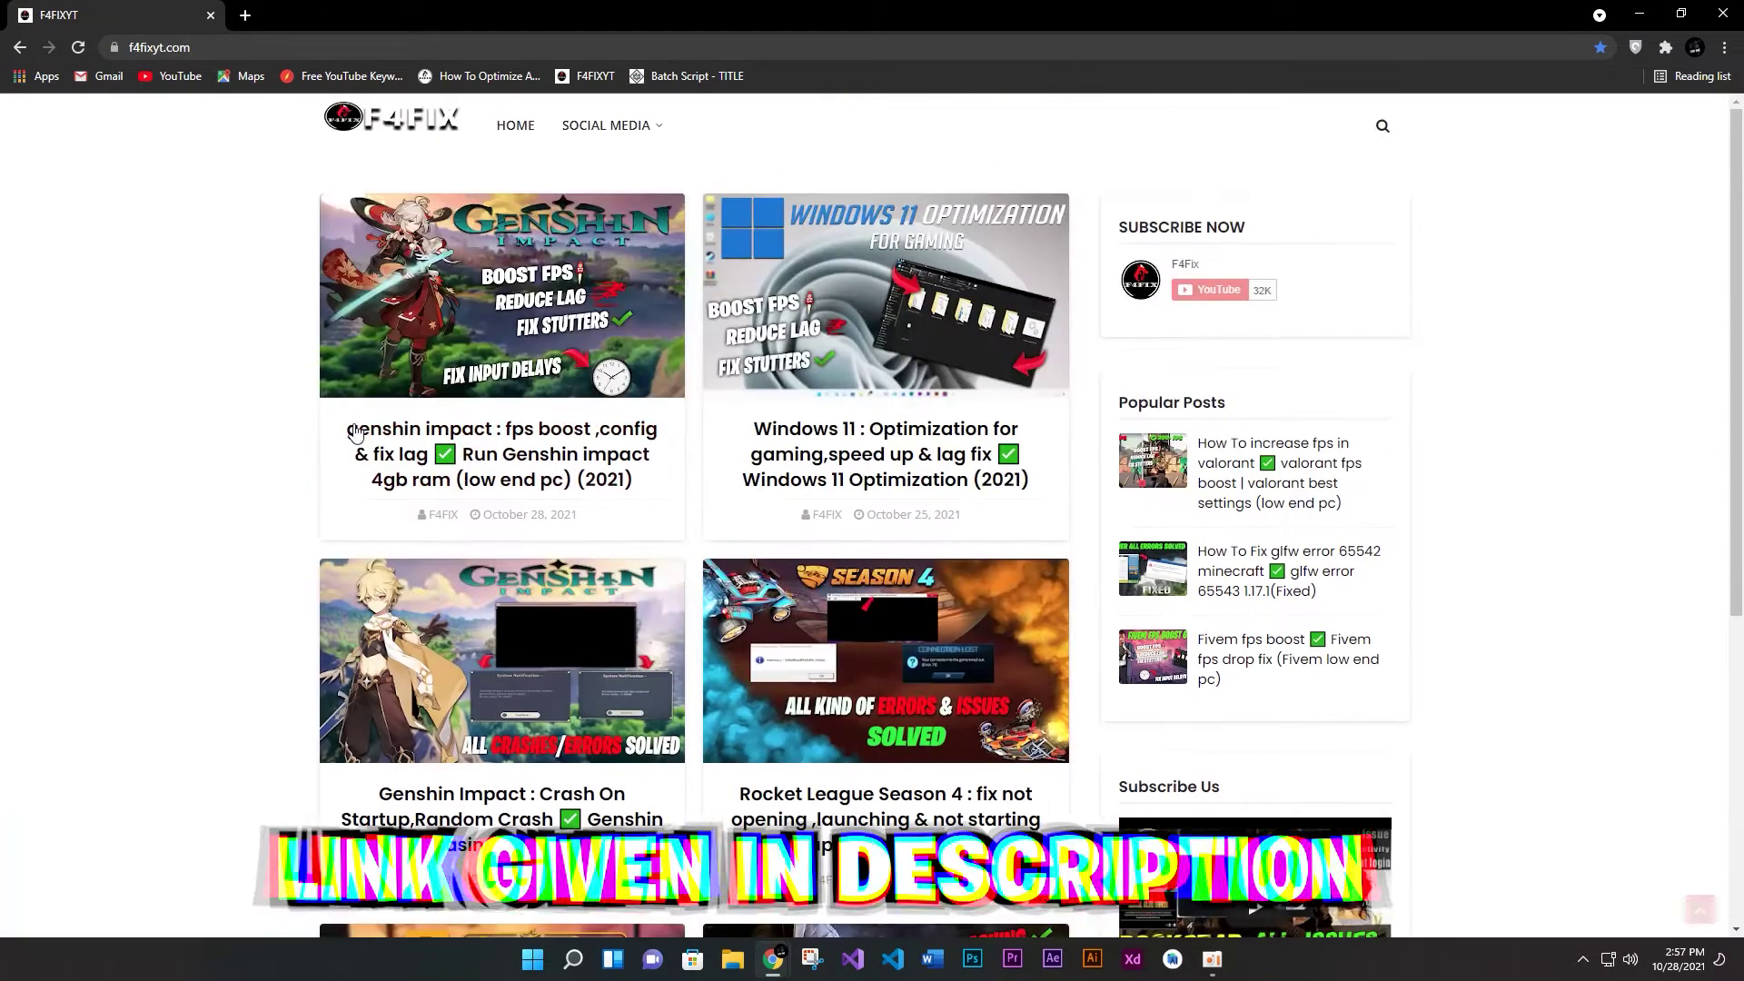
Search the F4FIX site for "genshin impact"
{"action": "left_click", "coordinate": [1381, 129]}
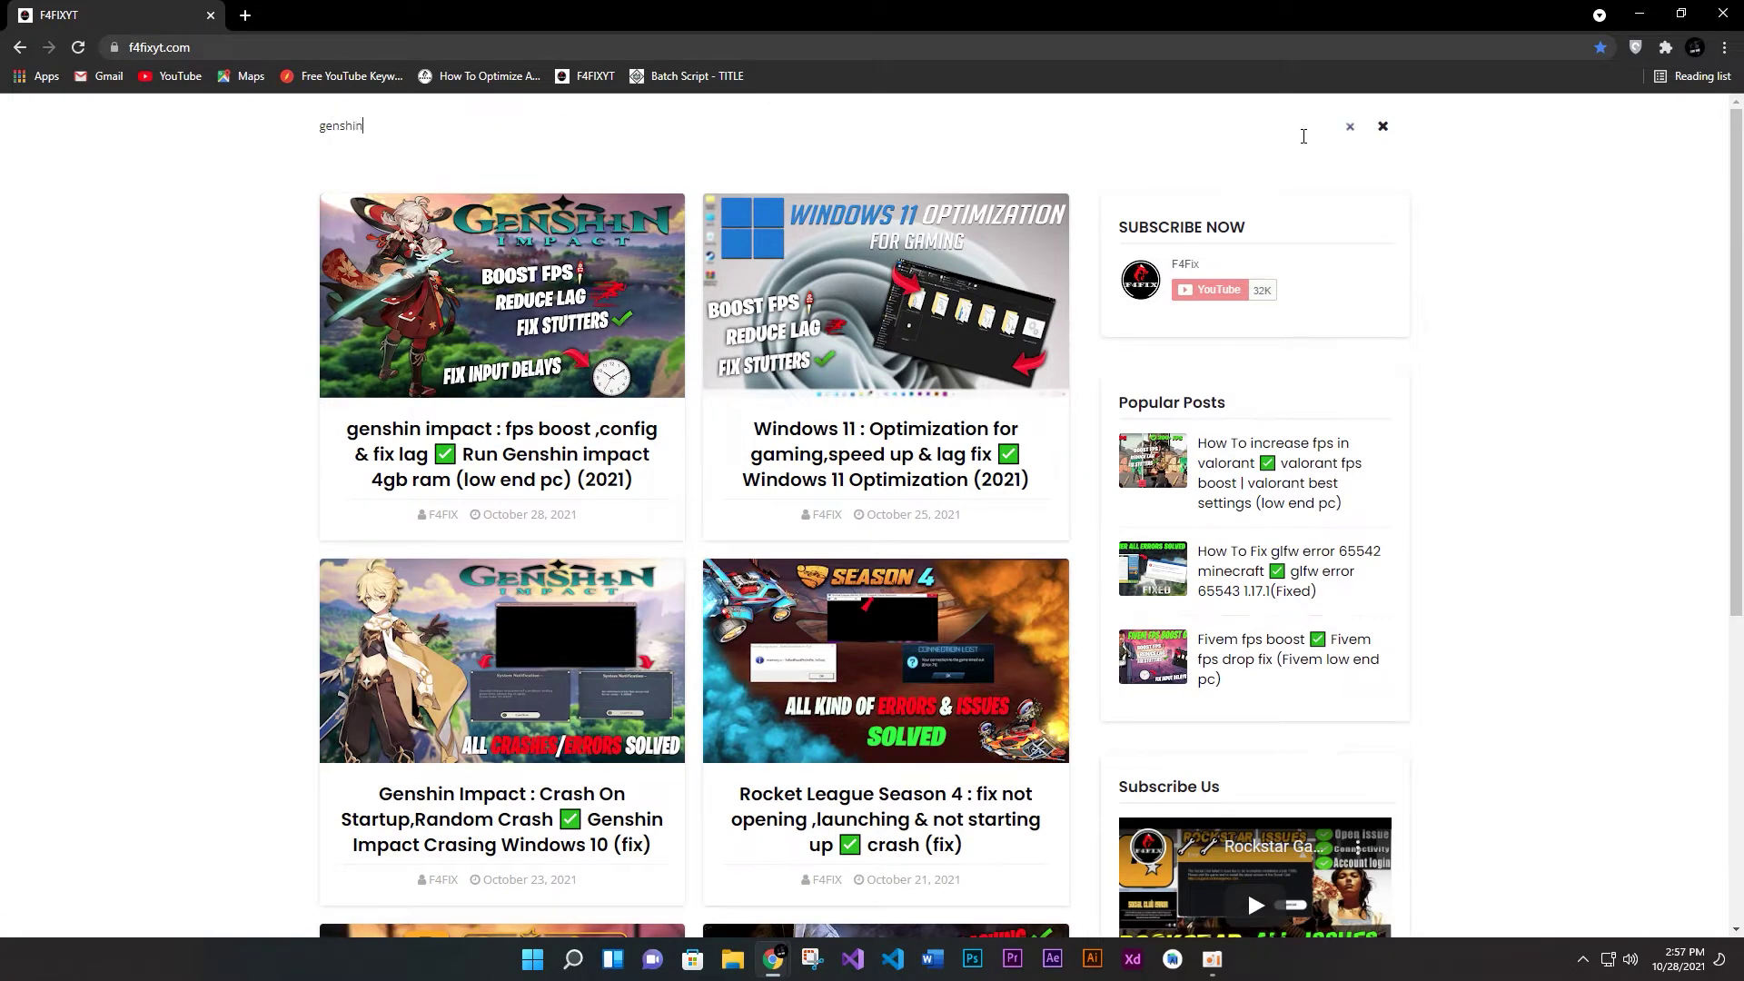
{"action": "type", "text": "genshin impact"}
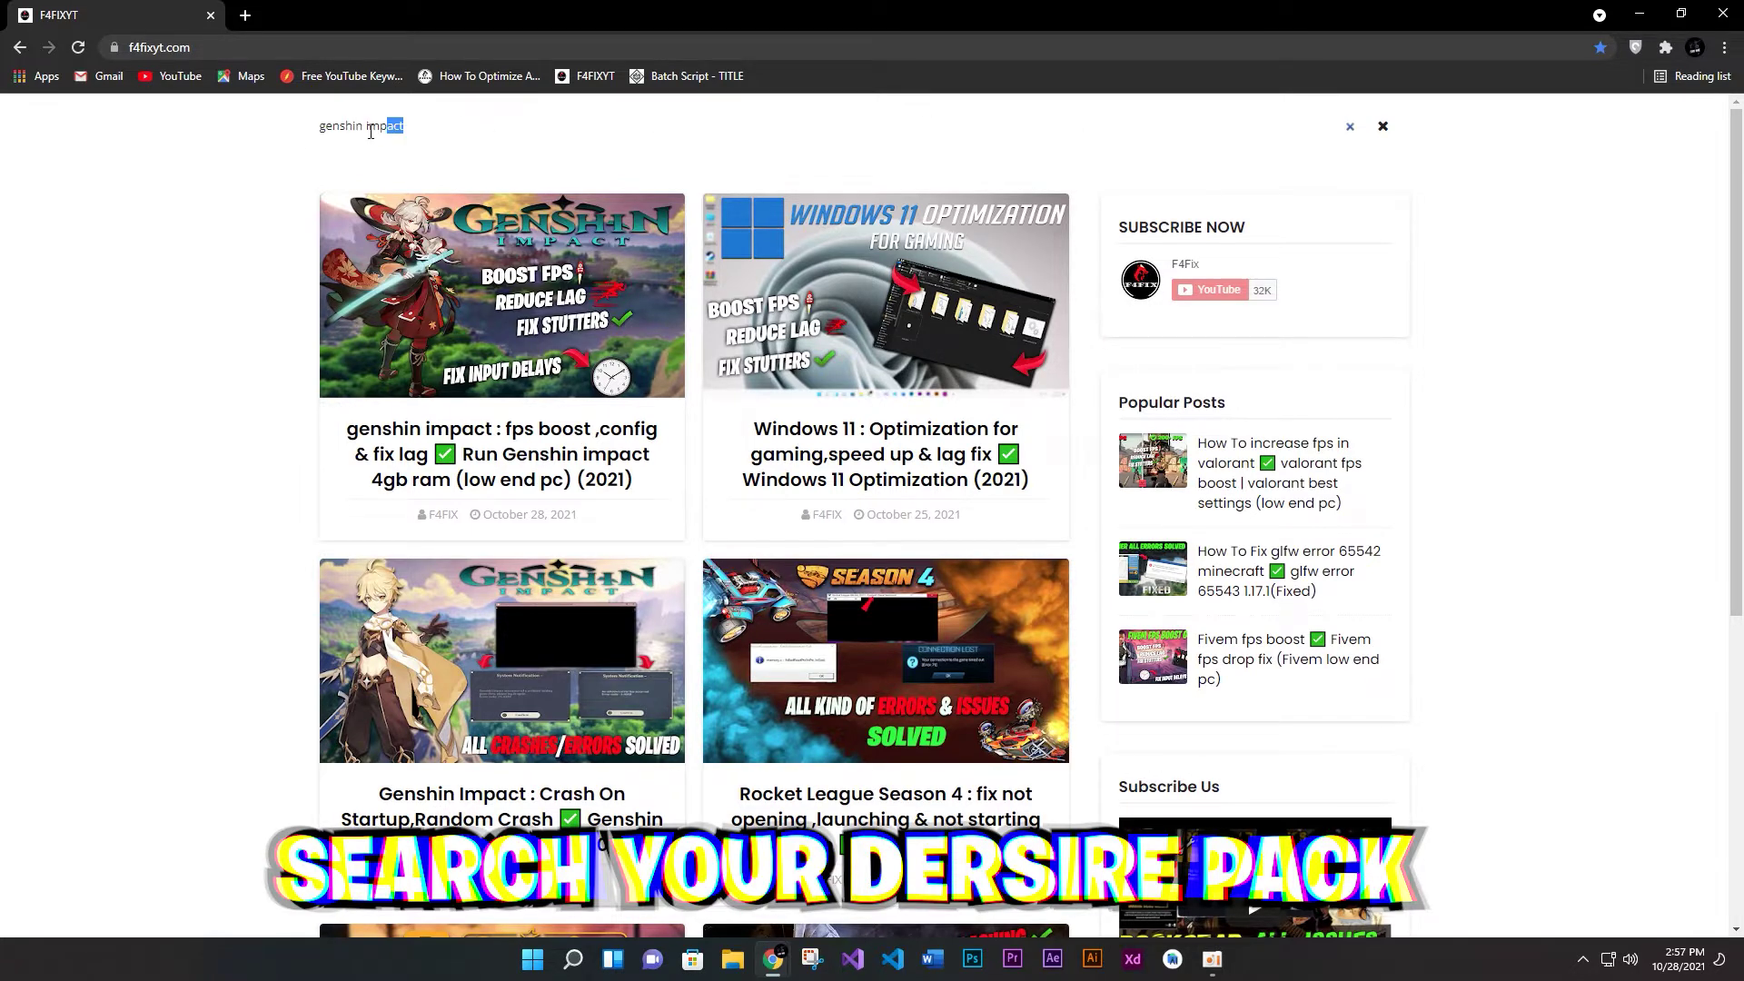
{"action": "left_click_drag", "start_coordinate": [371, 132], "coordinate": [316, 136]}
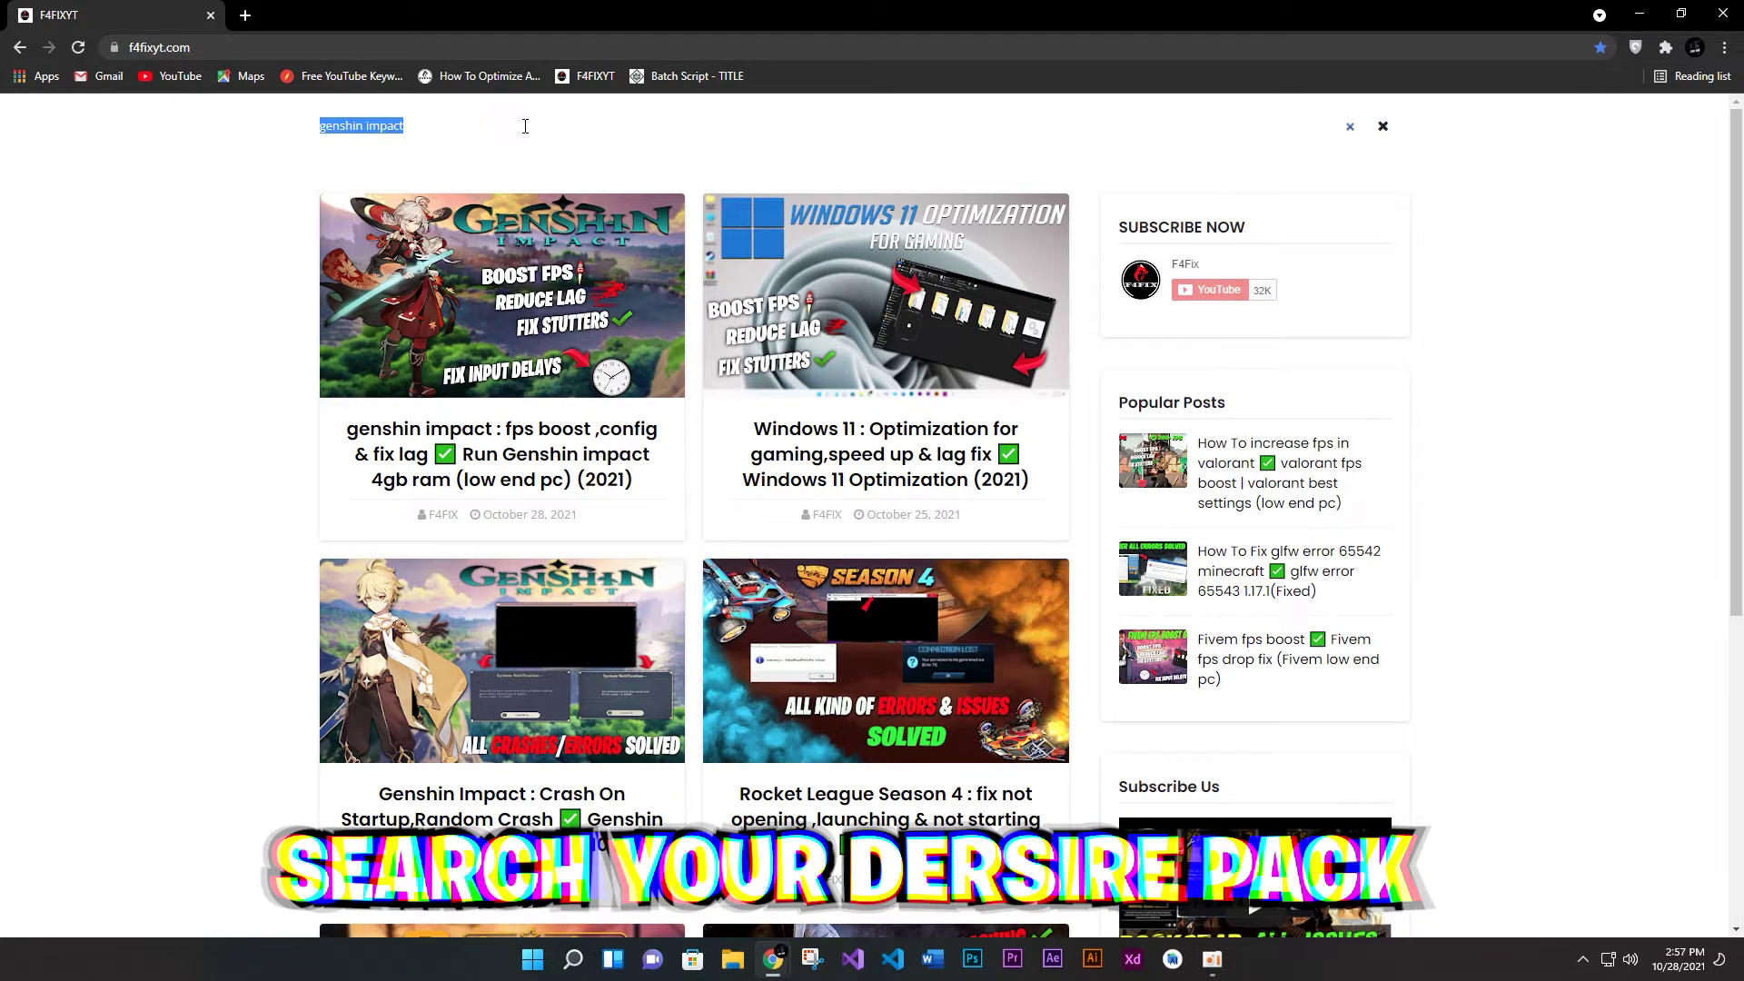
{"action": "key", "text": "Return"}
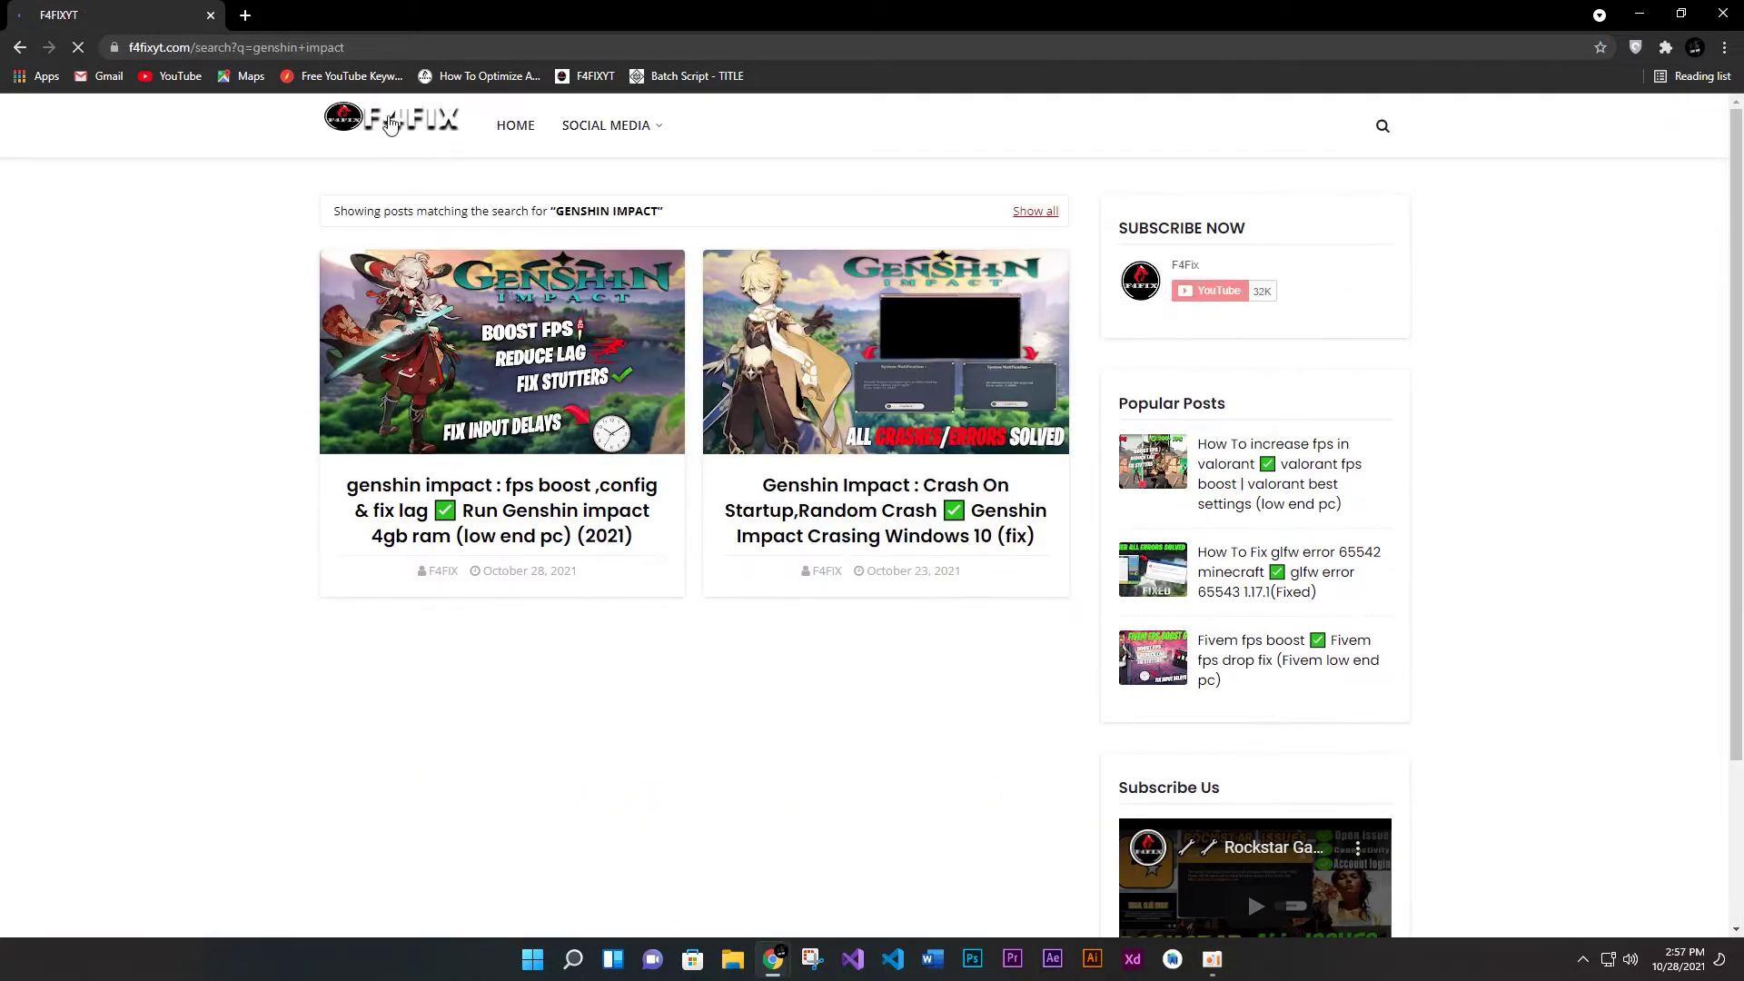
Open the Genshin Impact fps boost, config and lag fix post and follow its pack download link
{"action": "left_click", "coordinate": [436, 513]}
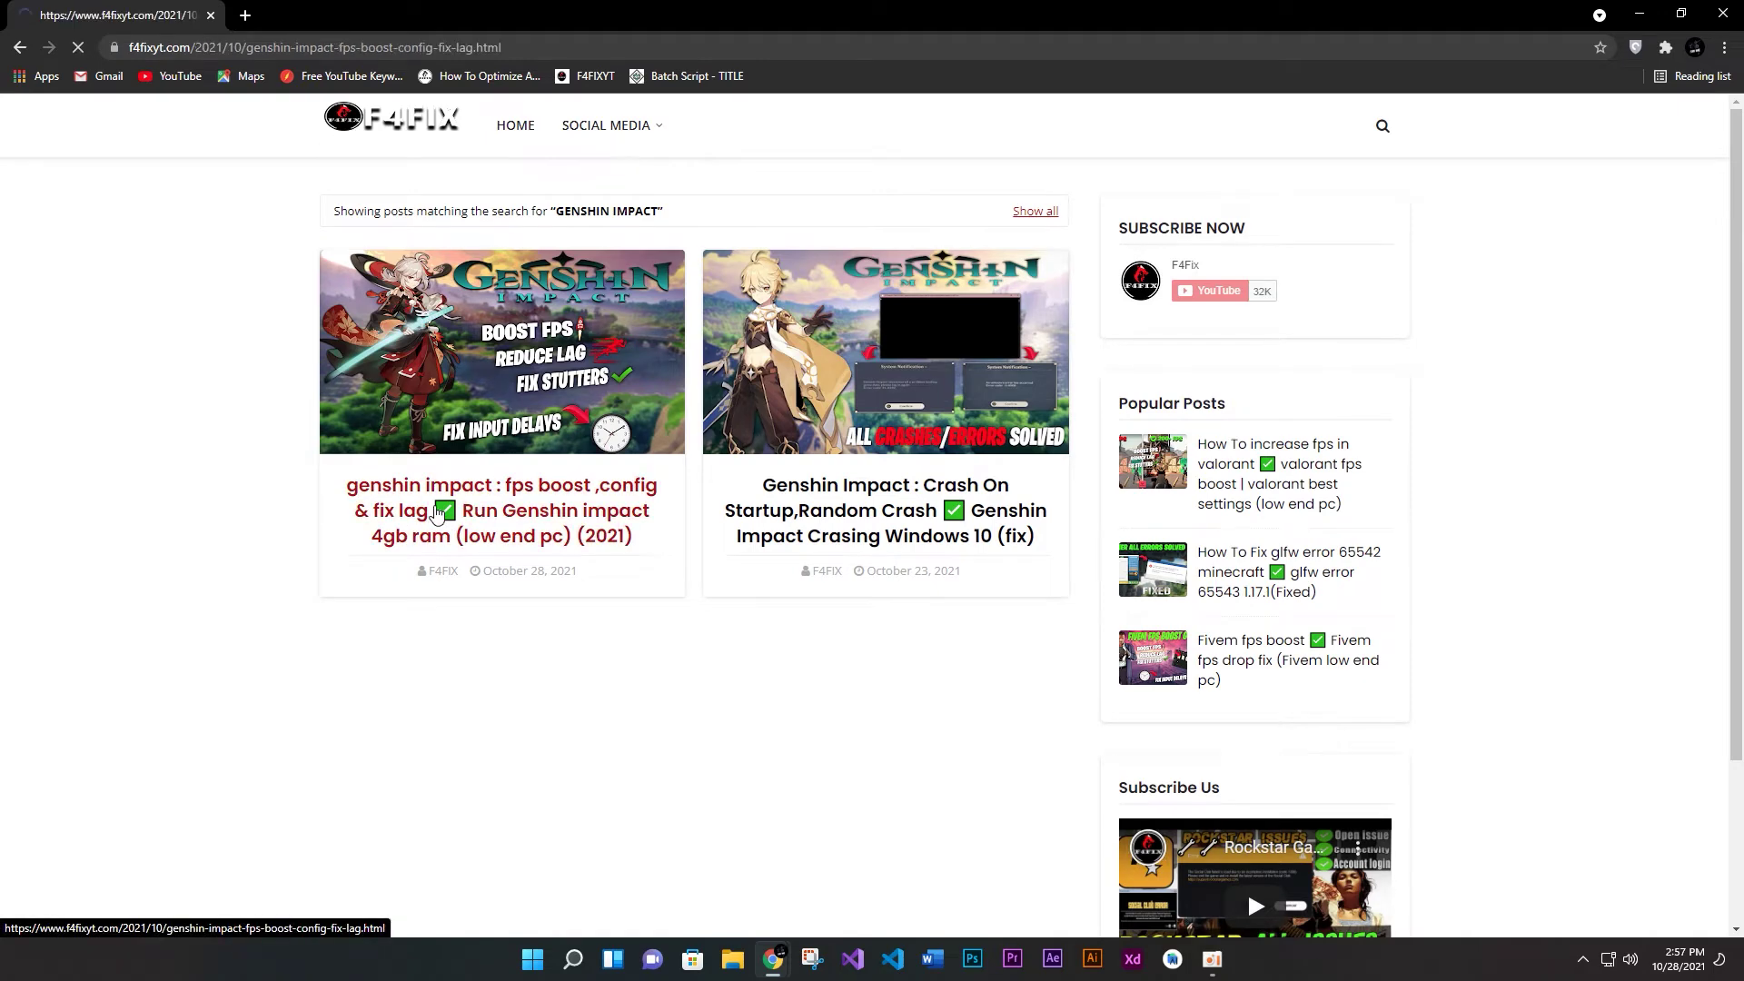
{"action": "left_click_drag", "start_coordinate": [647, 296], "coordinate": [537, 287]}
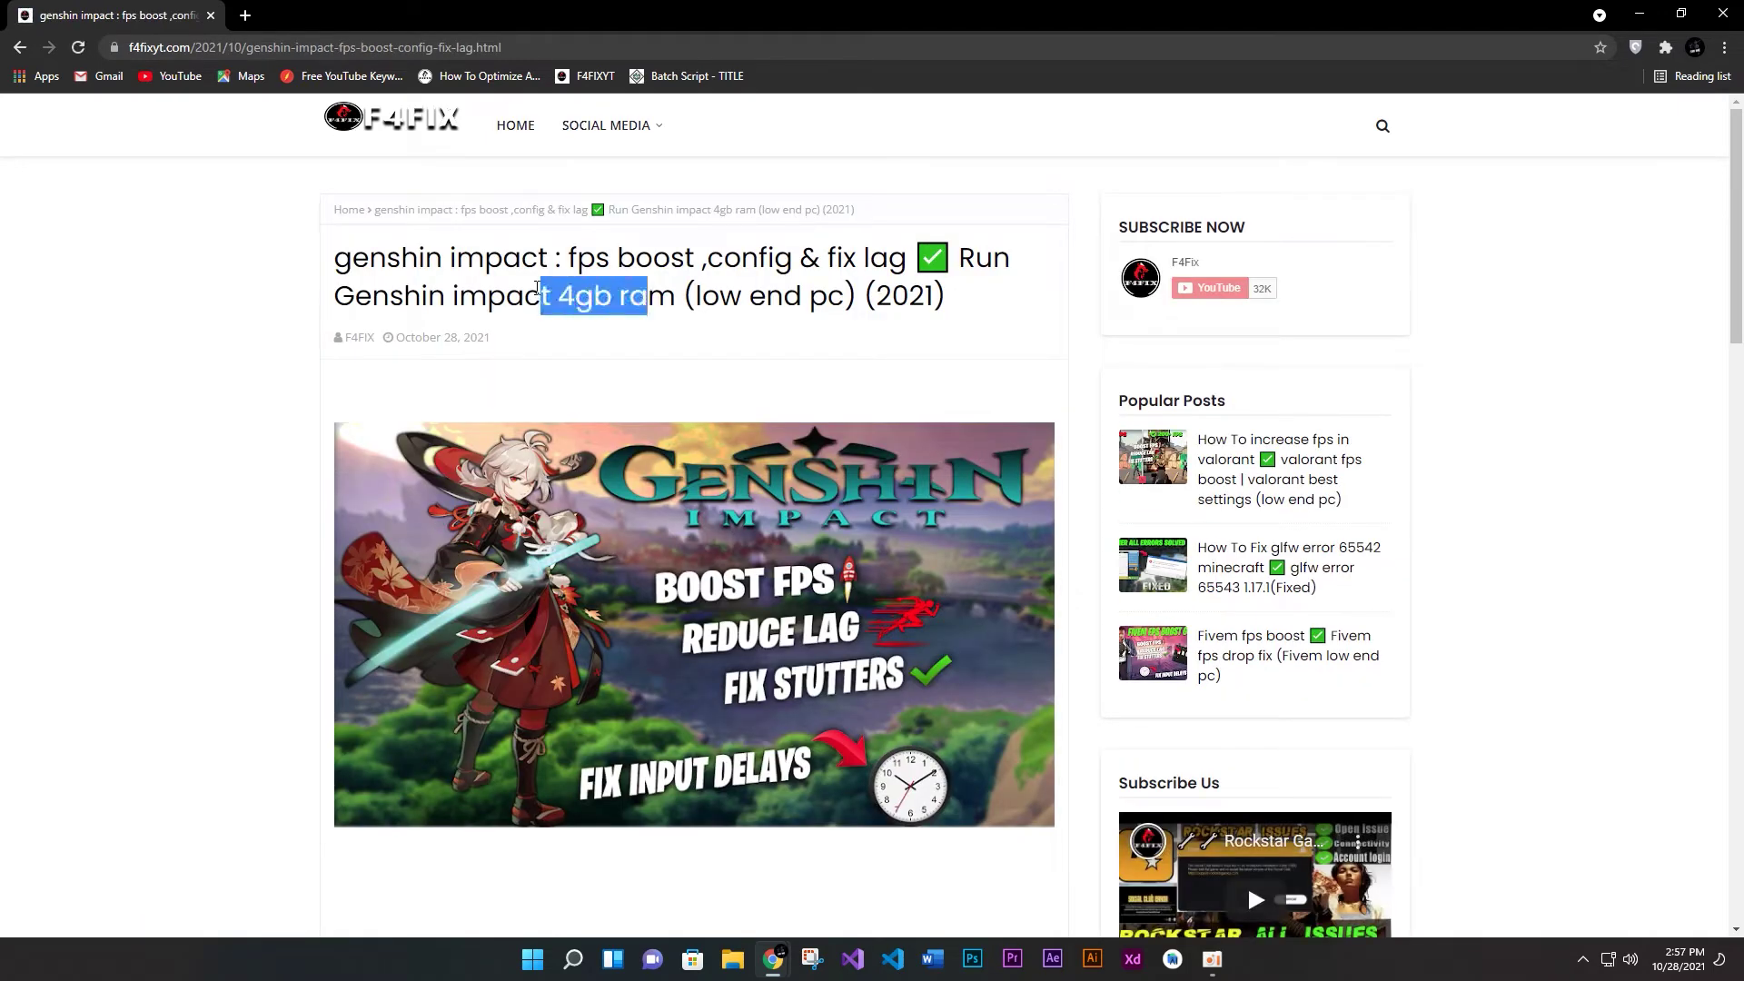
{"action": "scroll", "coordinate": [592, 392], "scroll_direction": "down", "scroll_amount": 10}
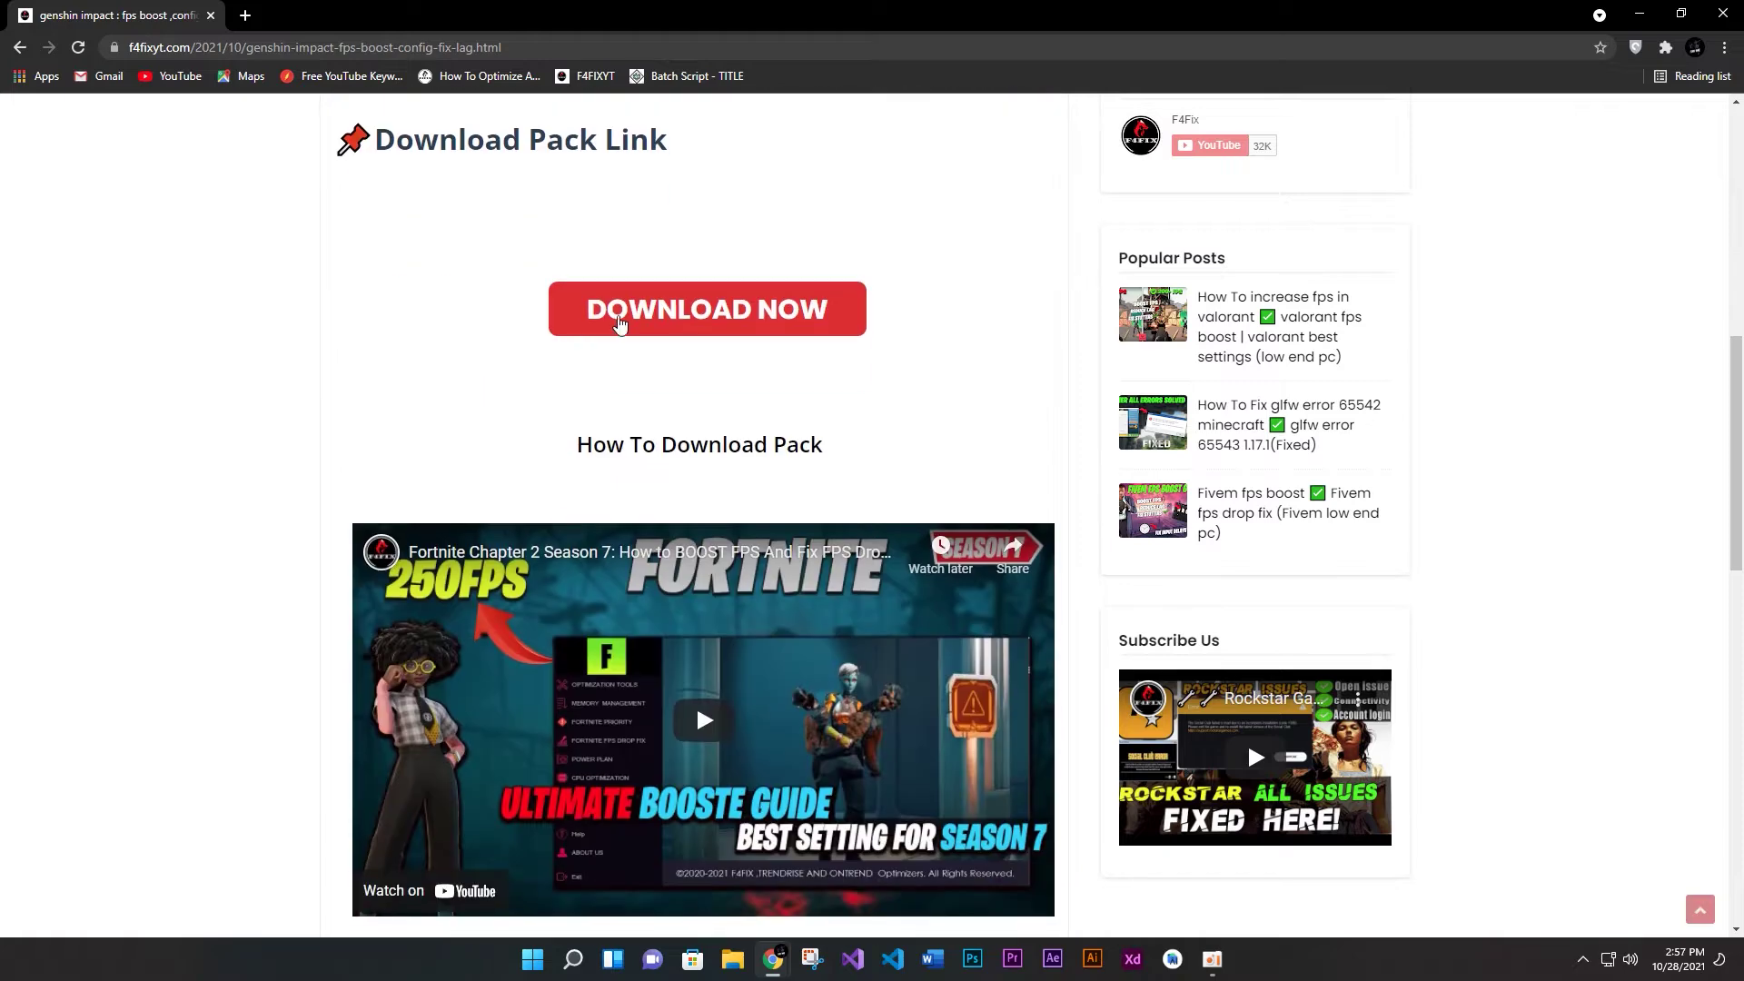
{"action": "left_click", "coordinate": [648, 324]}
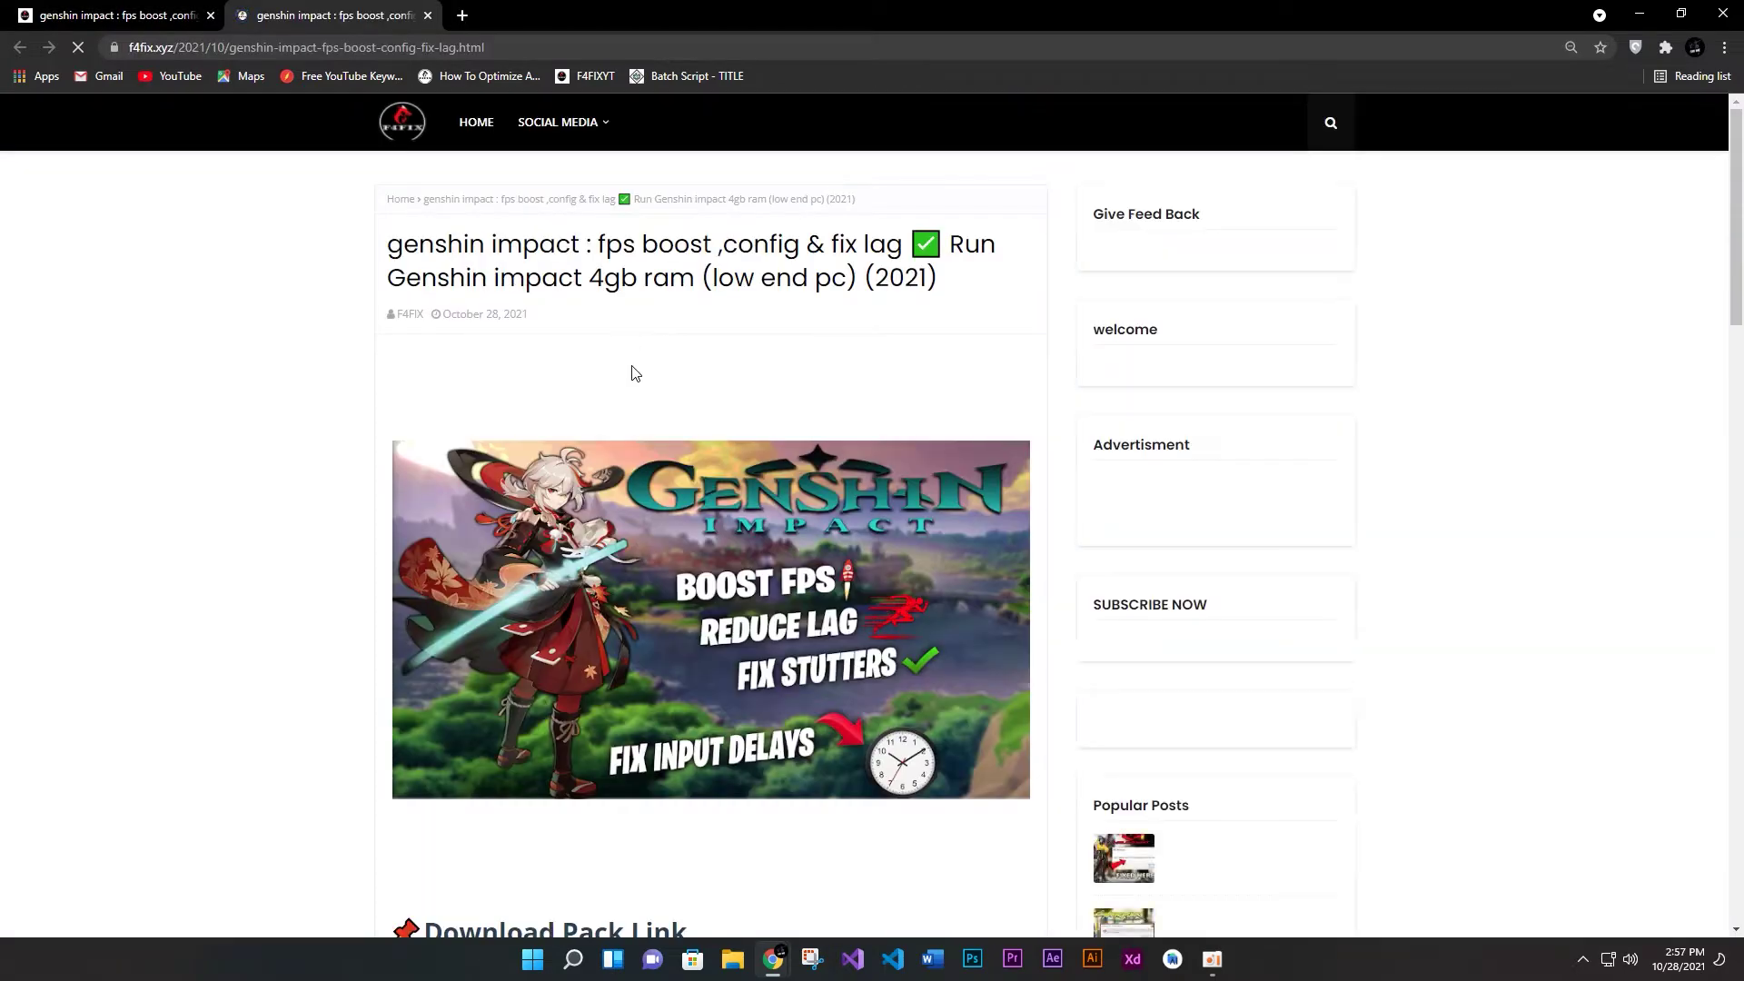
Unlock the pack link by visiting the subscribe channel page, close that page, and open the unlocked download
{"action": "scroll", "coordinate": [505, 393], "scroll_direction": "down", "scroll_amount": 6}
{"action": "scroll", "coordinate": [504, 392], "scroll_direction": "down", "scroll_amount": 4}
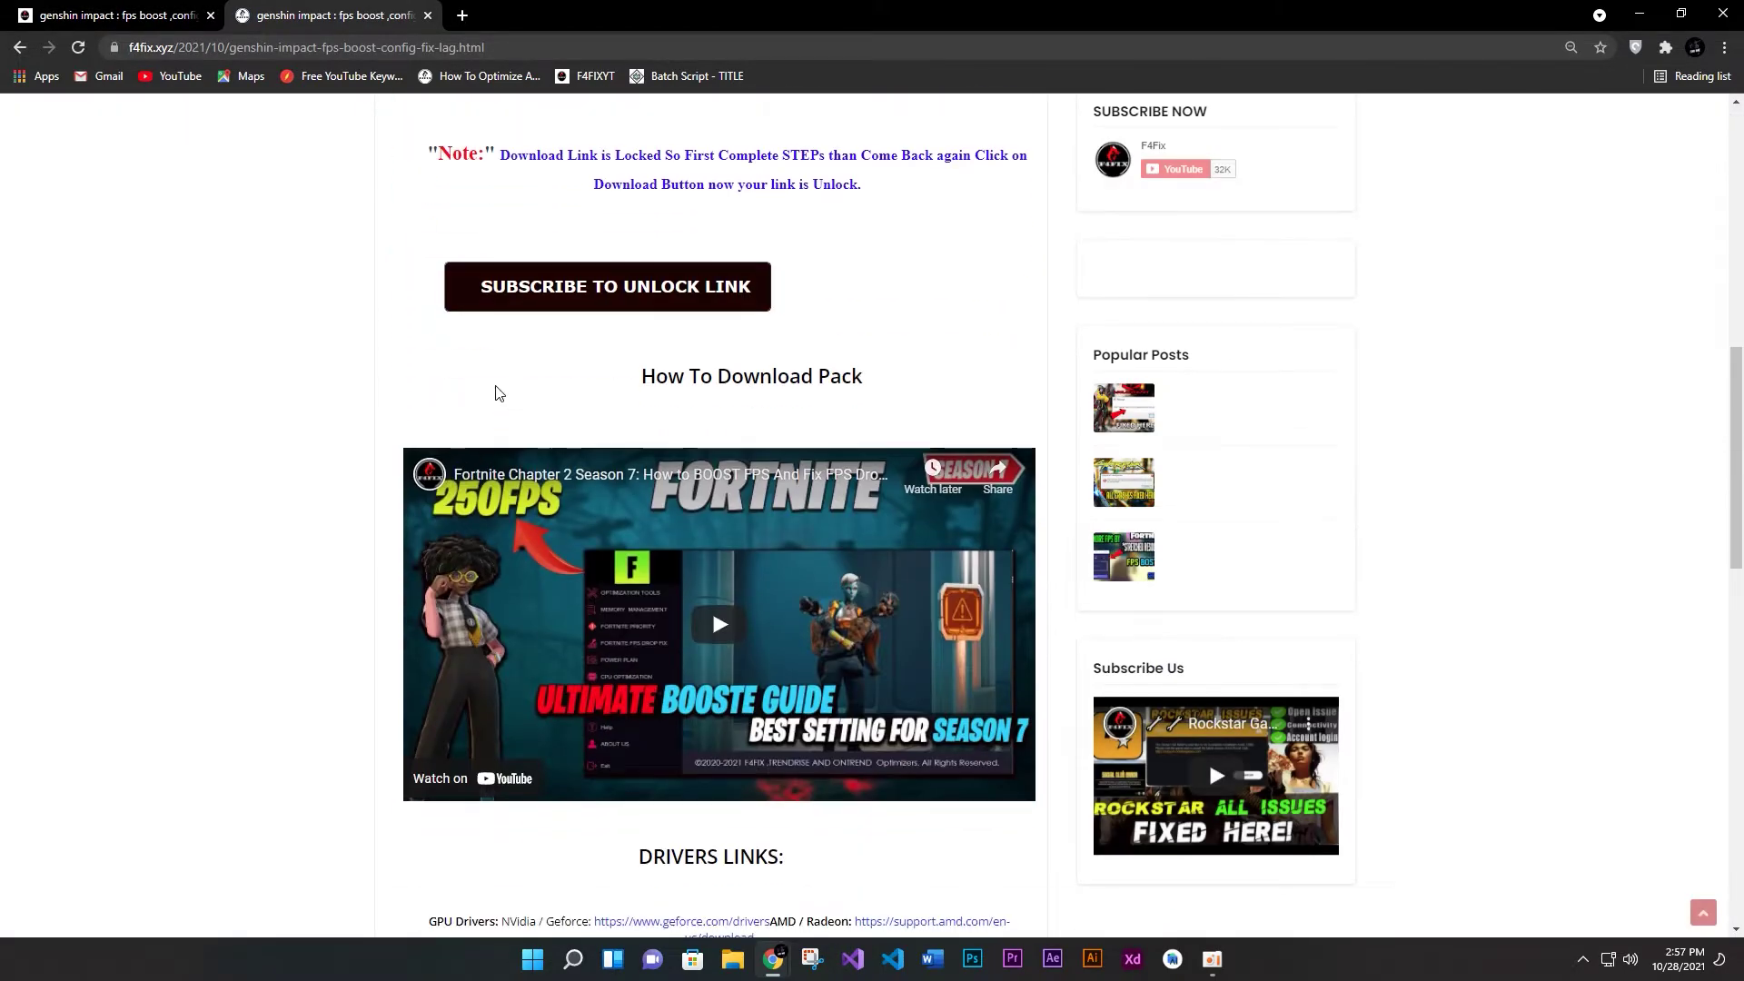
{"action": "left_click", "coordinate": [543, 292]}
{"action": "left_click", "coordinate": [559, 309]}
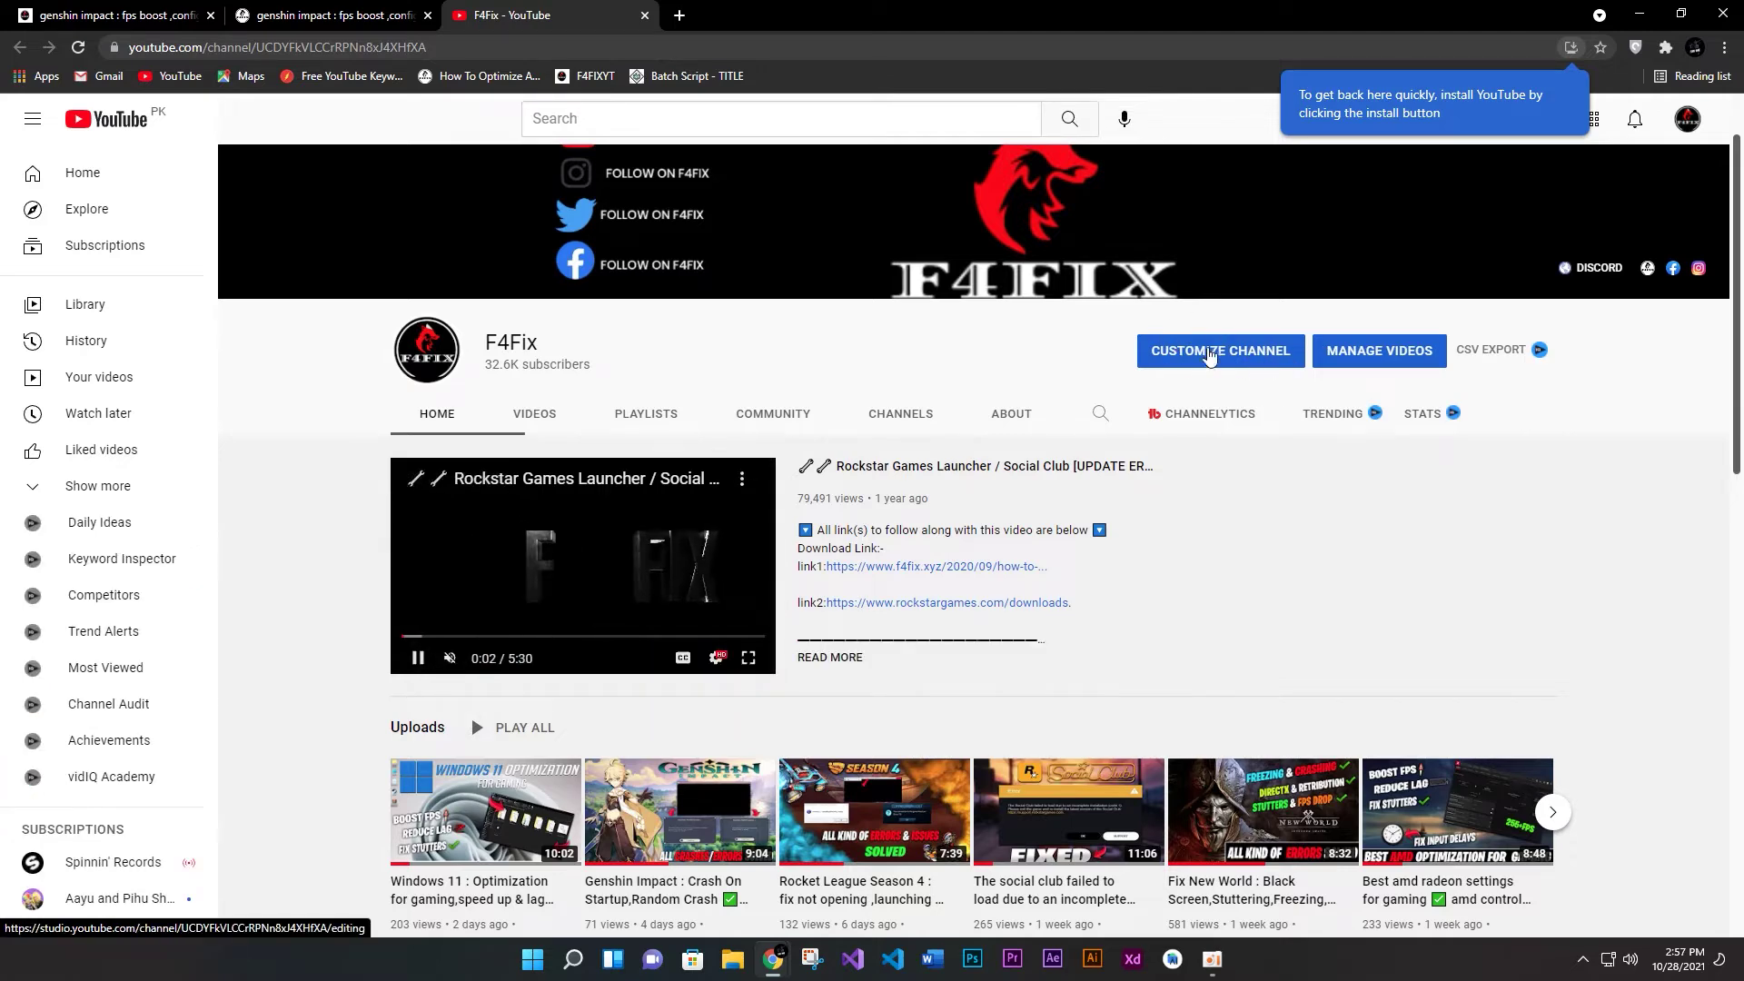
{"action": "left_click", "coordinate": [644, 15]}
{"action": "scroll", "coordinate": [618, 382], "scroll_direction": "up", "scroll_amount": 2}
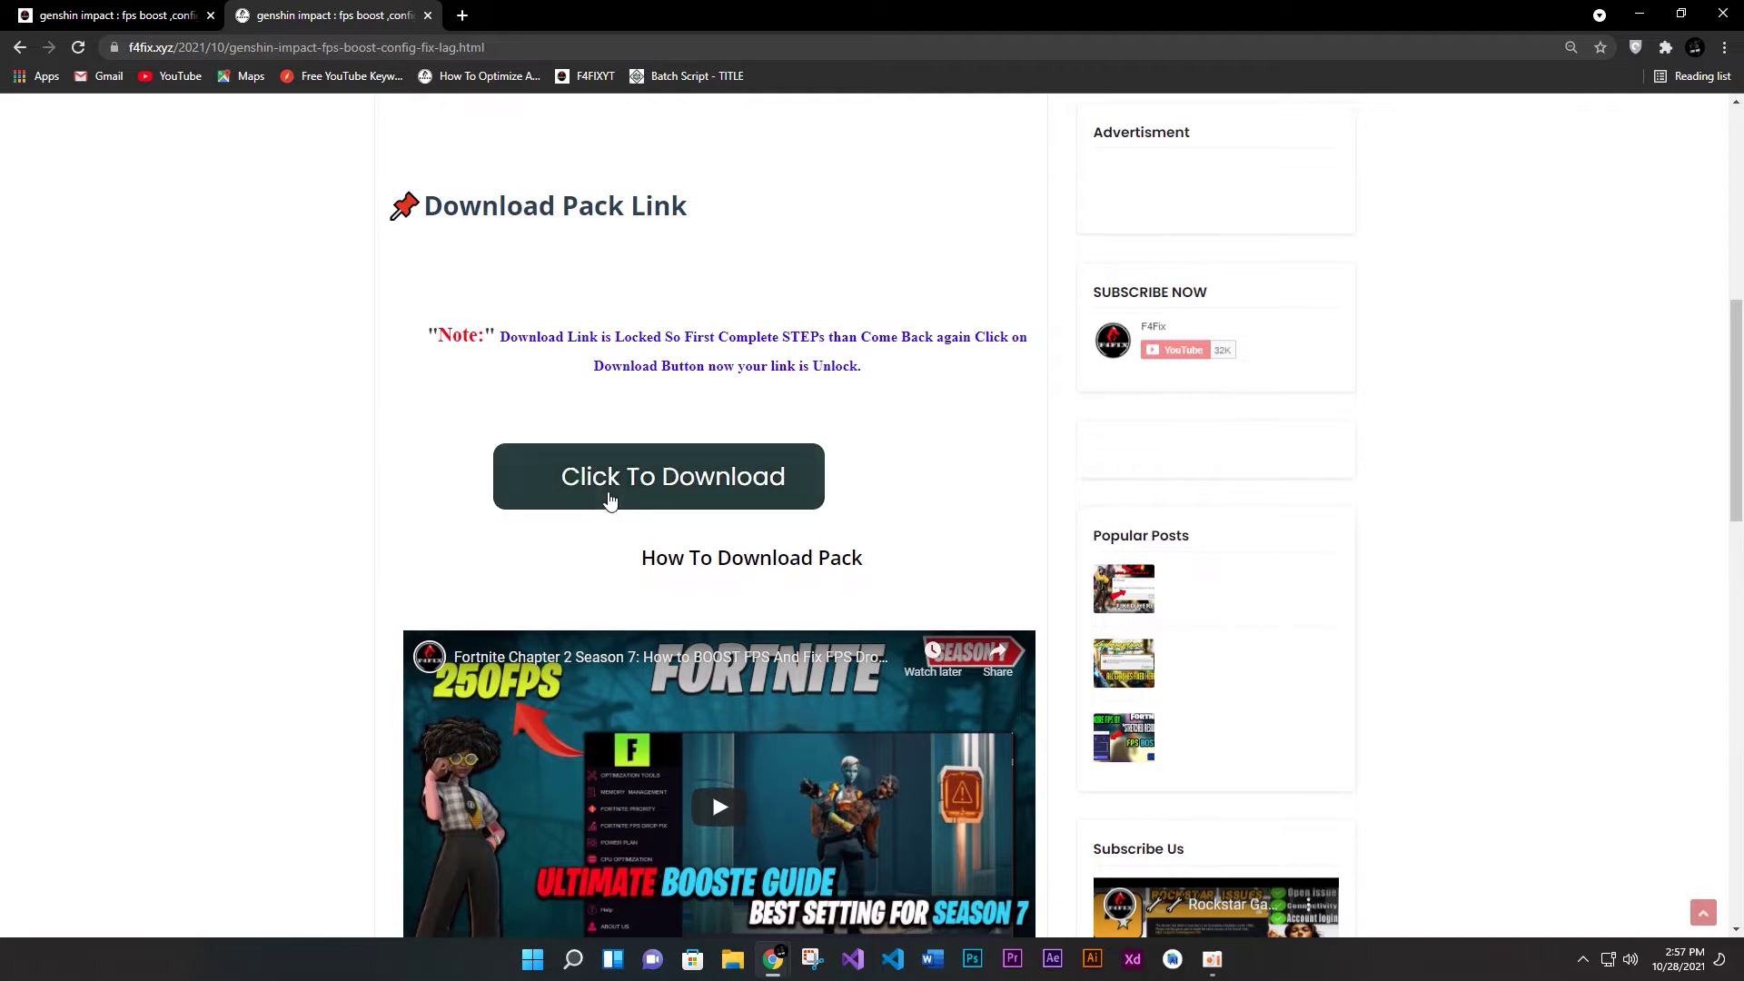
{"action": "left_click", "coordinate": [603, 494]}
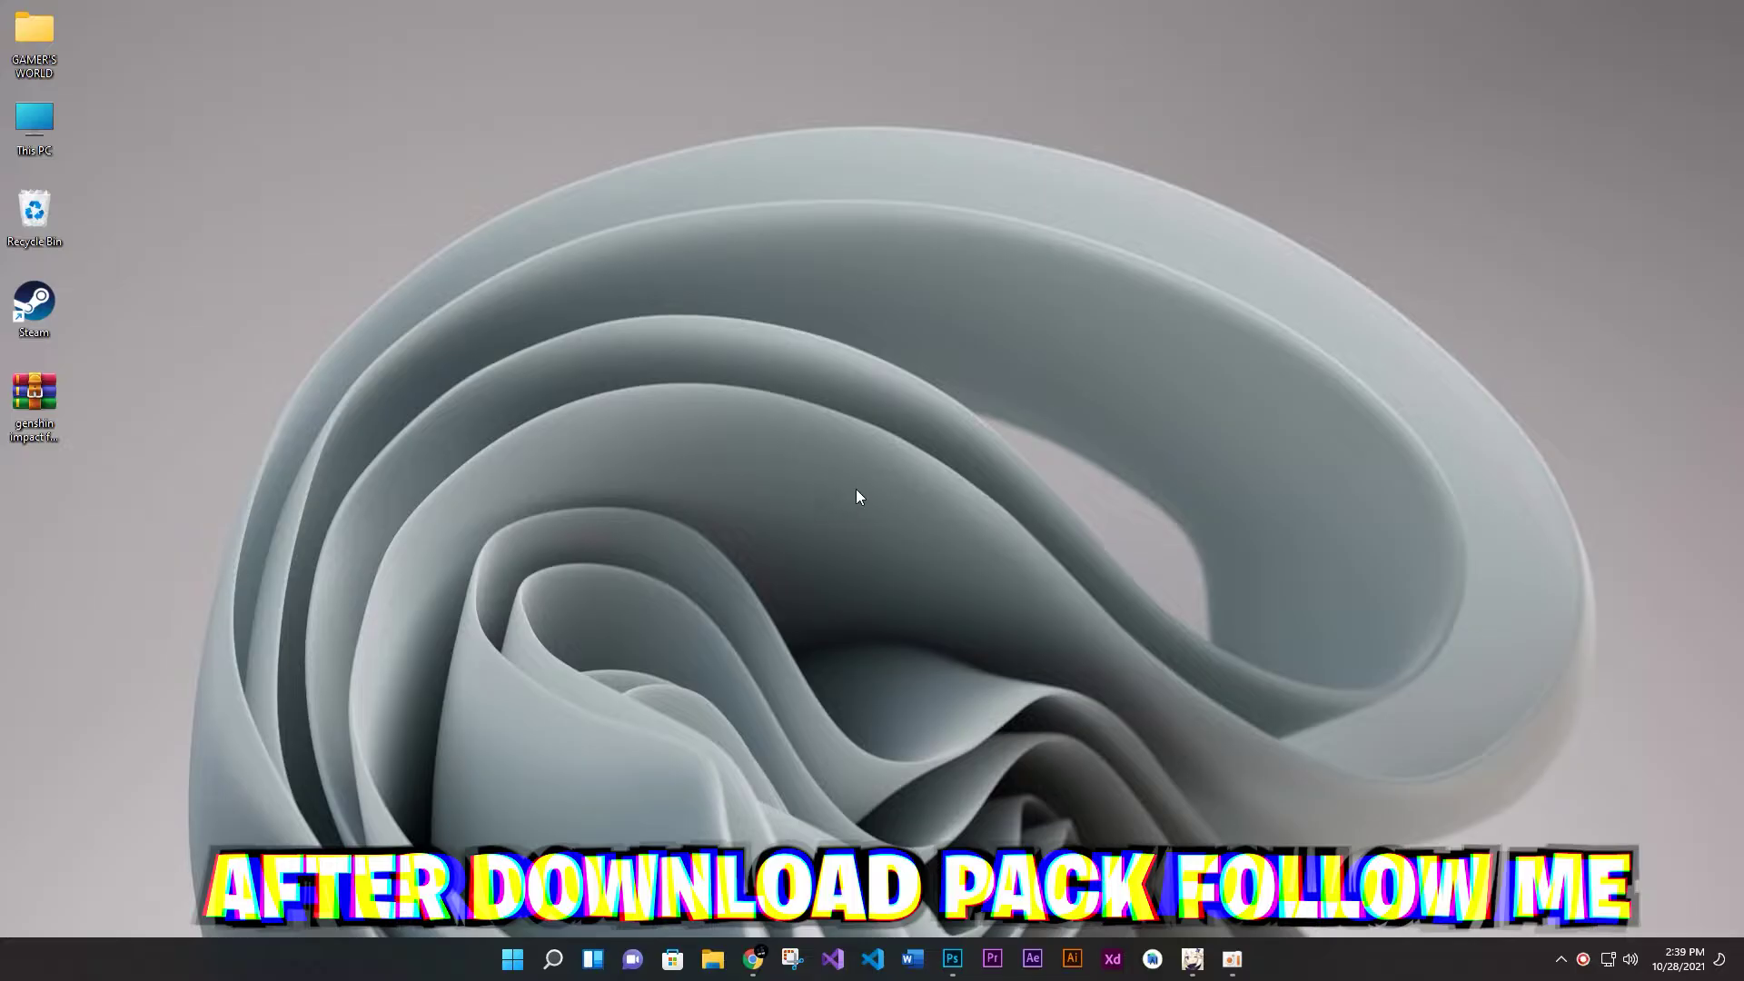
Extract the "genshin impact fps boost pack" archive onto the desktop
{"action": "right_click", "coordinate": [782, 444]}
{"action": "left_click", "coordinate": [837, 519]}
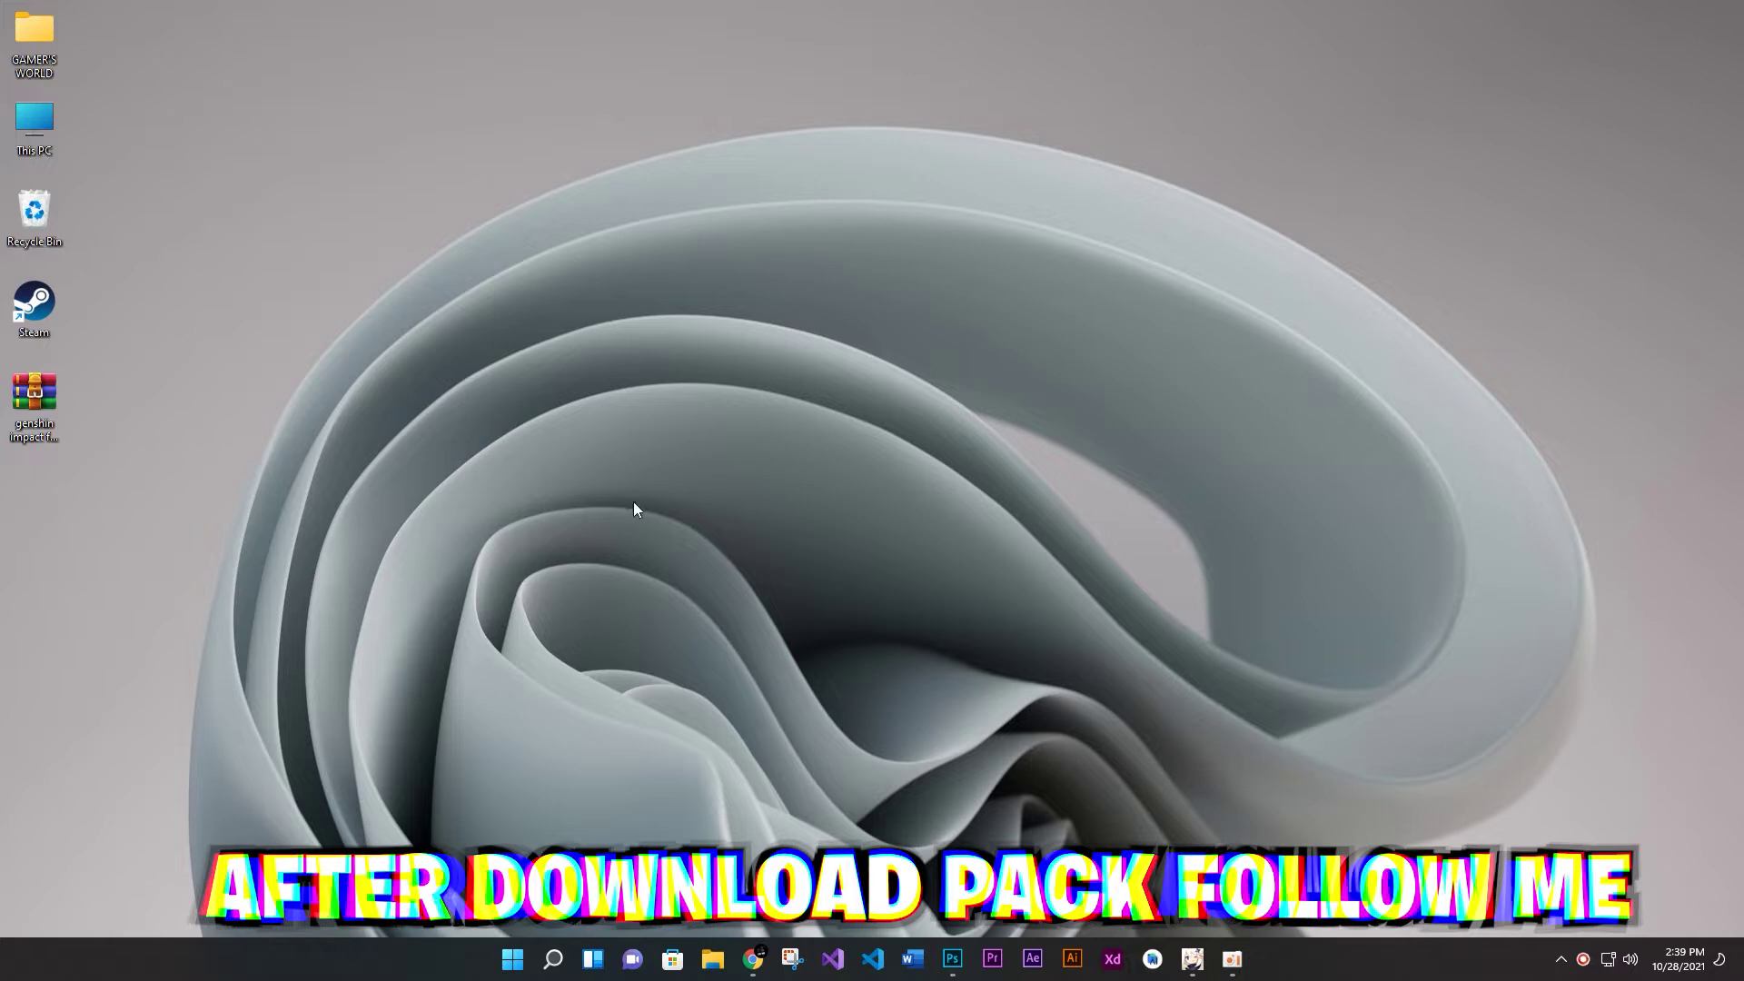
{"action": "right_click", "coordinate": [30, 406]}
{"action": "left_click", "coordinate": [126, 654]}
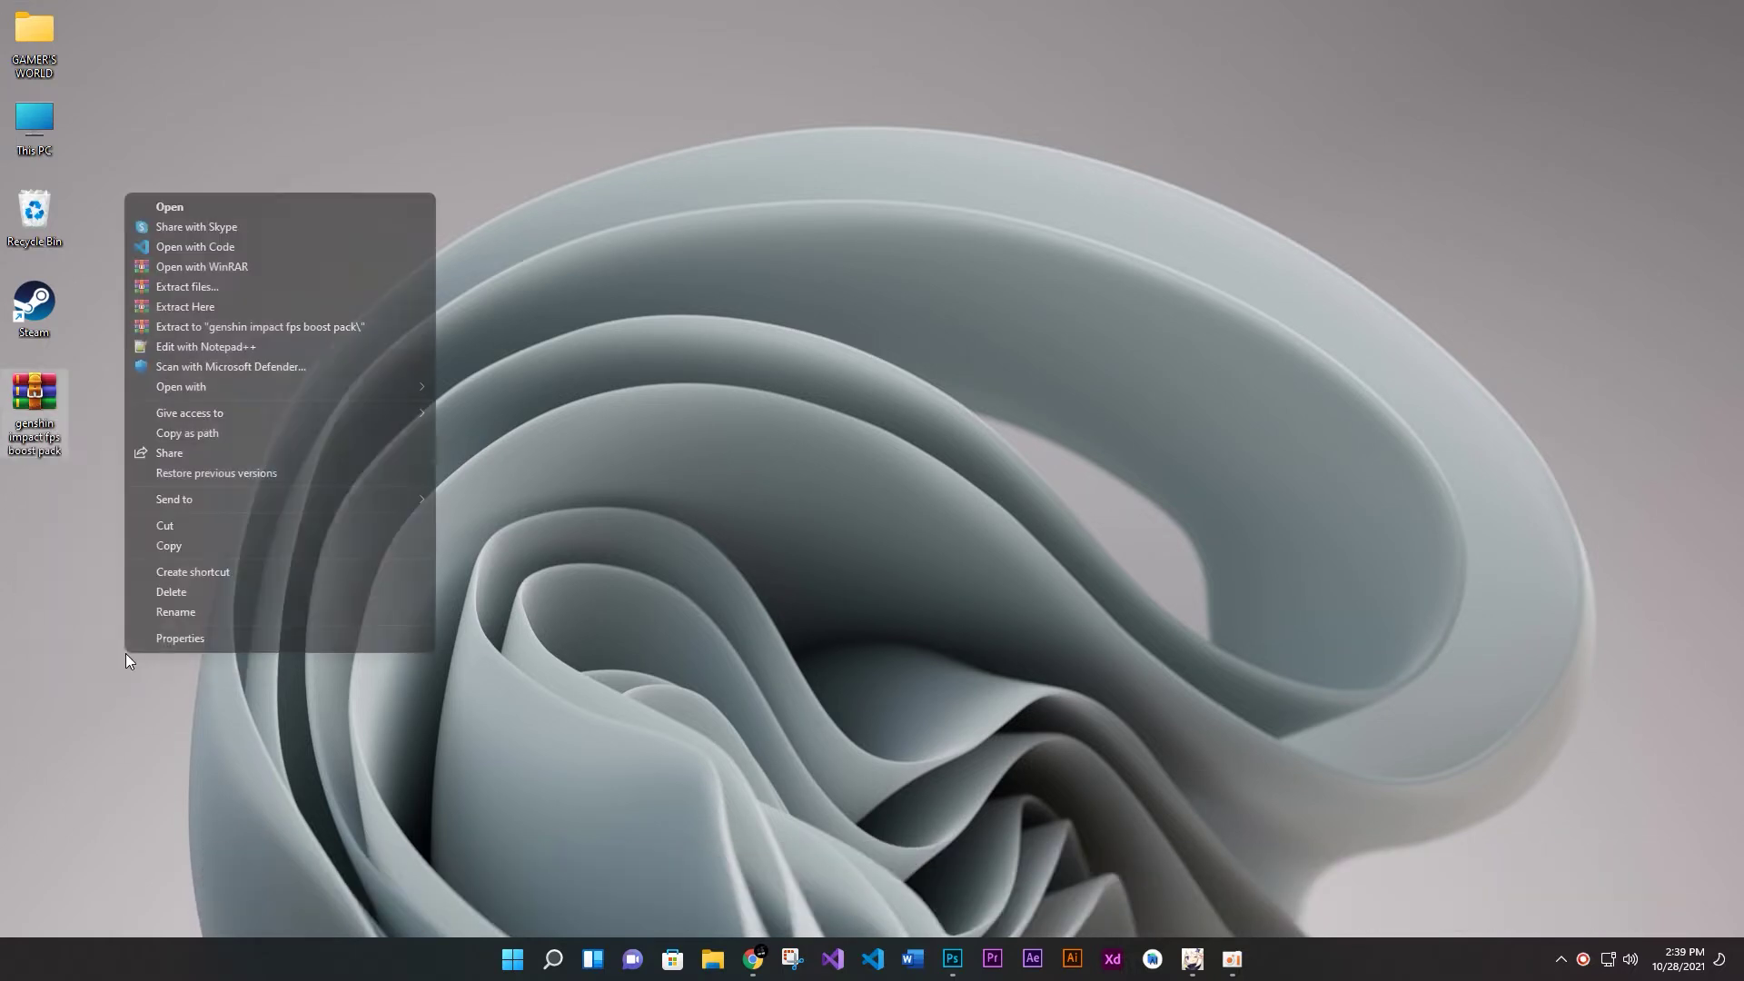
{"action": "left_click", "coordinate": [226, 305]}
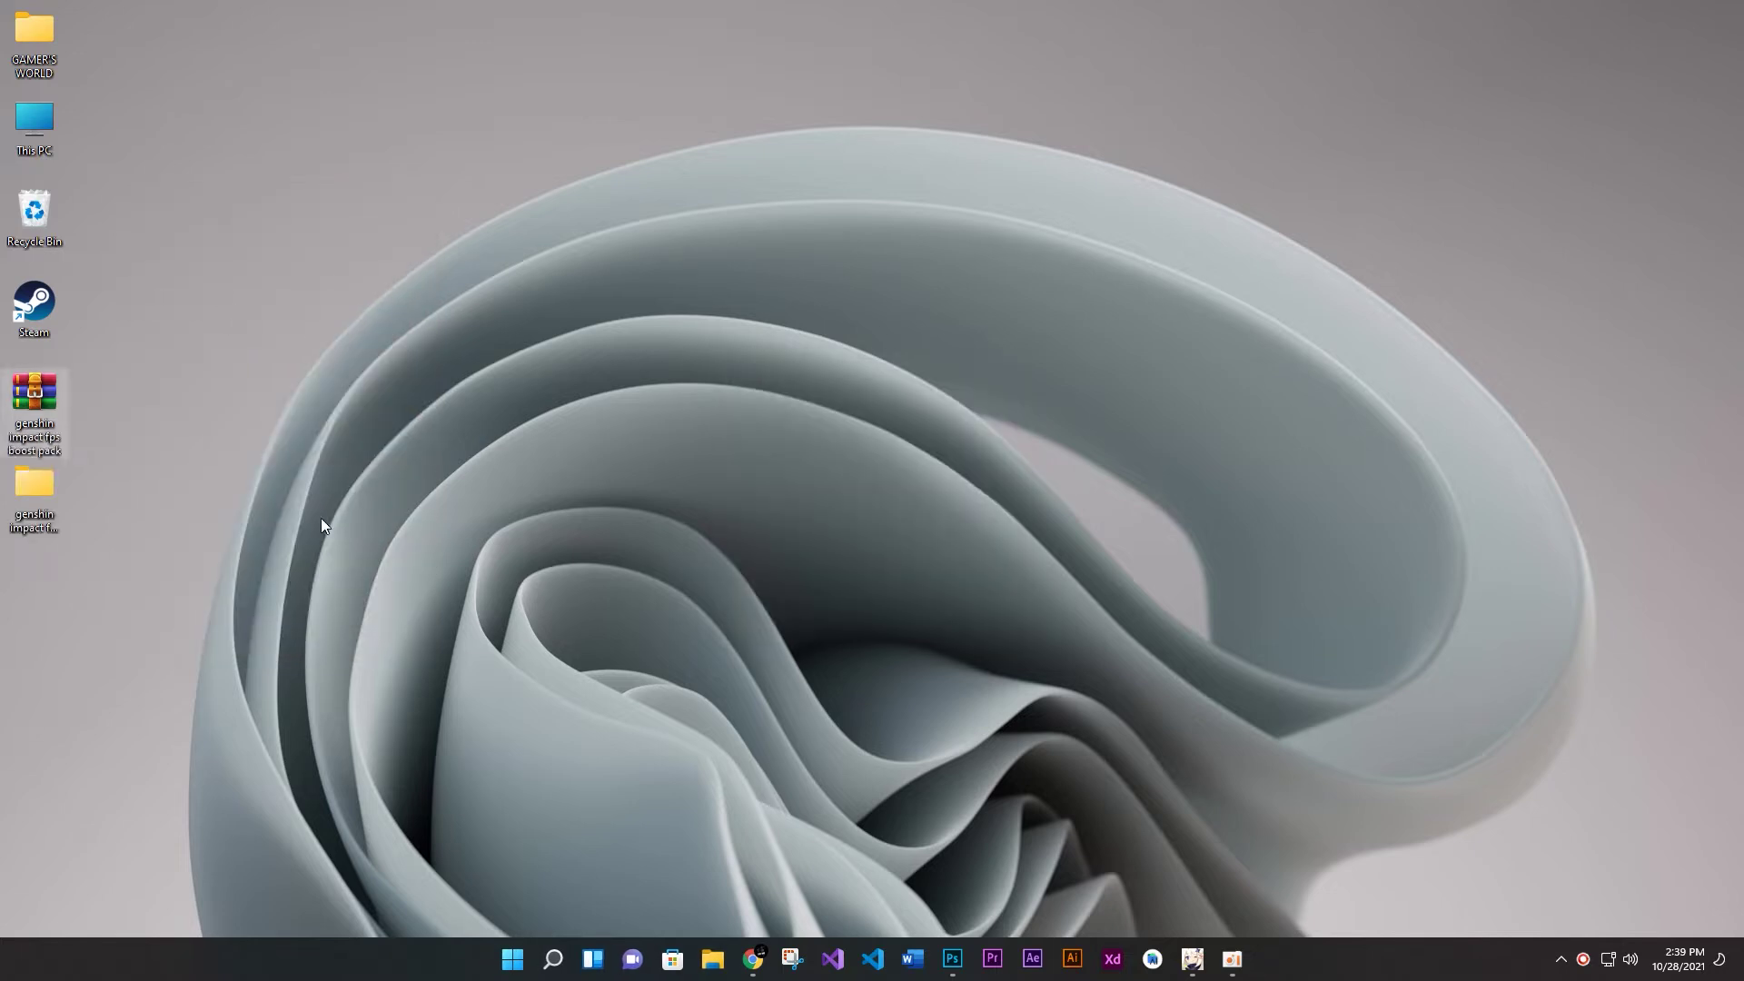
Move the extracted genshin impact fps boost pack folder to the middle of the desktop and open it
{"action": "left_click_drag", "start_coordinate": [15, 515], "coordinate": [641, 410]}
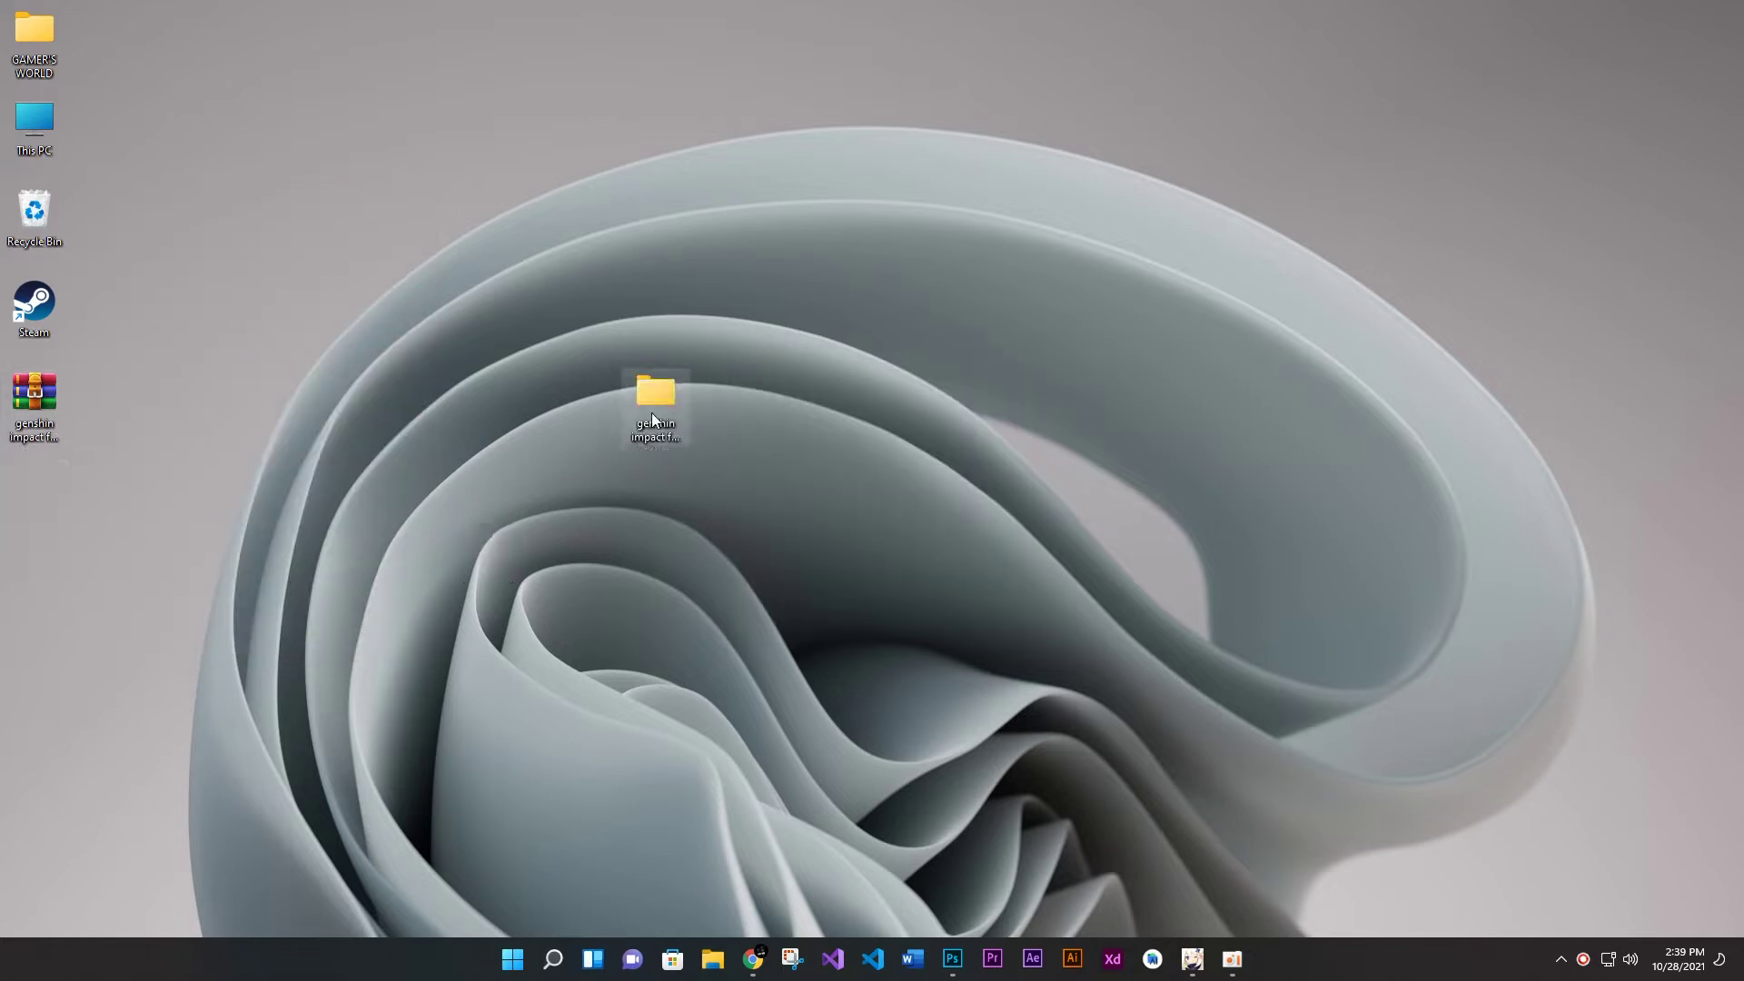
{"action": "double_click", "coordinate": [627, 393]}
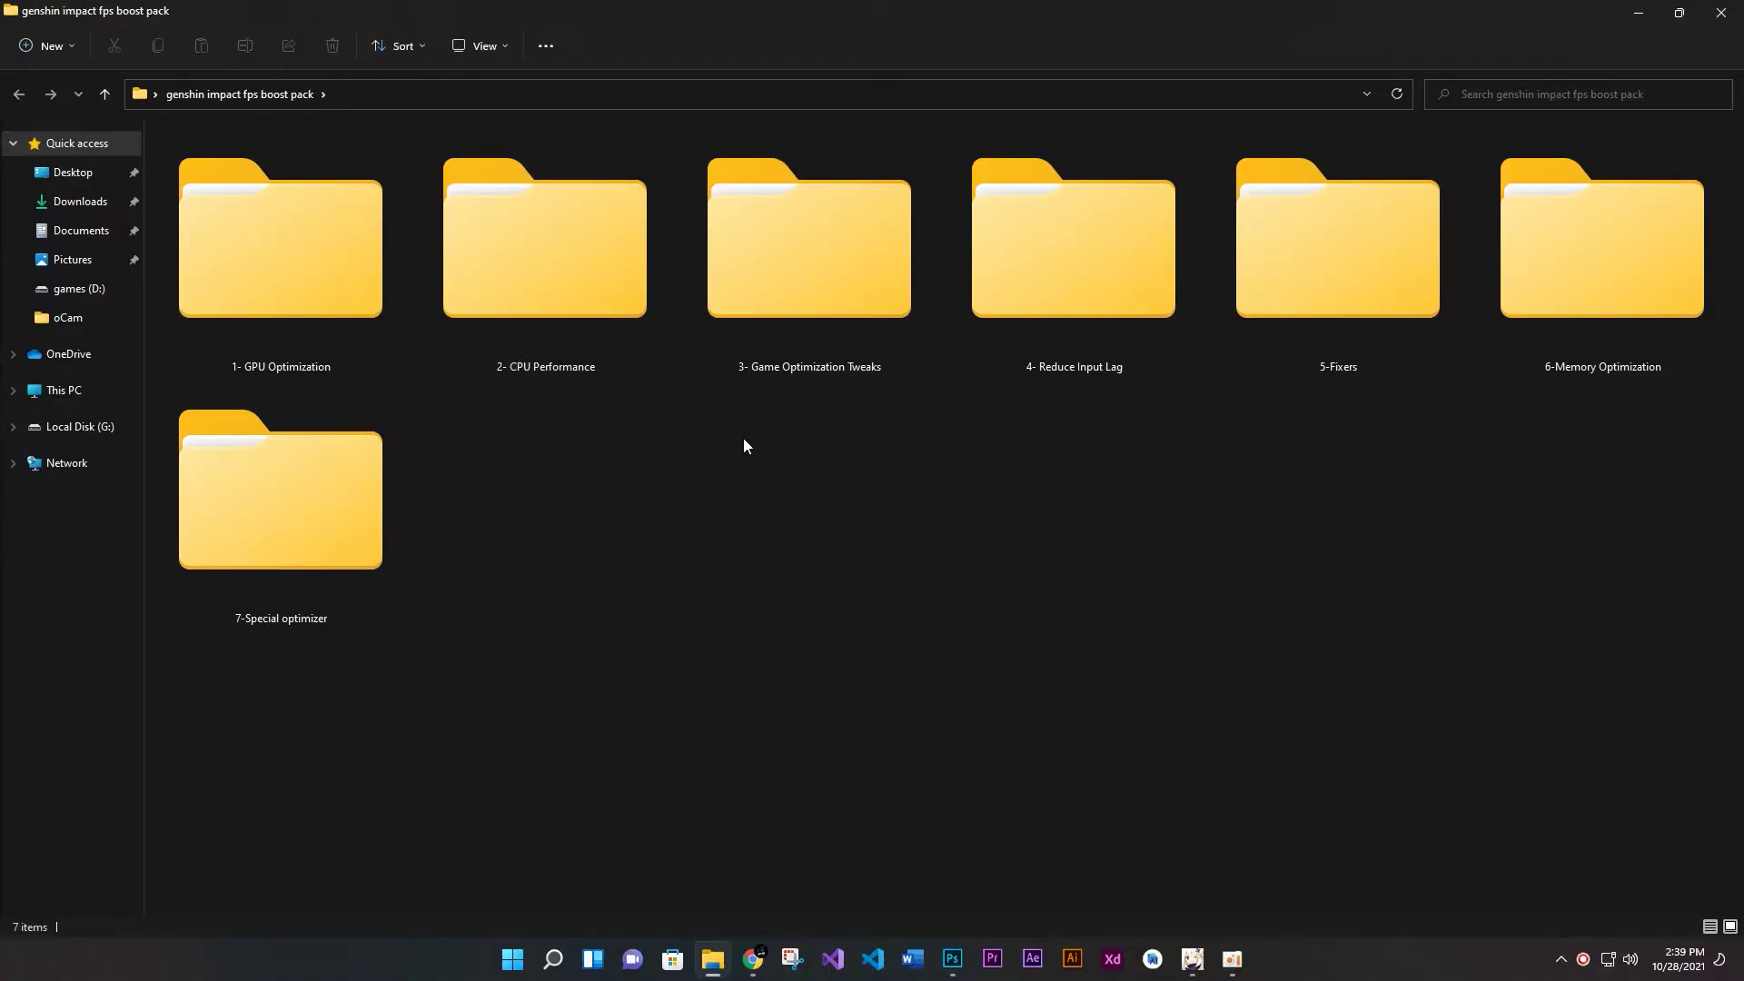
{"action": "key", "text": "super+d"}
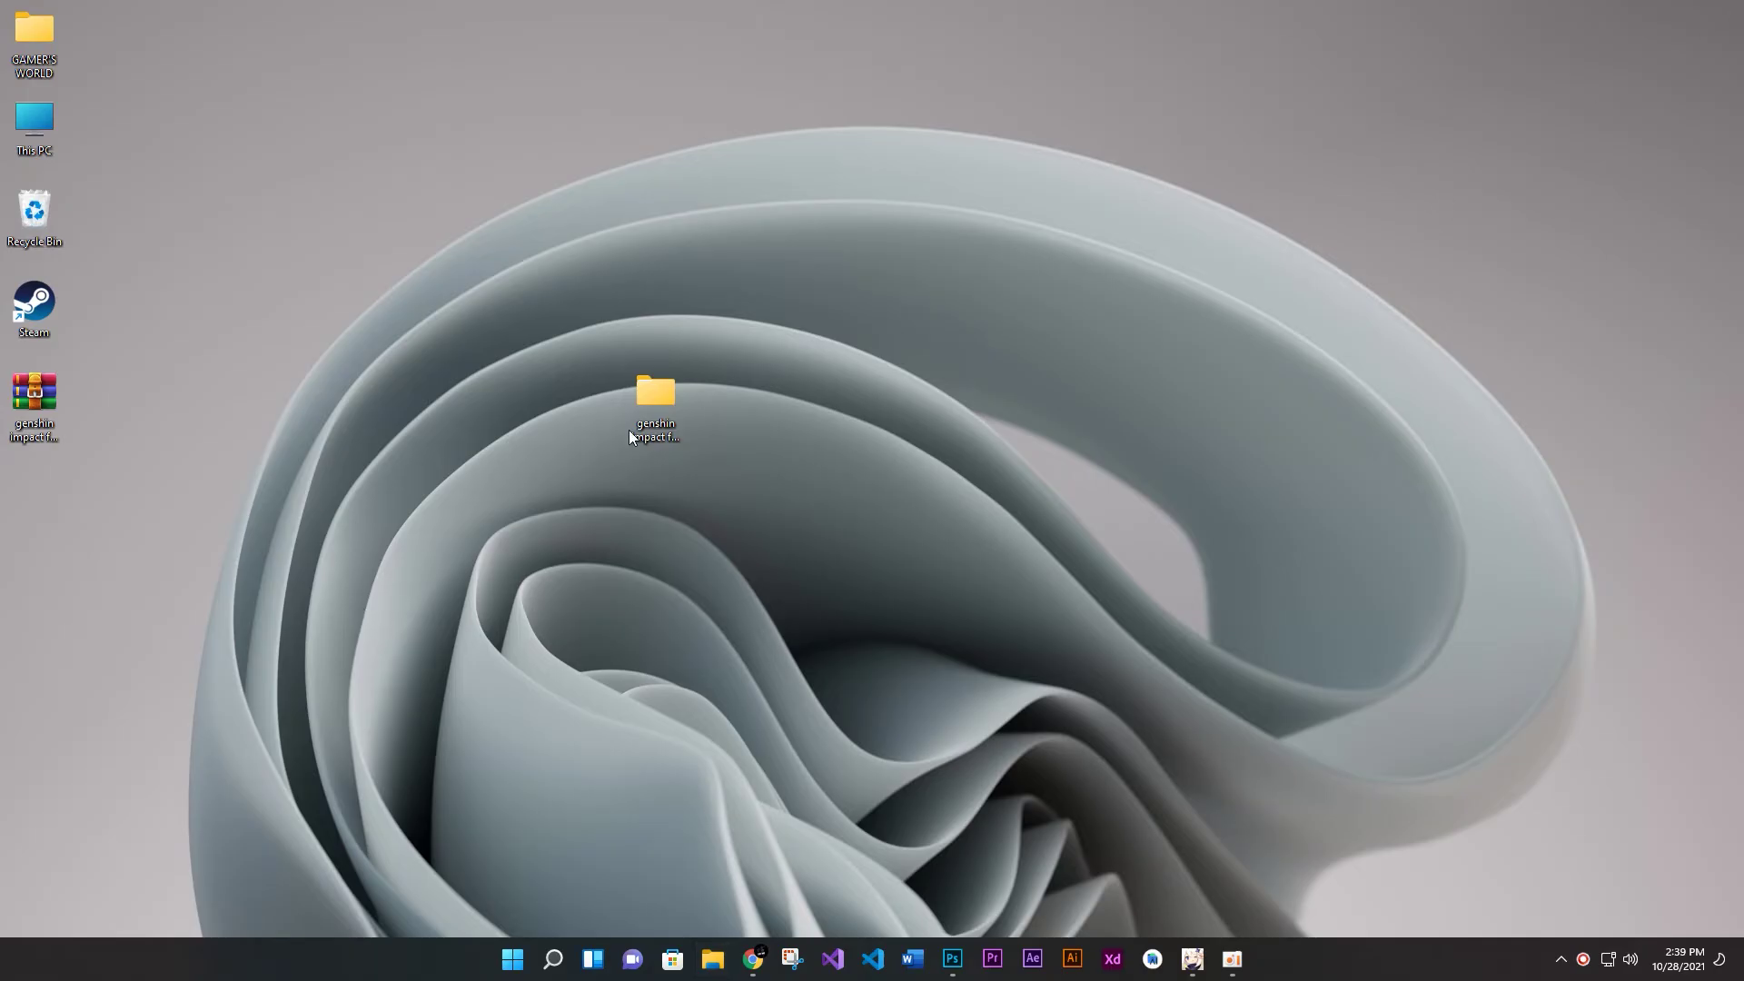
{"action": "double_click", "coordinate": [673, 427]}
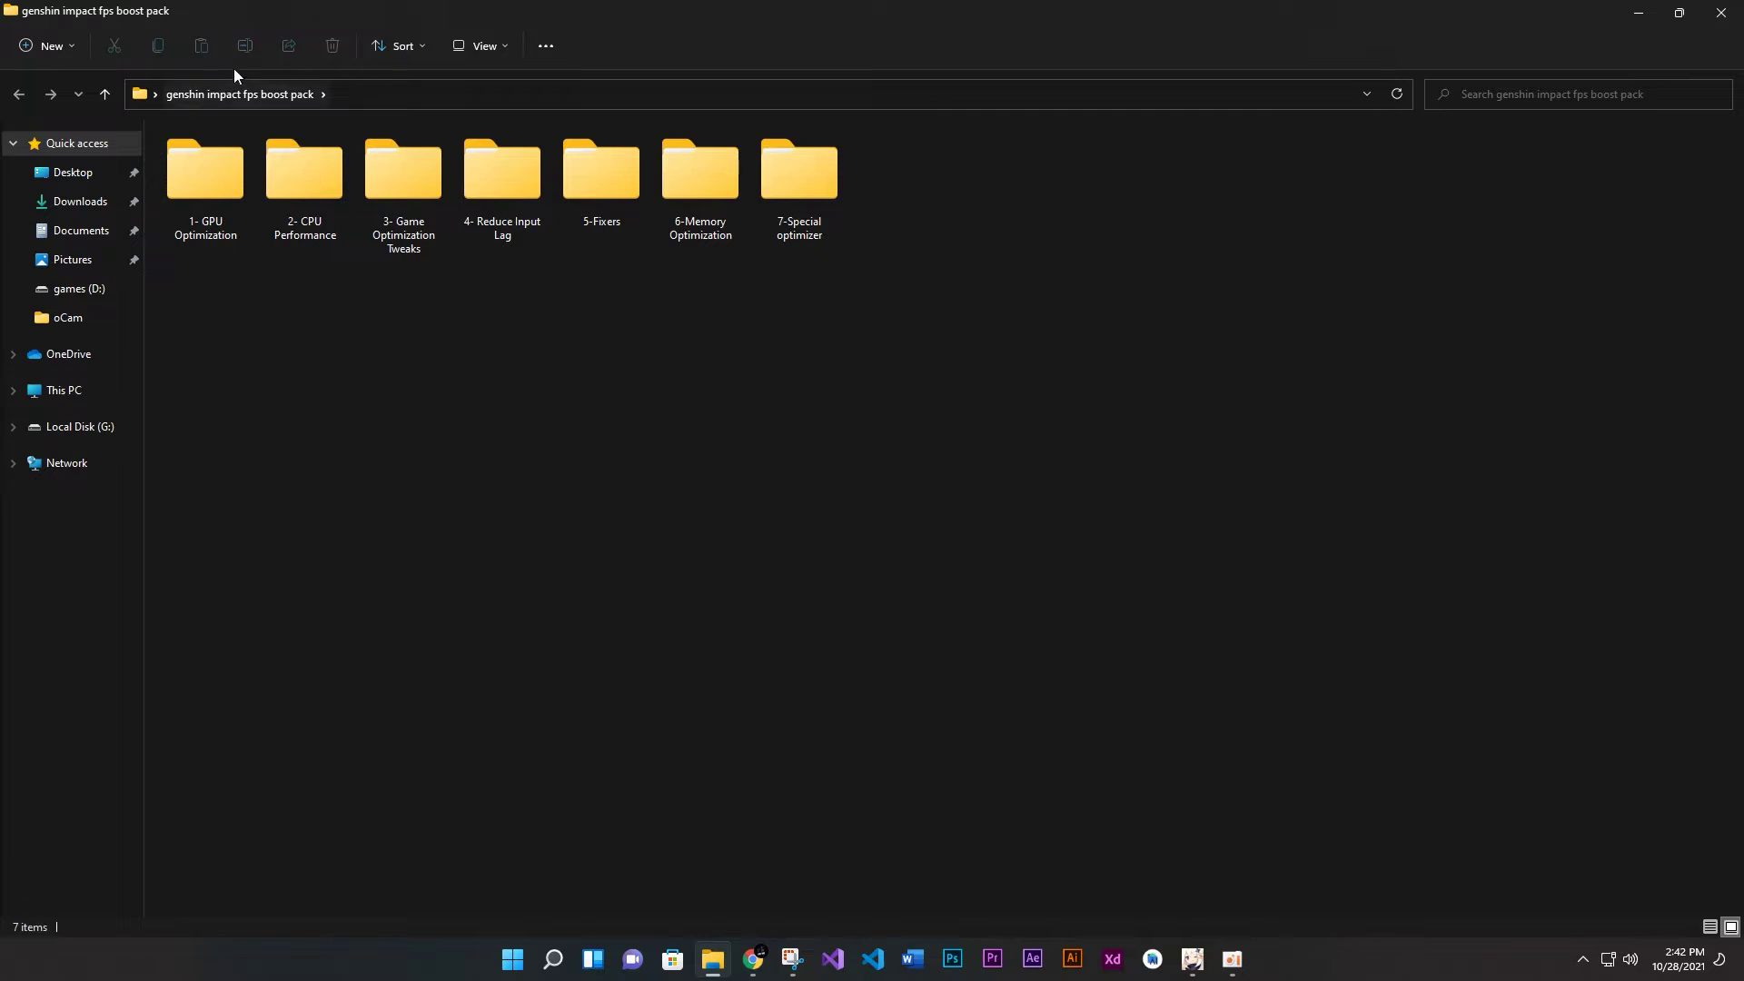
Display the seven folders of the boost pack as extra large icons
{"action": "left_click", "coordinate": [481, 47]}
{"action": "left_click", "coordinate": [498, 89]}
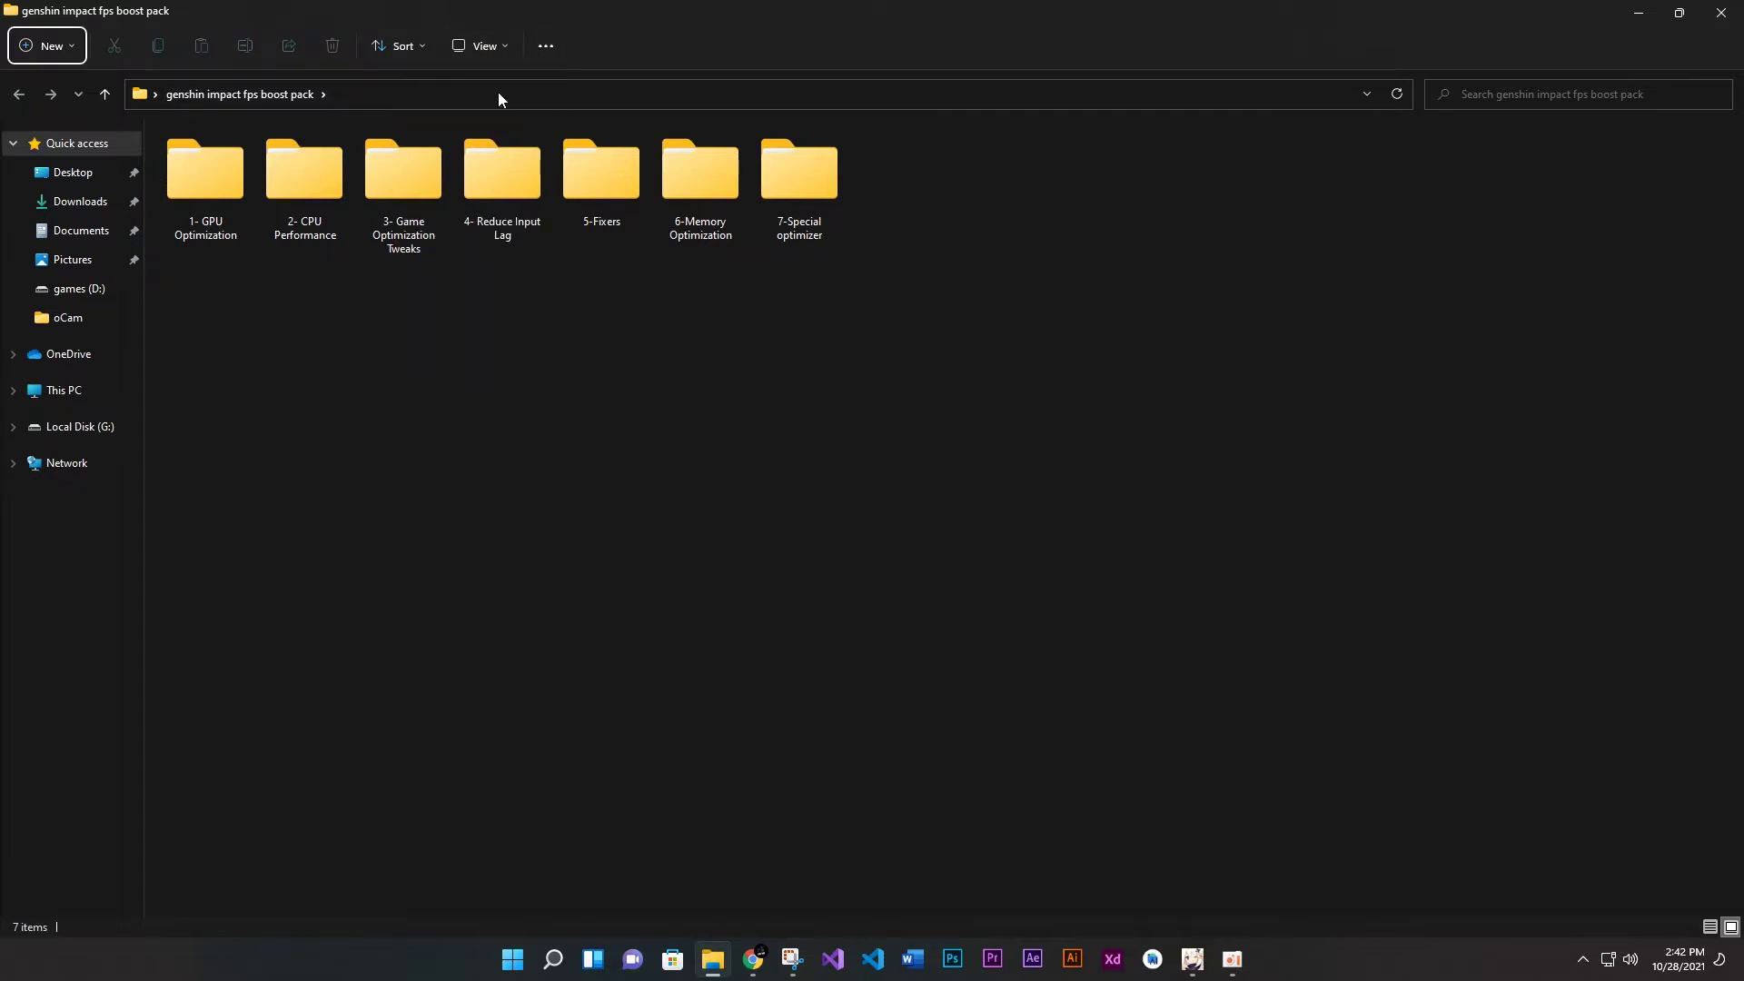
{"action": "left_click_drag", "start_coordinate": [1666, 716], "coordinate": [204, 232]}
{"action": "left_click_drag", "start_coordinate": [1646, 662], "coordinate": [881, 646]}
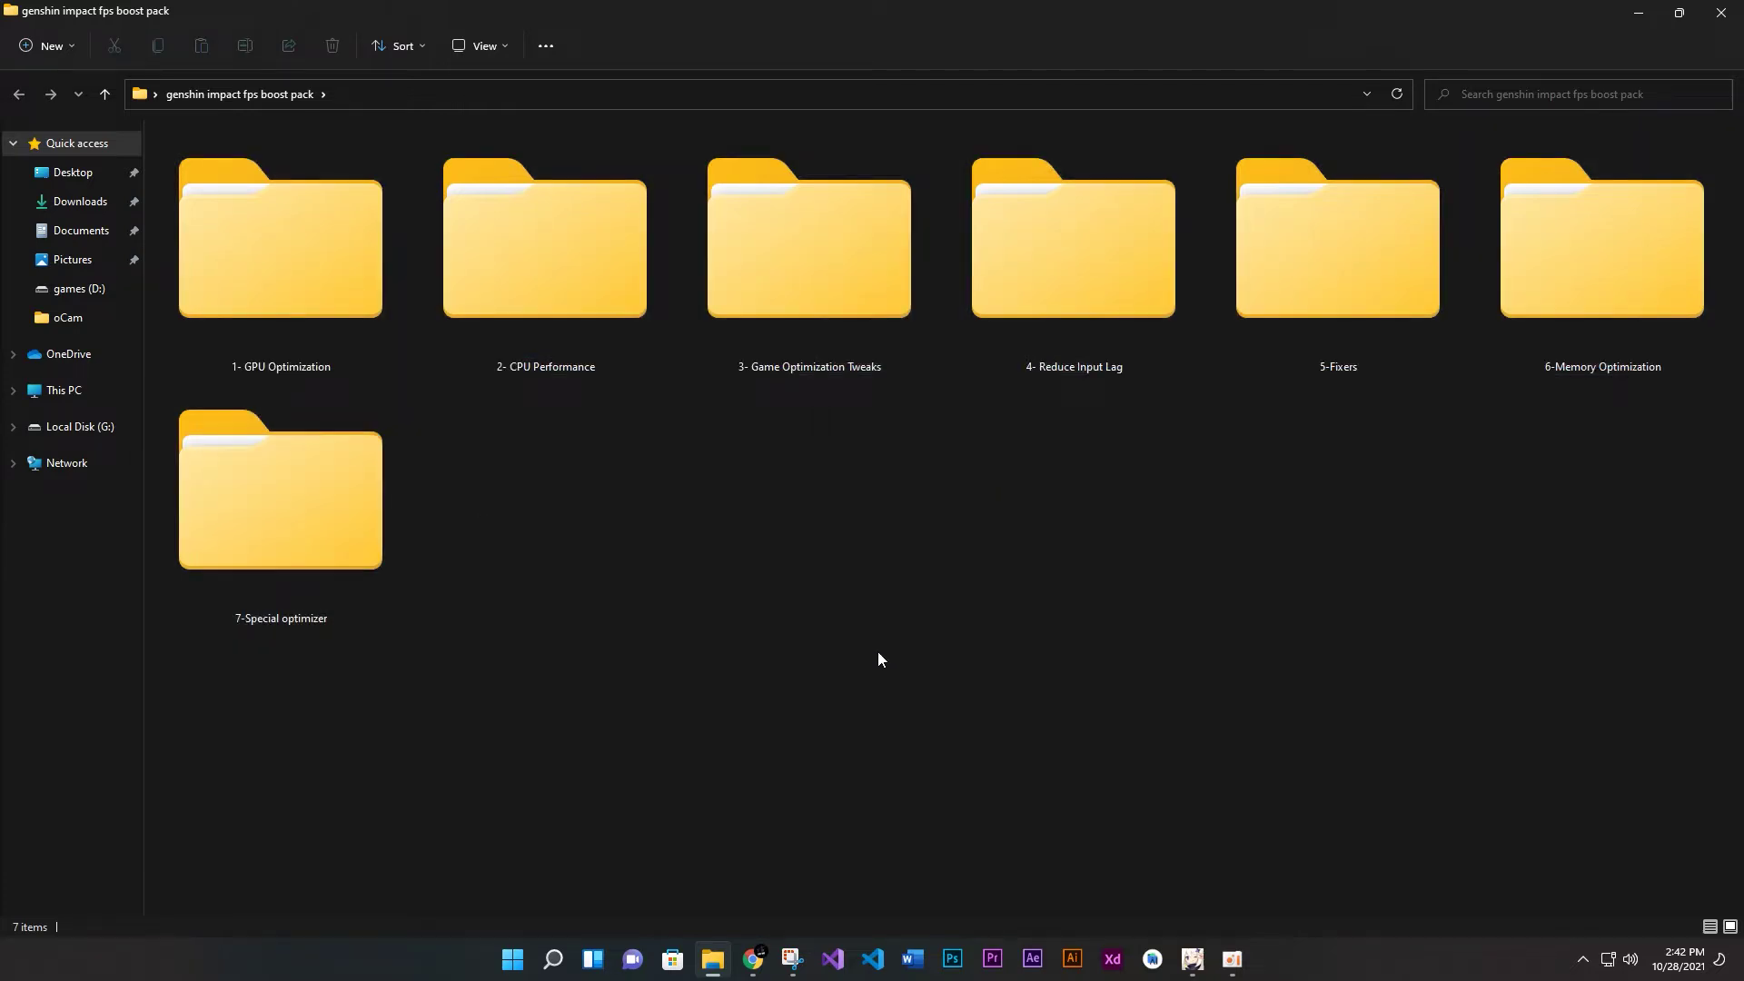
Open the "1- GPU Optimization" folder and merge the Low-Med Optimization file into the registry
{"action": "double_click", "coordinate": [235, 250]}
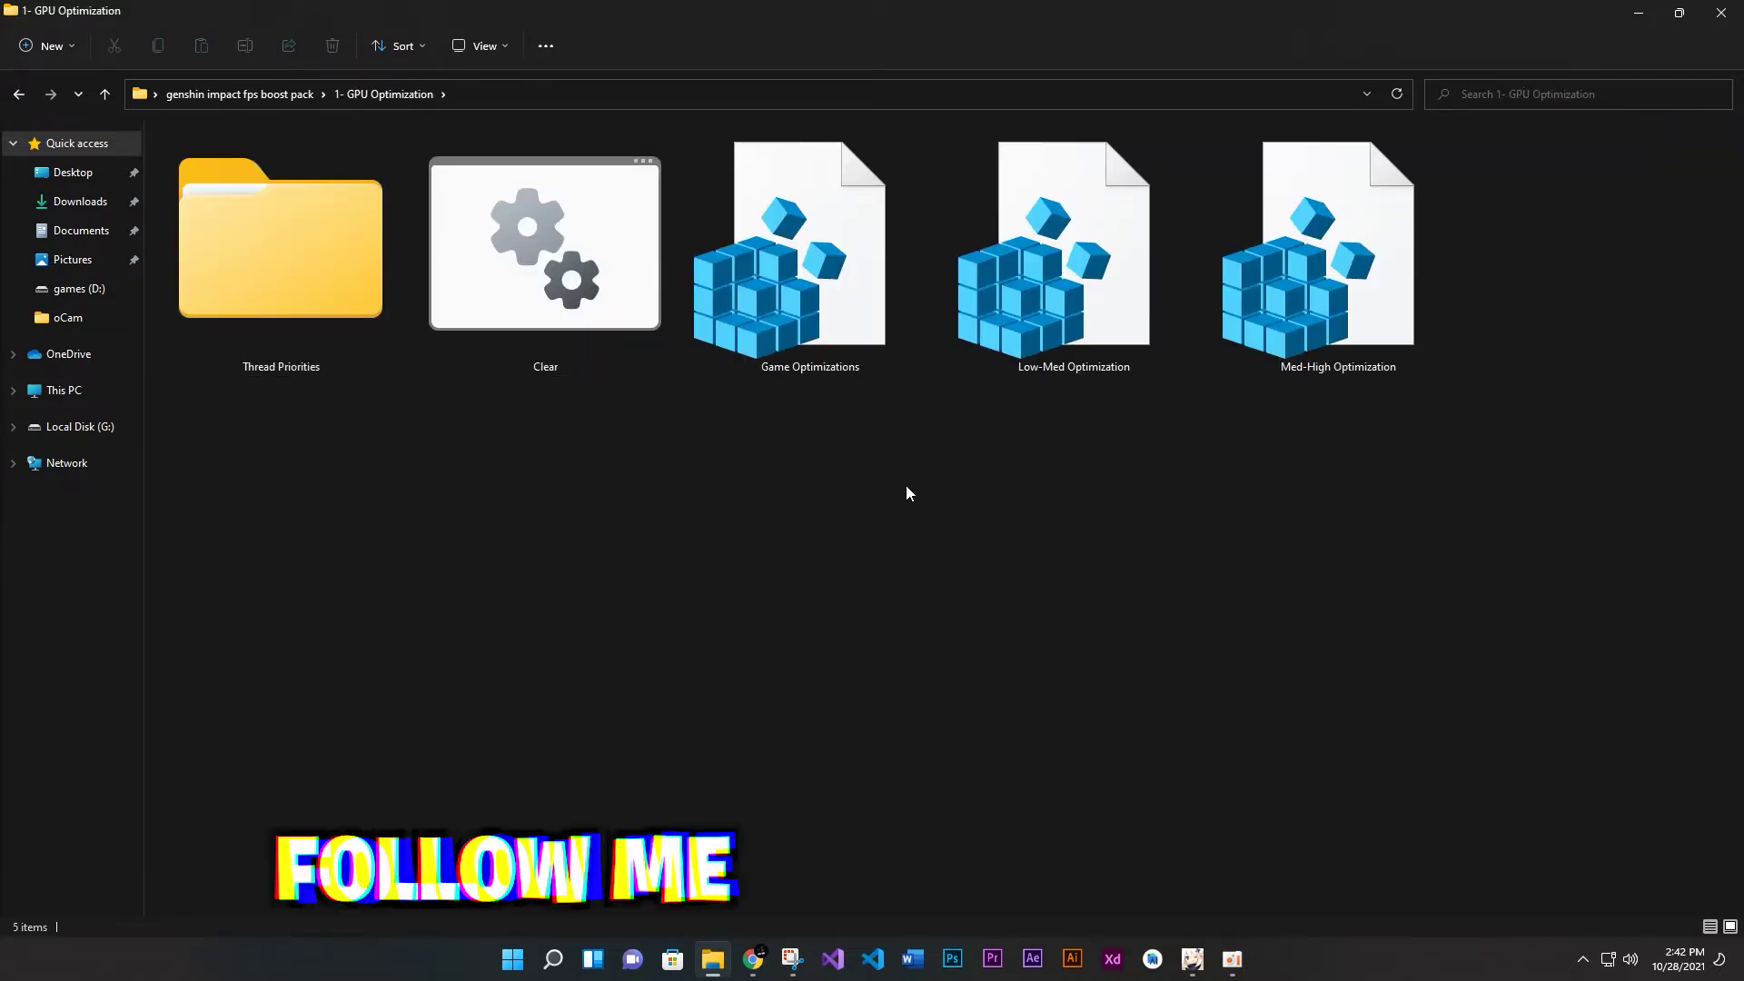
{"action": "right_click", "coordinate": [1295, 367]}
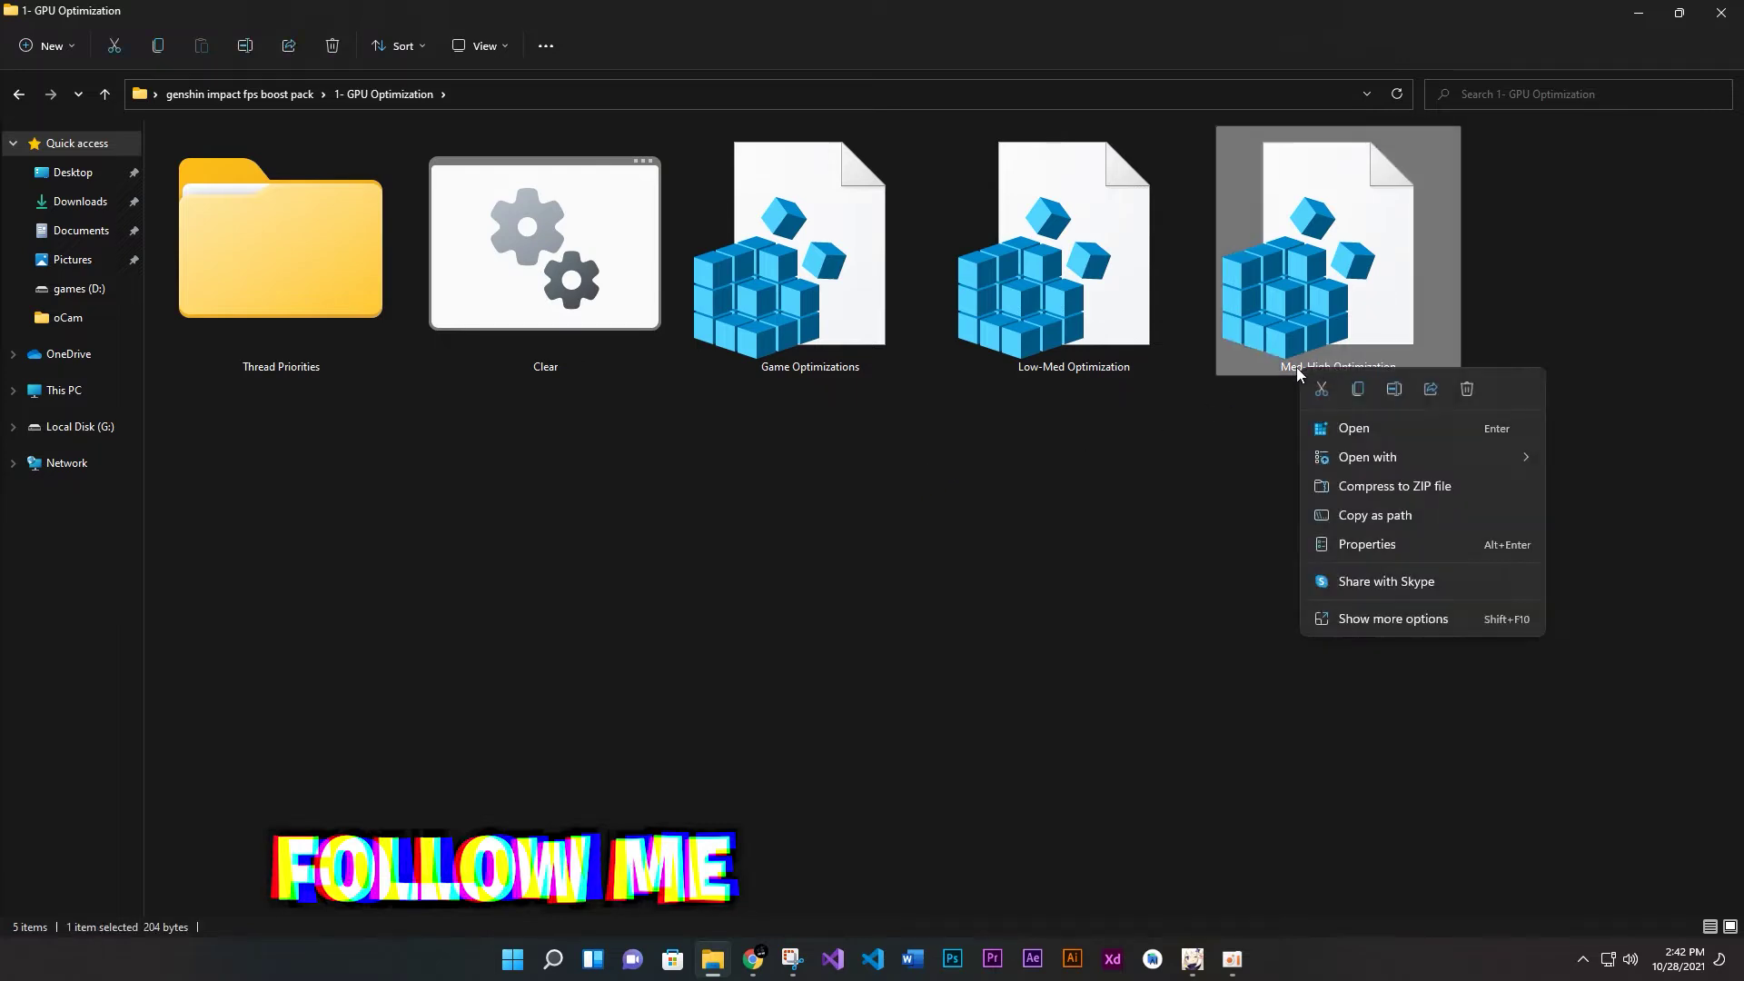
{"action": "left_click", "coordinate": [1072, 368]}
{"action": "left_click", "coordinate": [1326, 361]}
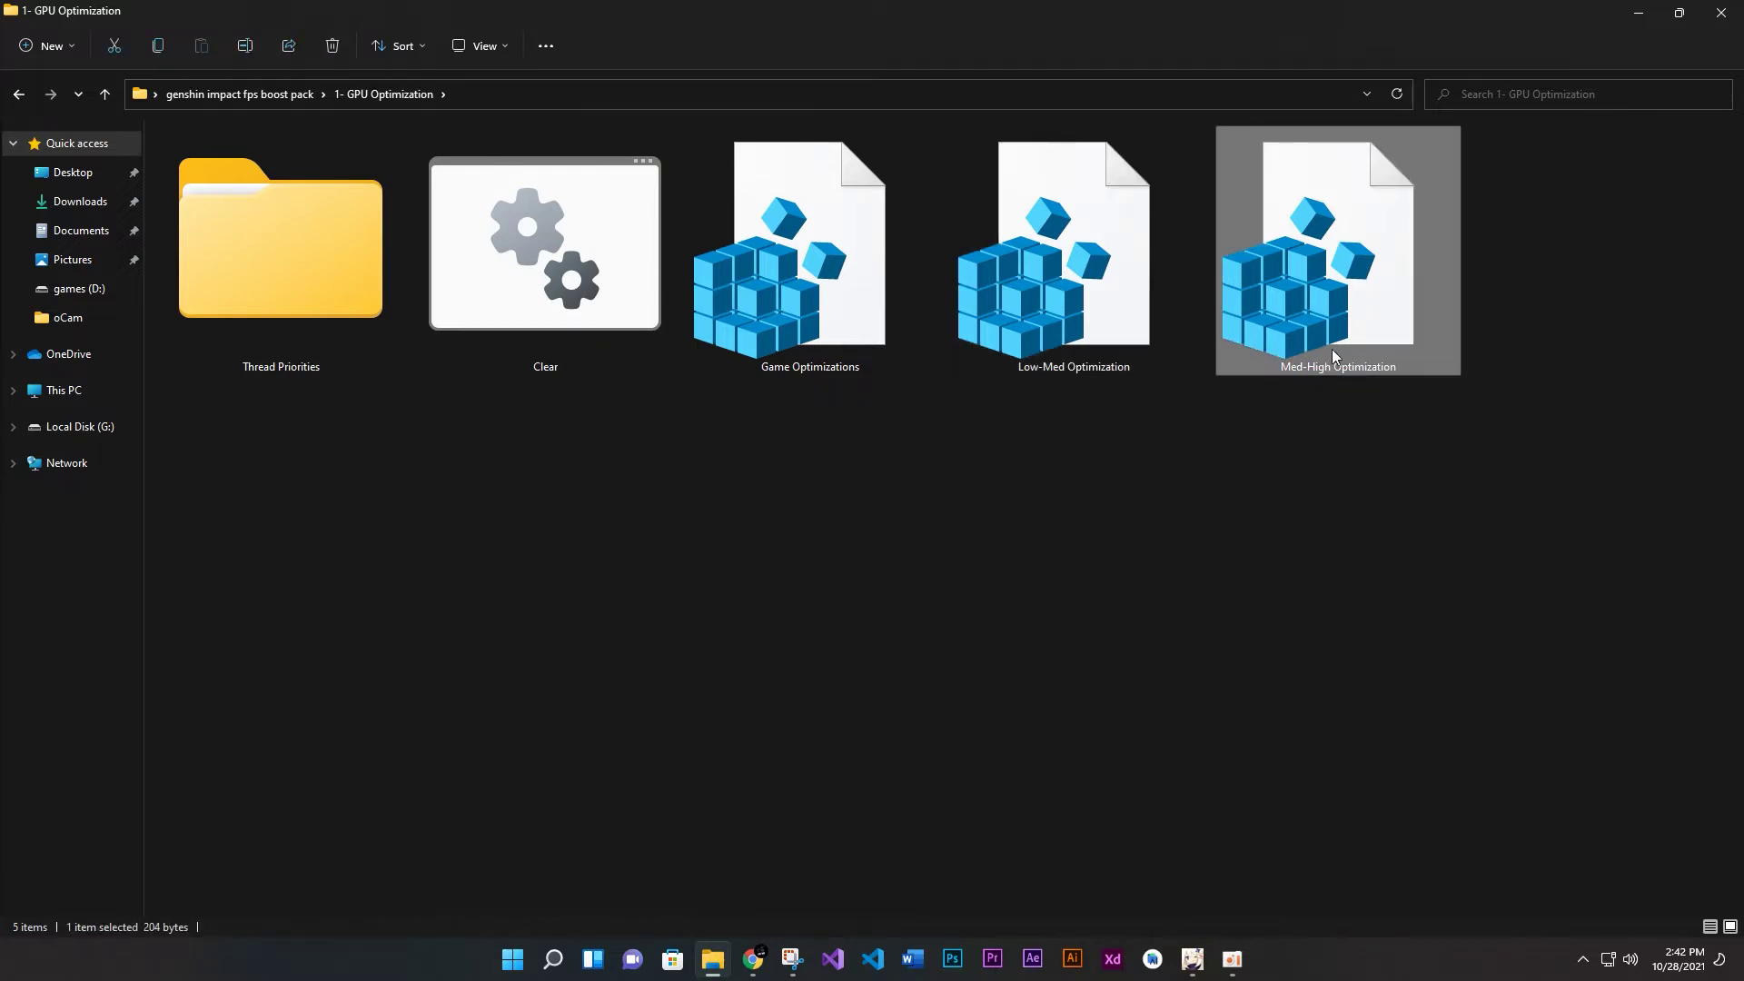
{"action": "left_click", "coordinate": [1035, 356]}
{"action": "right_click", "coordinate": [1036, 357]}
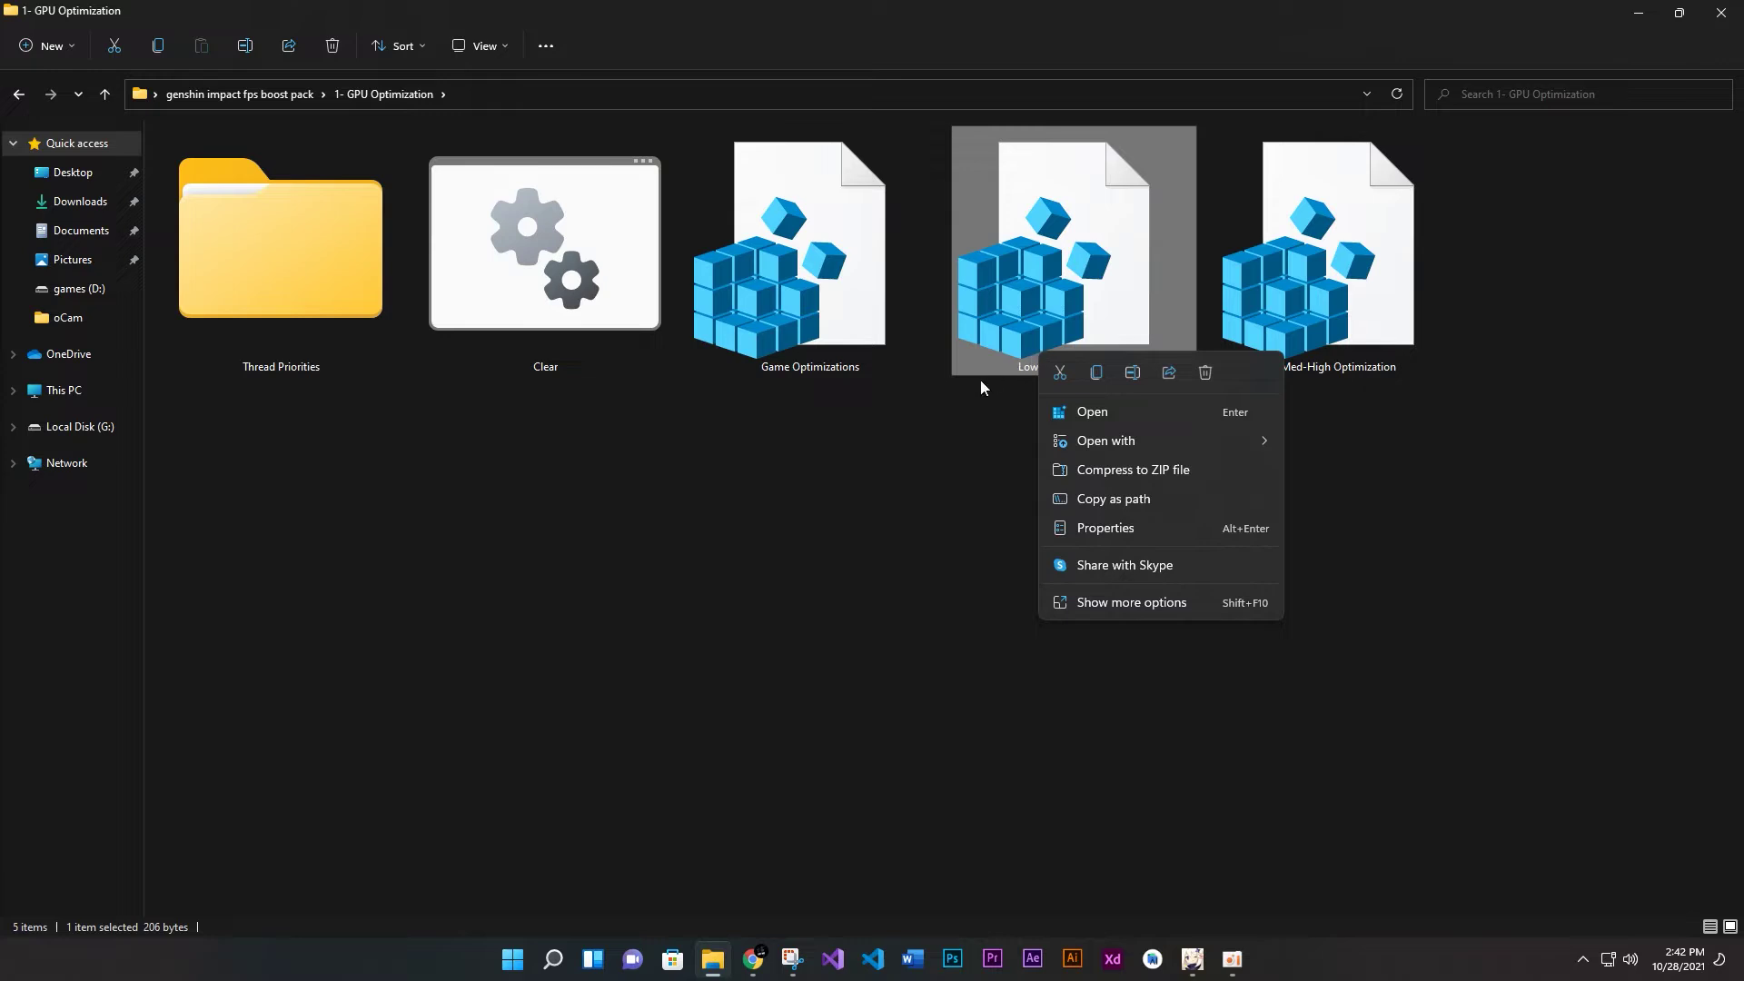
{"action": "left_click", "coordinate": [1103, 414]}
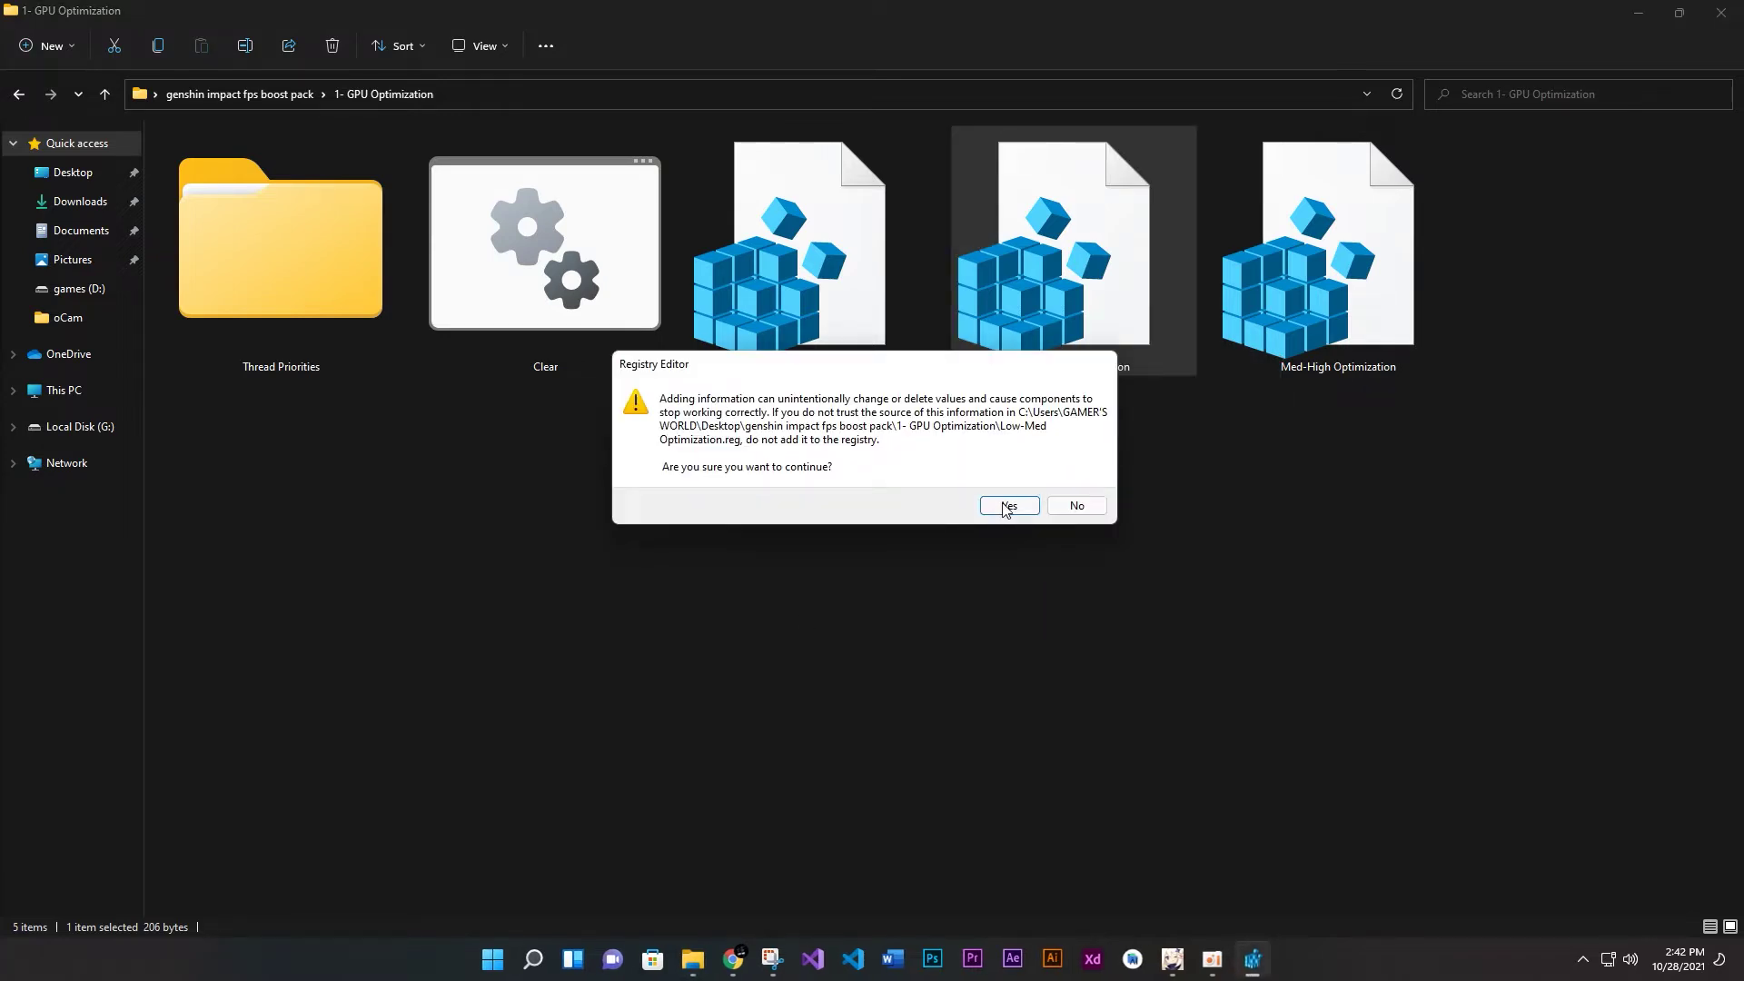
{"action": "left_click", "coordinate": [1004, 504]}
{"action": "left_click", "coordinate": [1077, 484]}
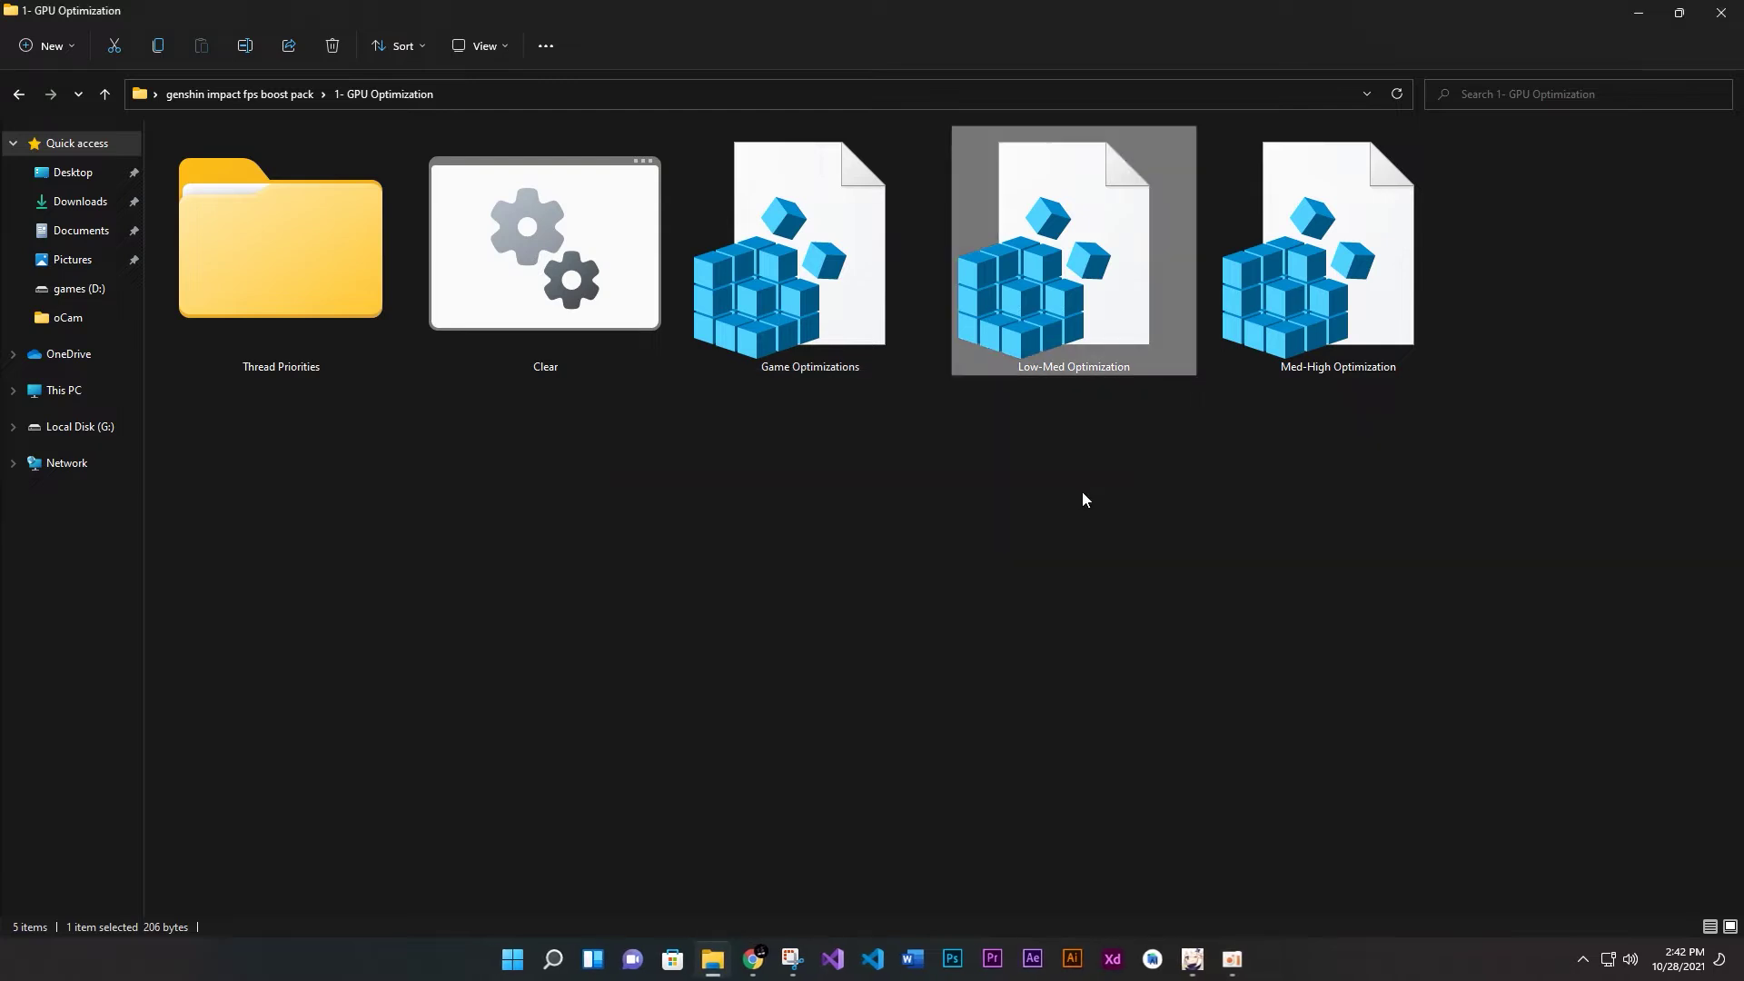
Merge the Game Optimizations file into the registry and accept the confirmation dialogs
{"action": "left_click", "coordinate": [837, 439]}
{"action": "right_click", "coordinate": [788, 349]}
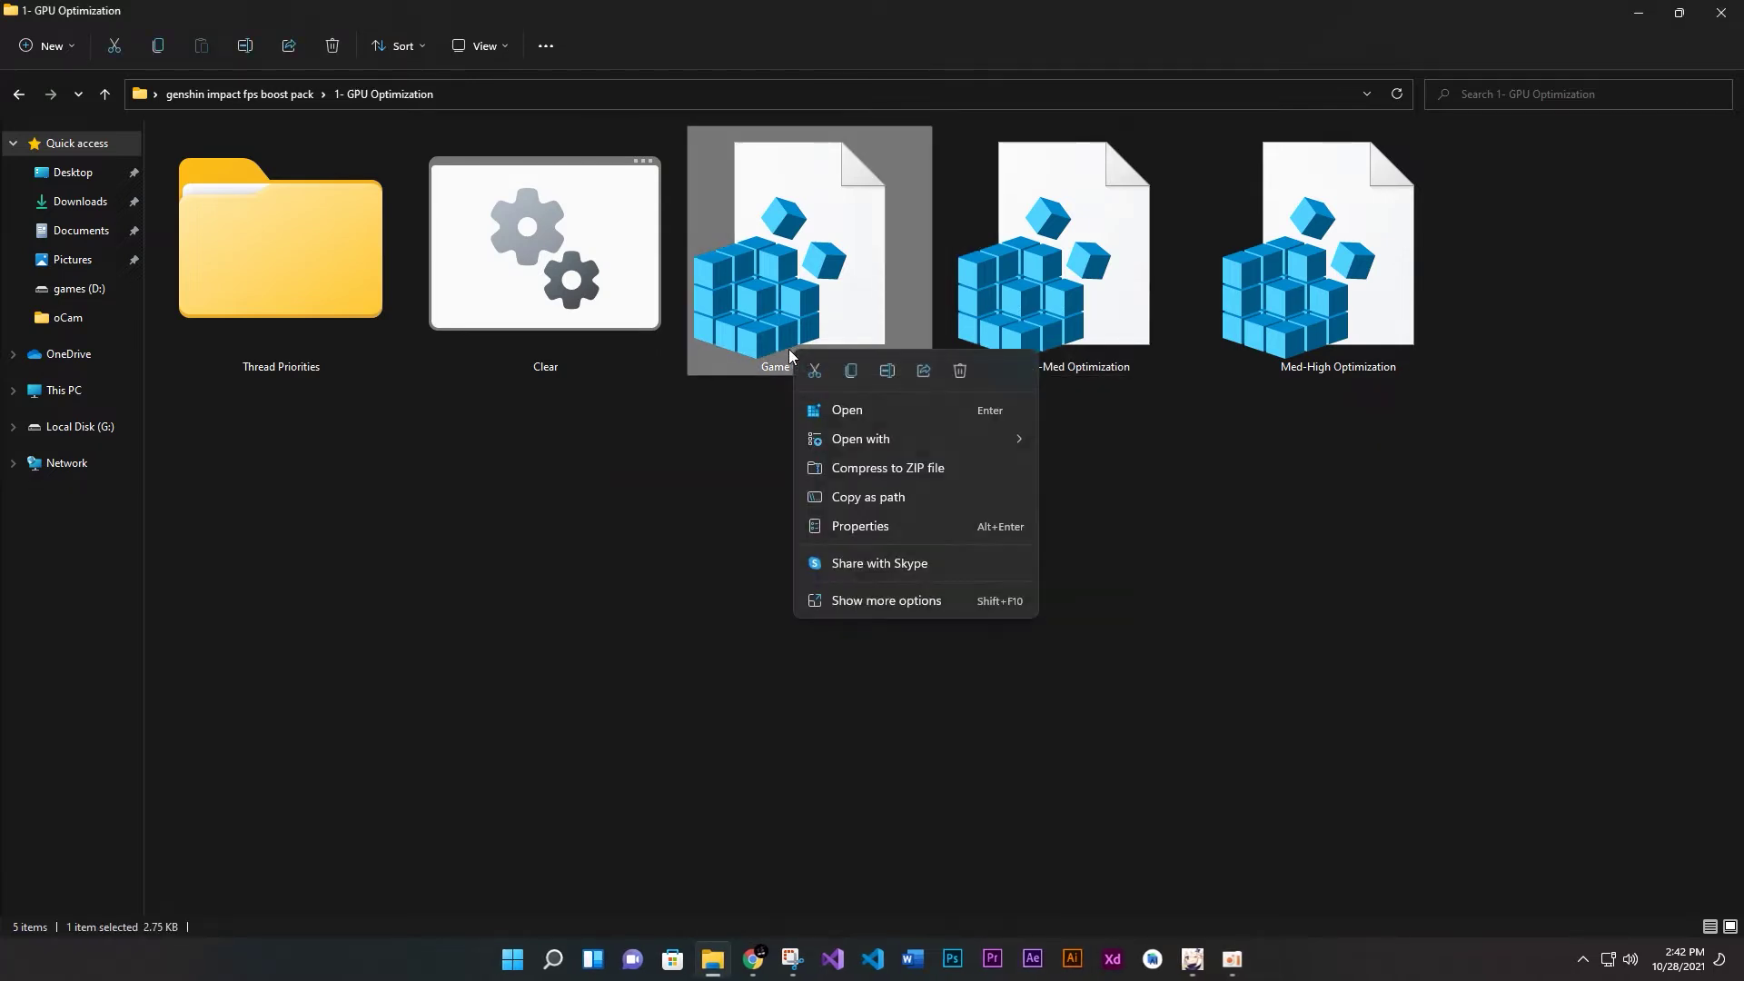
{"action": "left_click", "coordinate": [816, 418]}
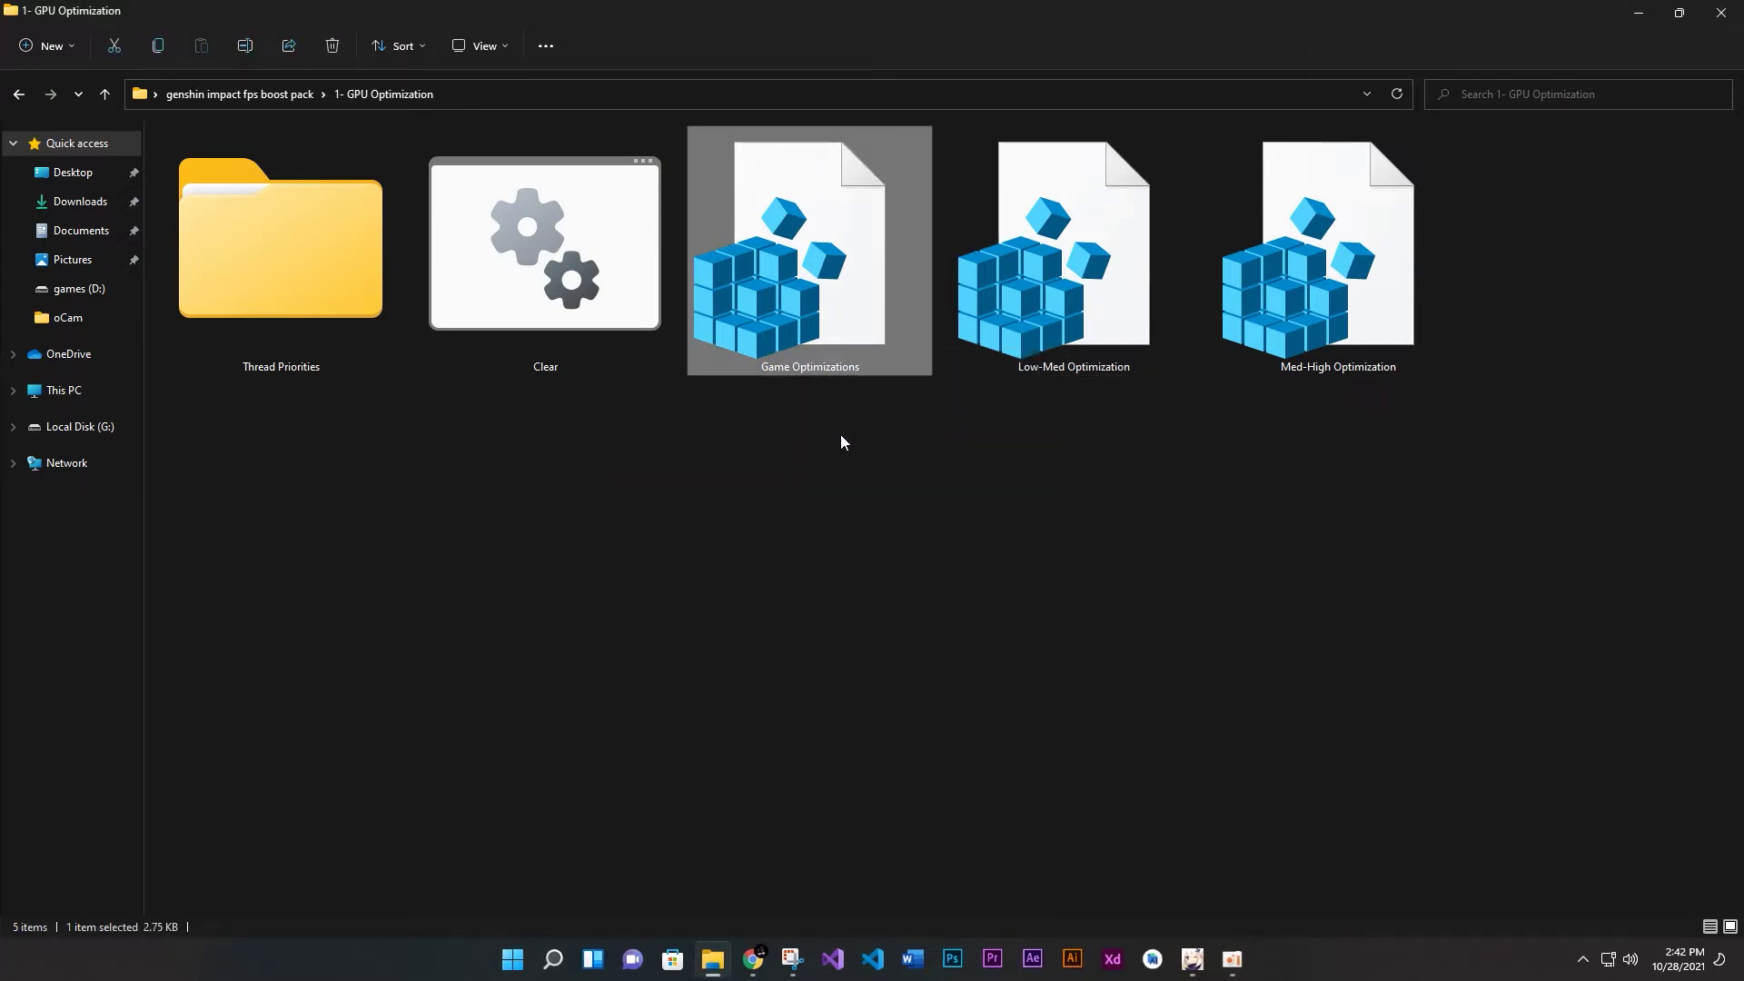
{"action": "left_click", "coordinate": [1006, 510]}
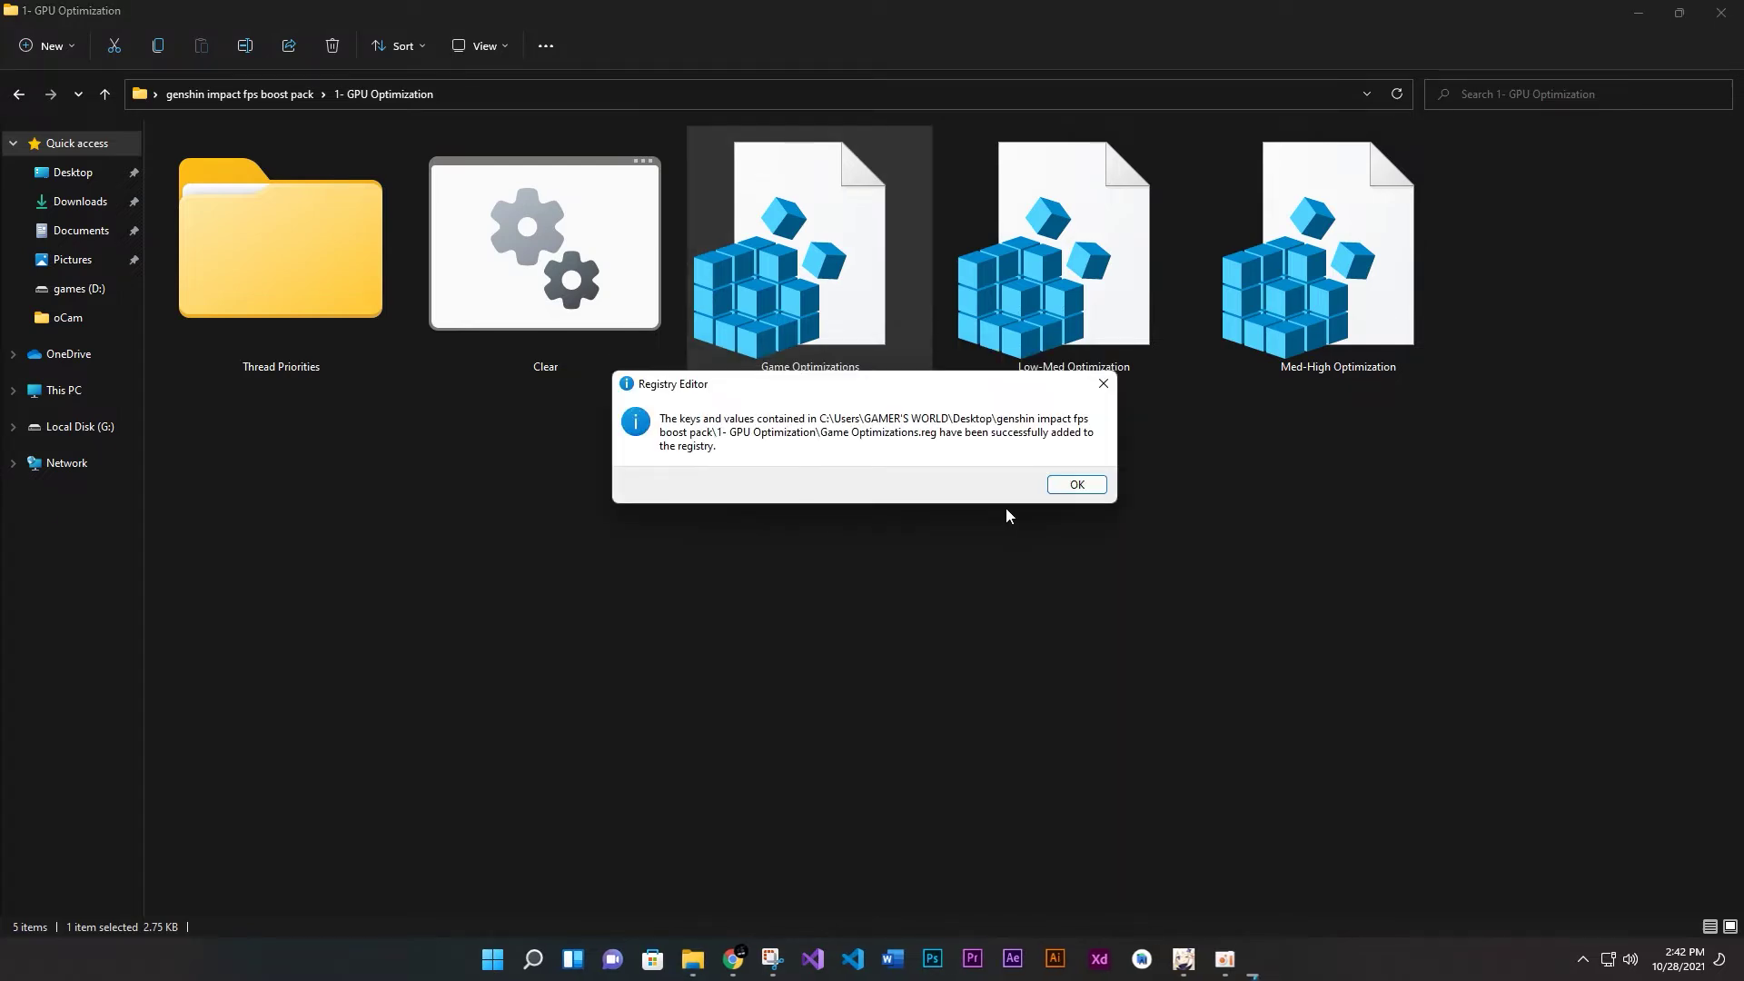
{"action": "left_click", "coordinate": [1076, 484]}
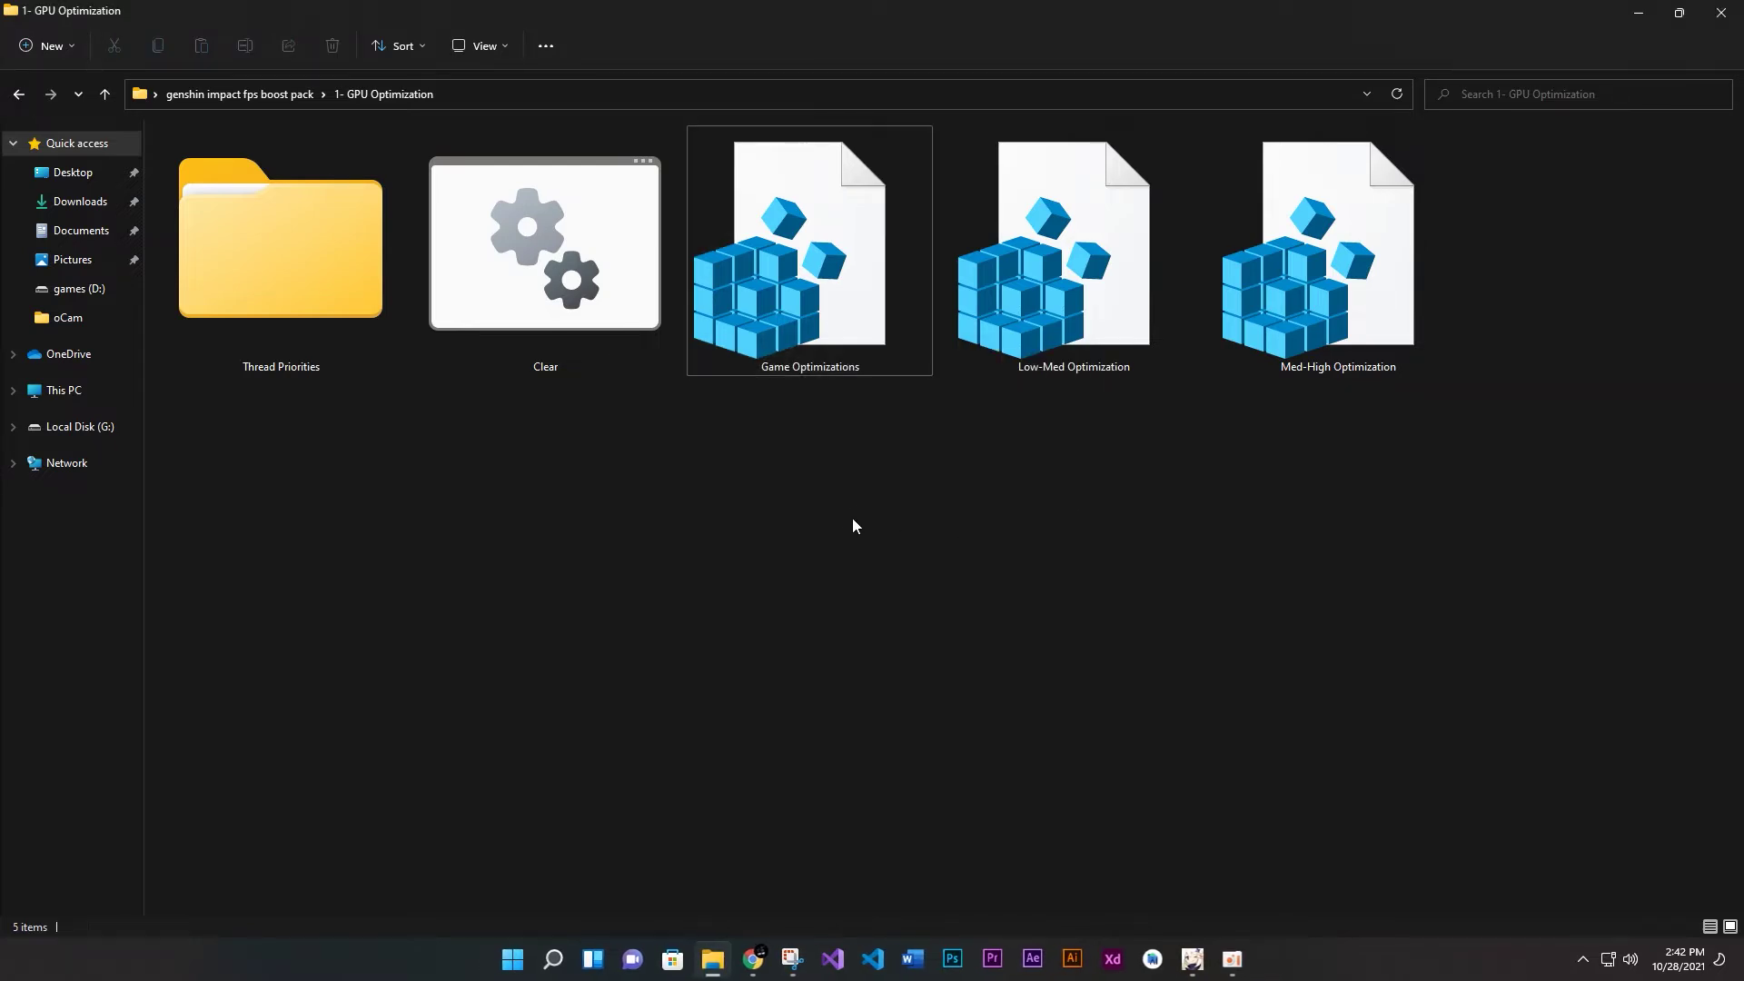
Run the Clear script in the 1- GPU Optimization folder as administrator
{"action": "right_click", "coordinate": [573, 393]}
{"action": "left_click", "coordinate": [563, 345]}
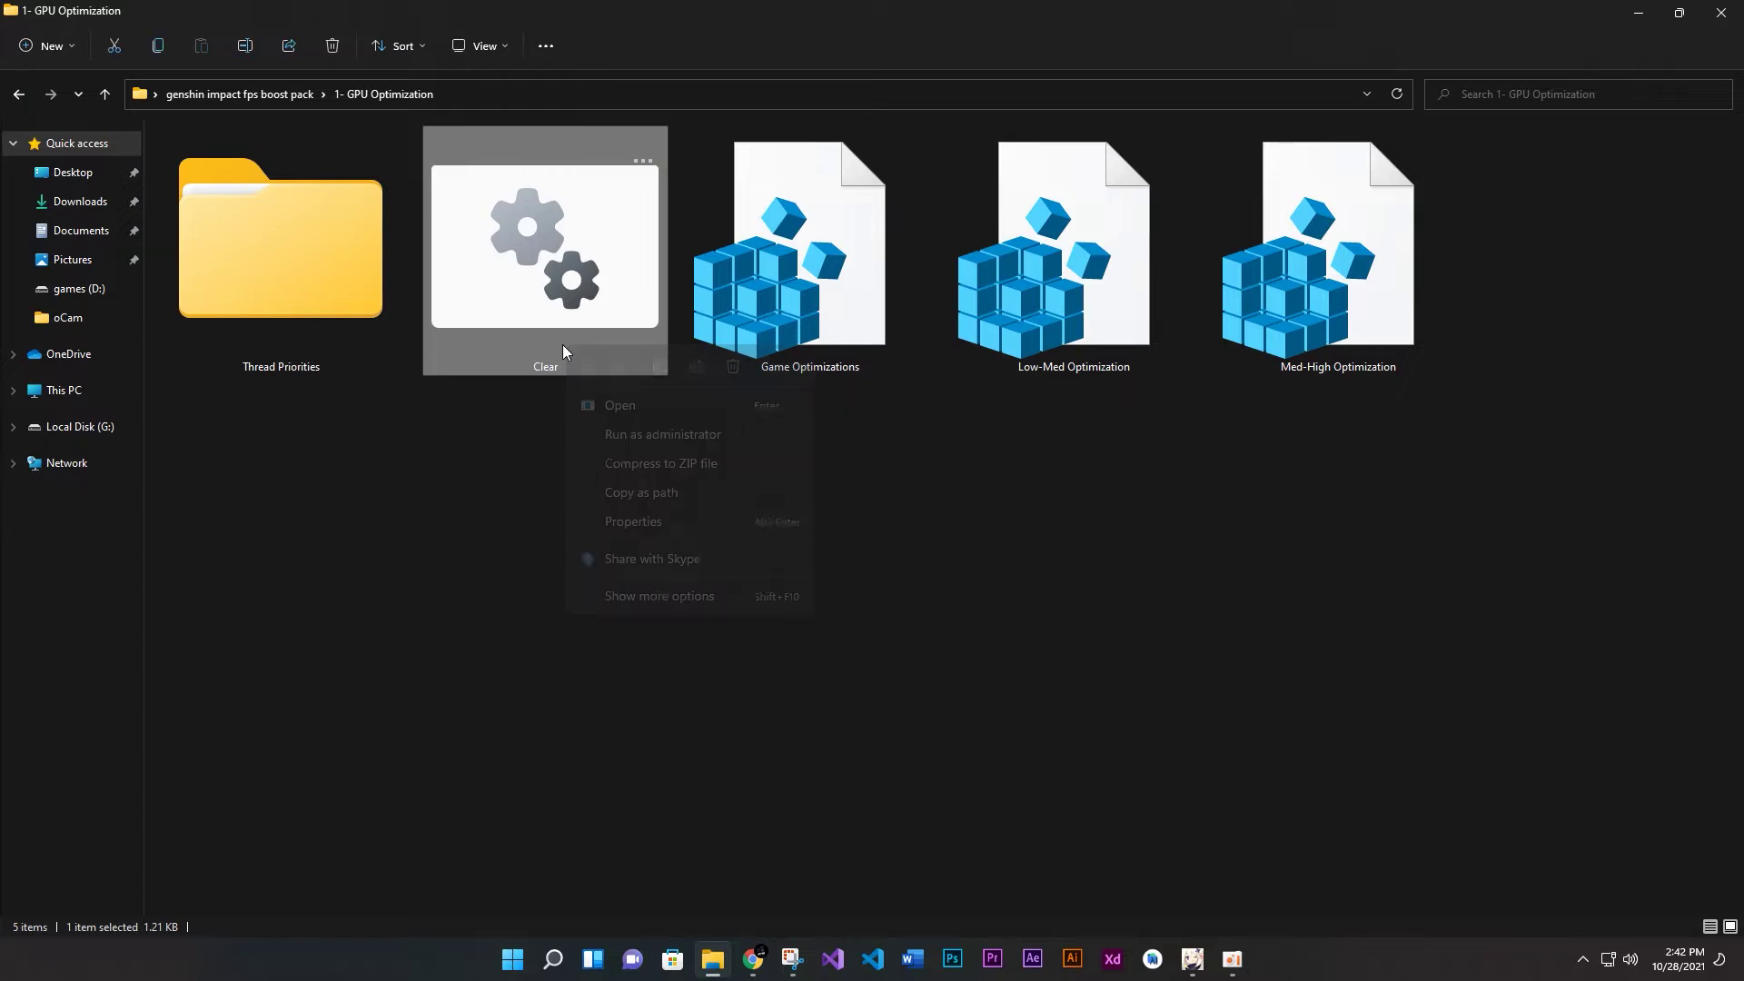
{"action": "right_click", "coordinate": [545, 354]}
{"action": "left_click", "coordinate": [662, 435]}
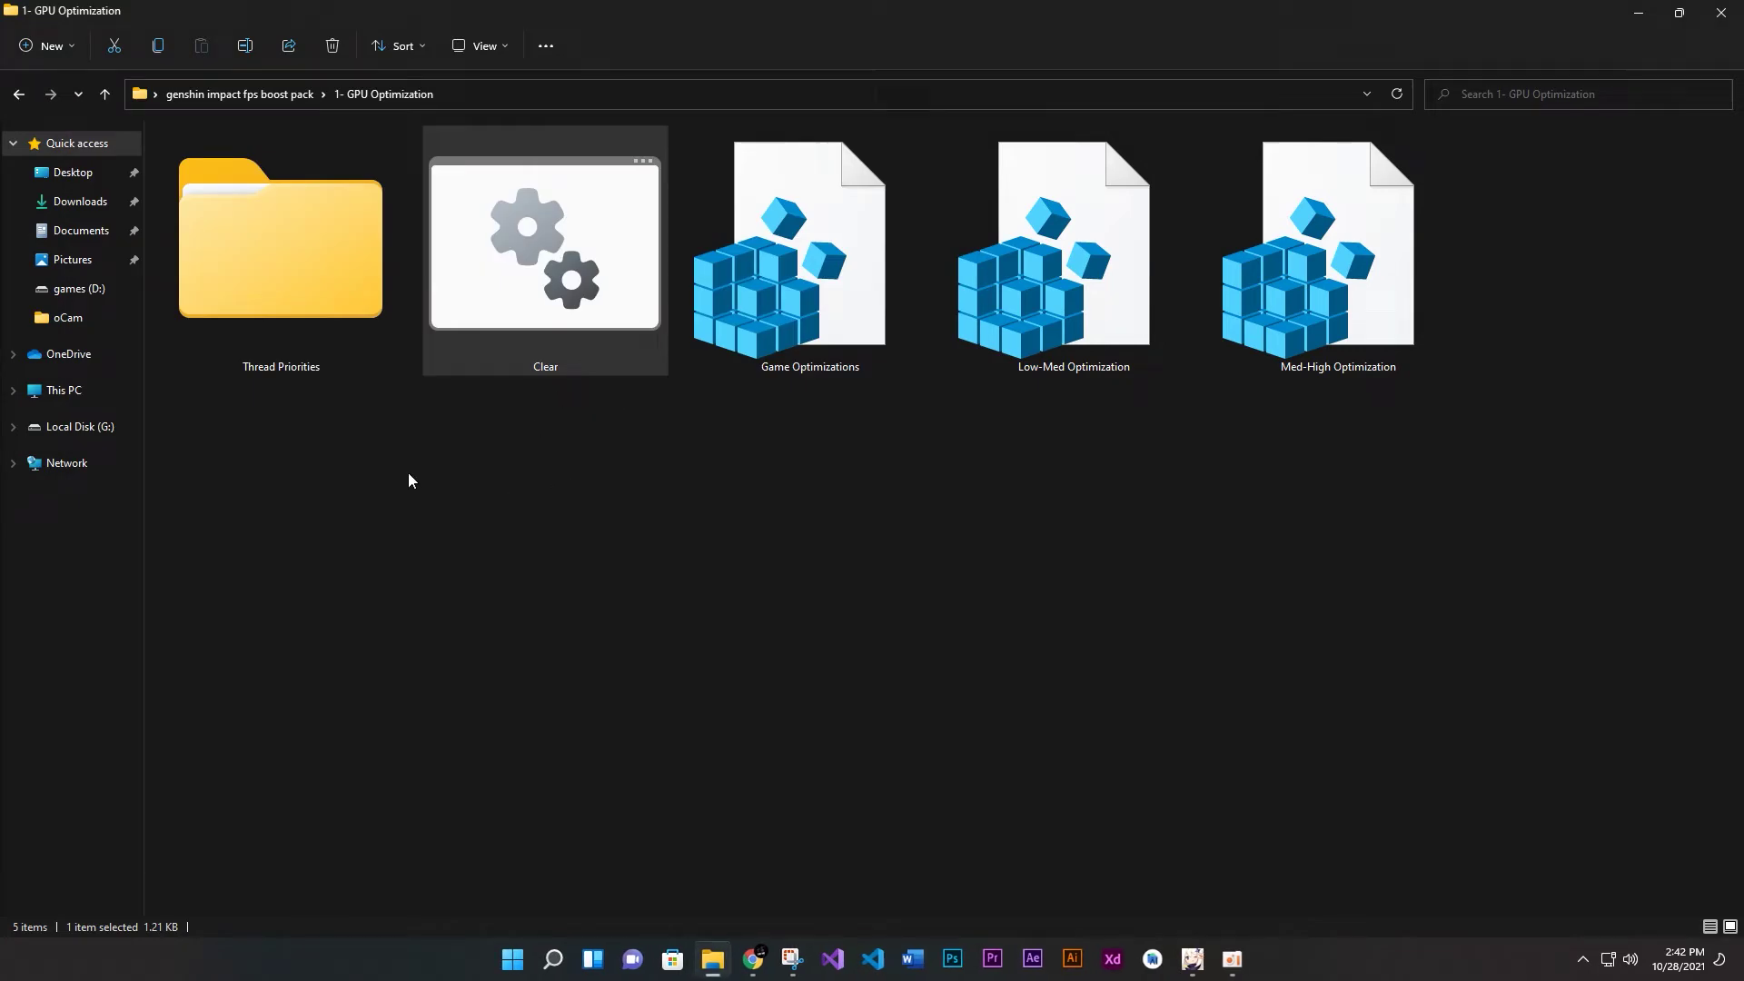
Open the Thread Priorities folder and display its registry files as extra large icons
{"action": "double_click", "coordinate": [309, 365]}
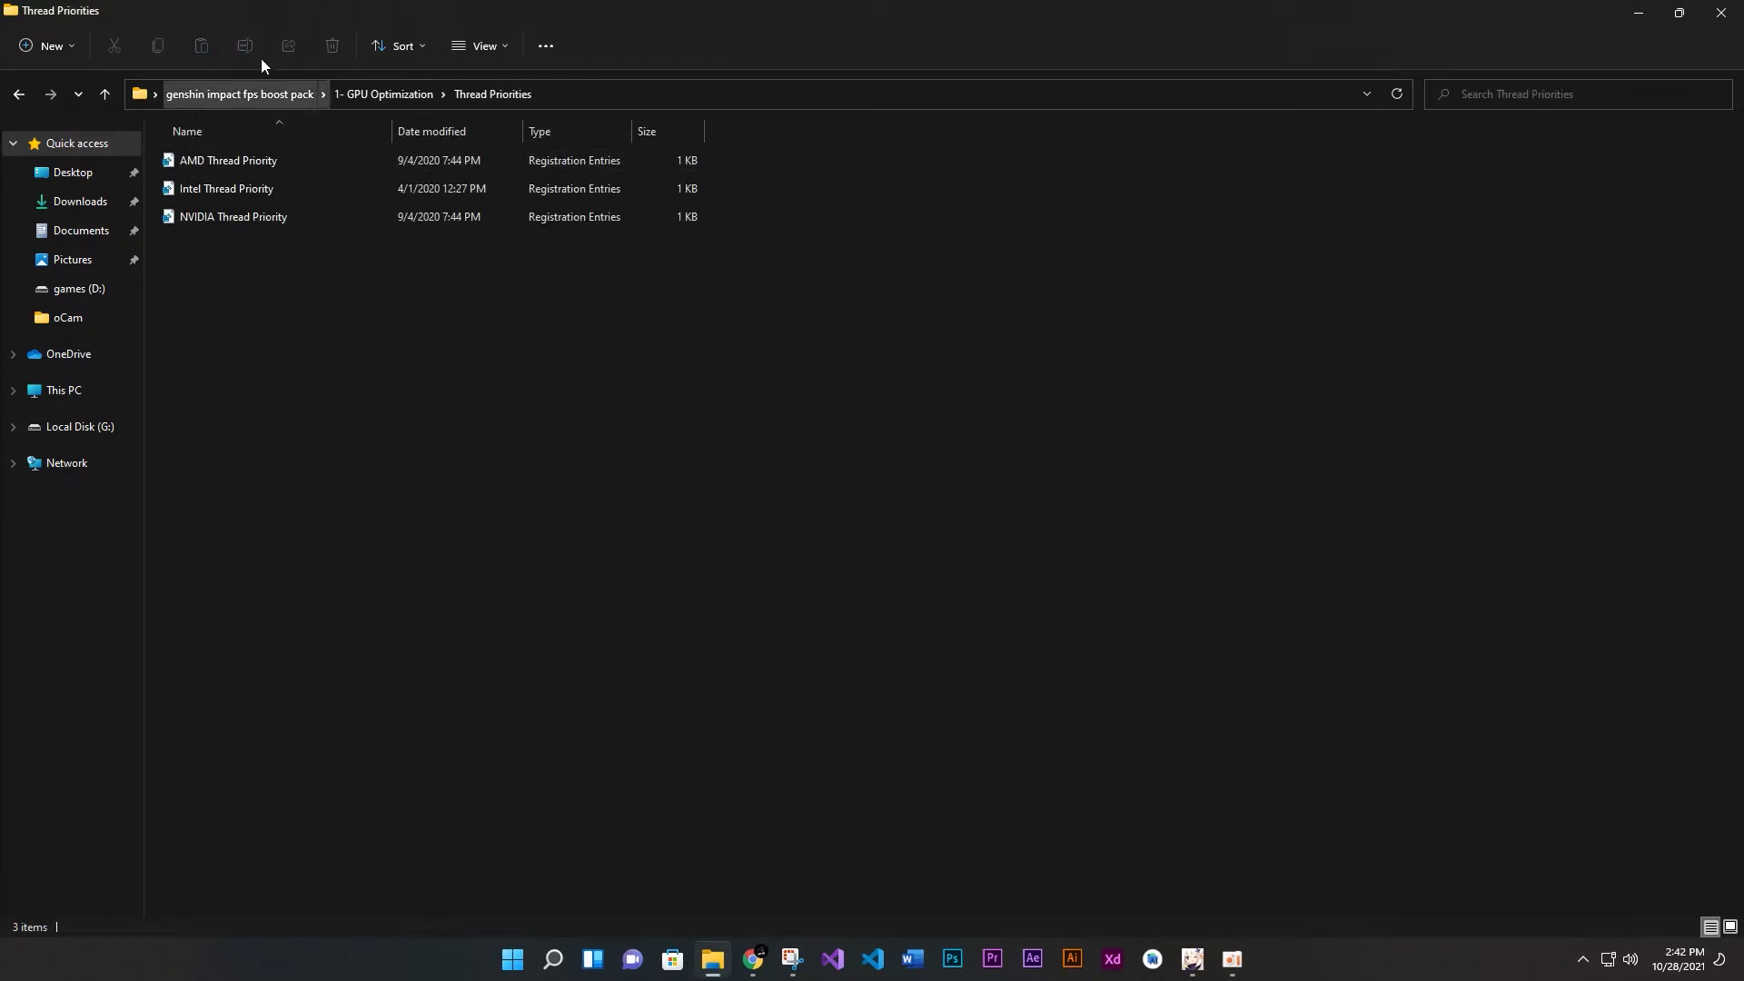
{"action": "left_click", "coordinate": [498, 47]}
{"action": "left_click", "coordinate": [505, 86]}
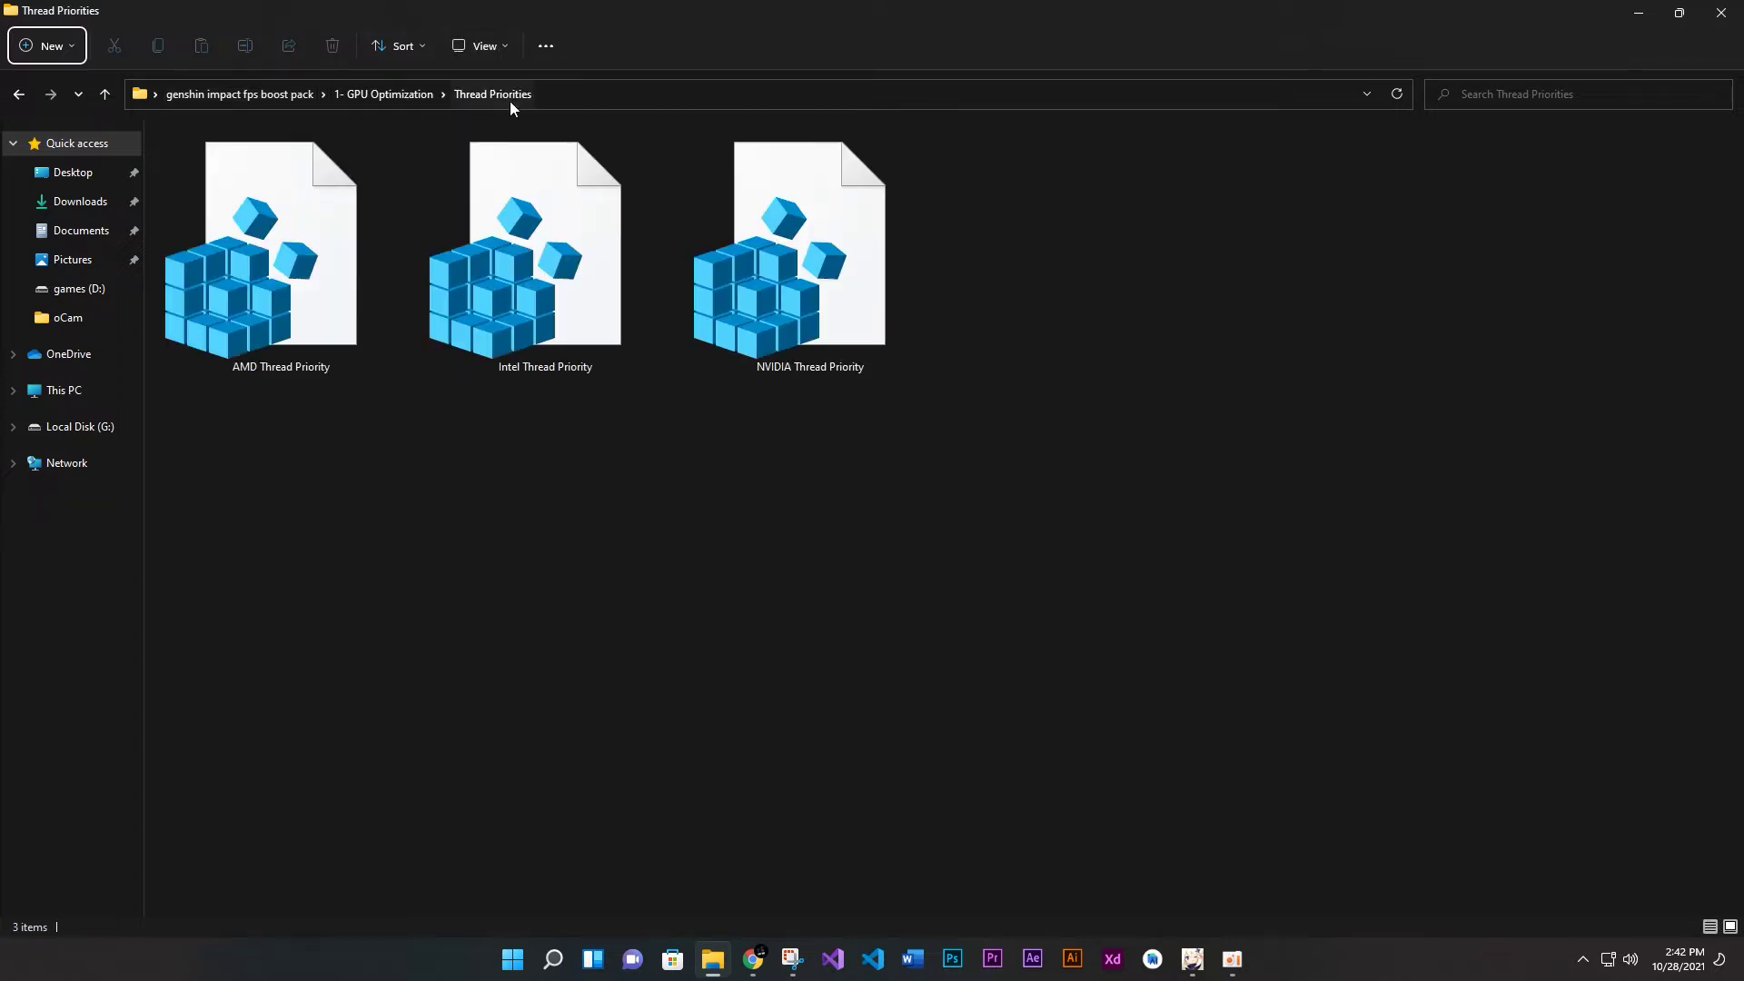
{"action": "left_click_drag", "start_coordinate": [1004, 463], "coordinate": [313, 359]}
{"action": "left_click_drag", "start_coordinate": [1024, 538], "coordinate": [289, 348]}
{"action": "left_click_drag", "start_coordinate": [536, 467], "coordinate": [443, 408]}
Merge the AMD Thread Priority file into the registry and accept the confirmation dialogs
{"action": "left_click", "coordinate": [290, 340]}
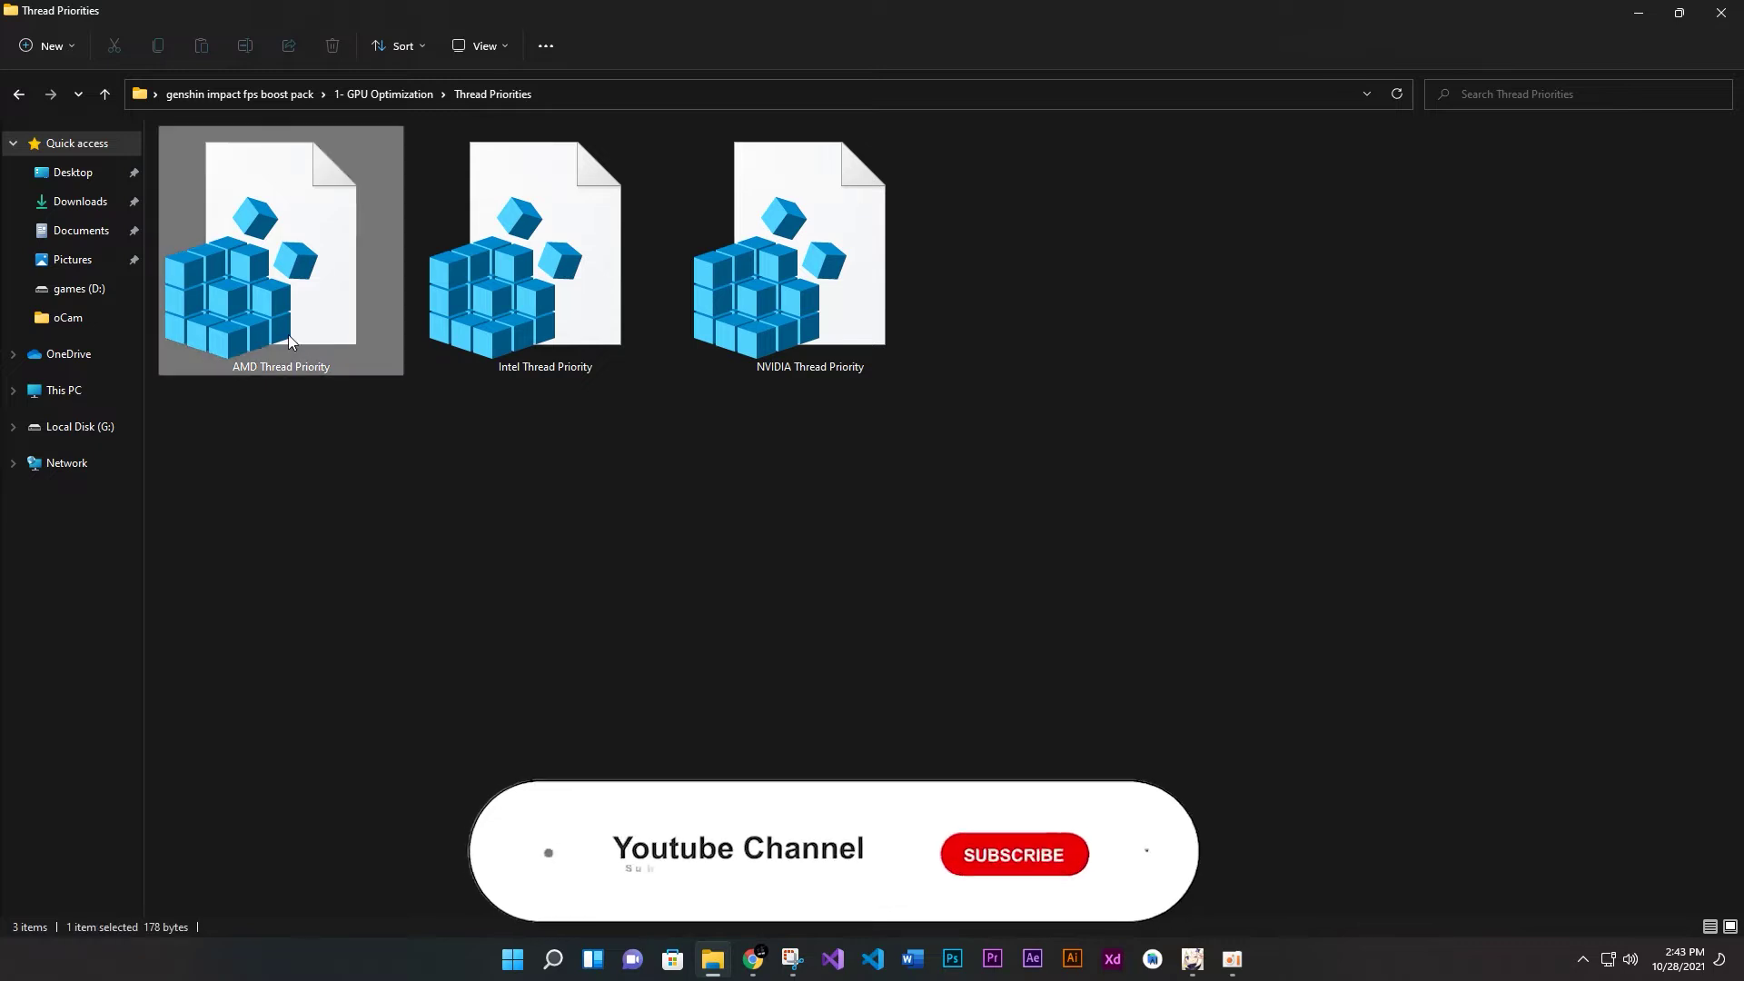
{"action": "right_click", "coordinate": [290, 340]}
{"action": "left_click", "coordinate": [349, 397]}
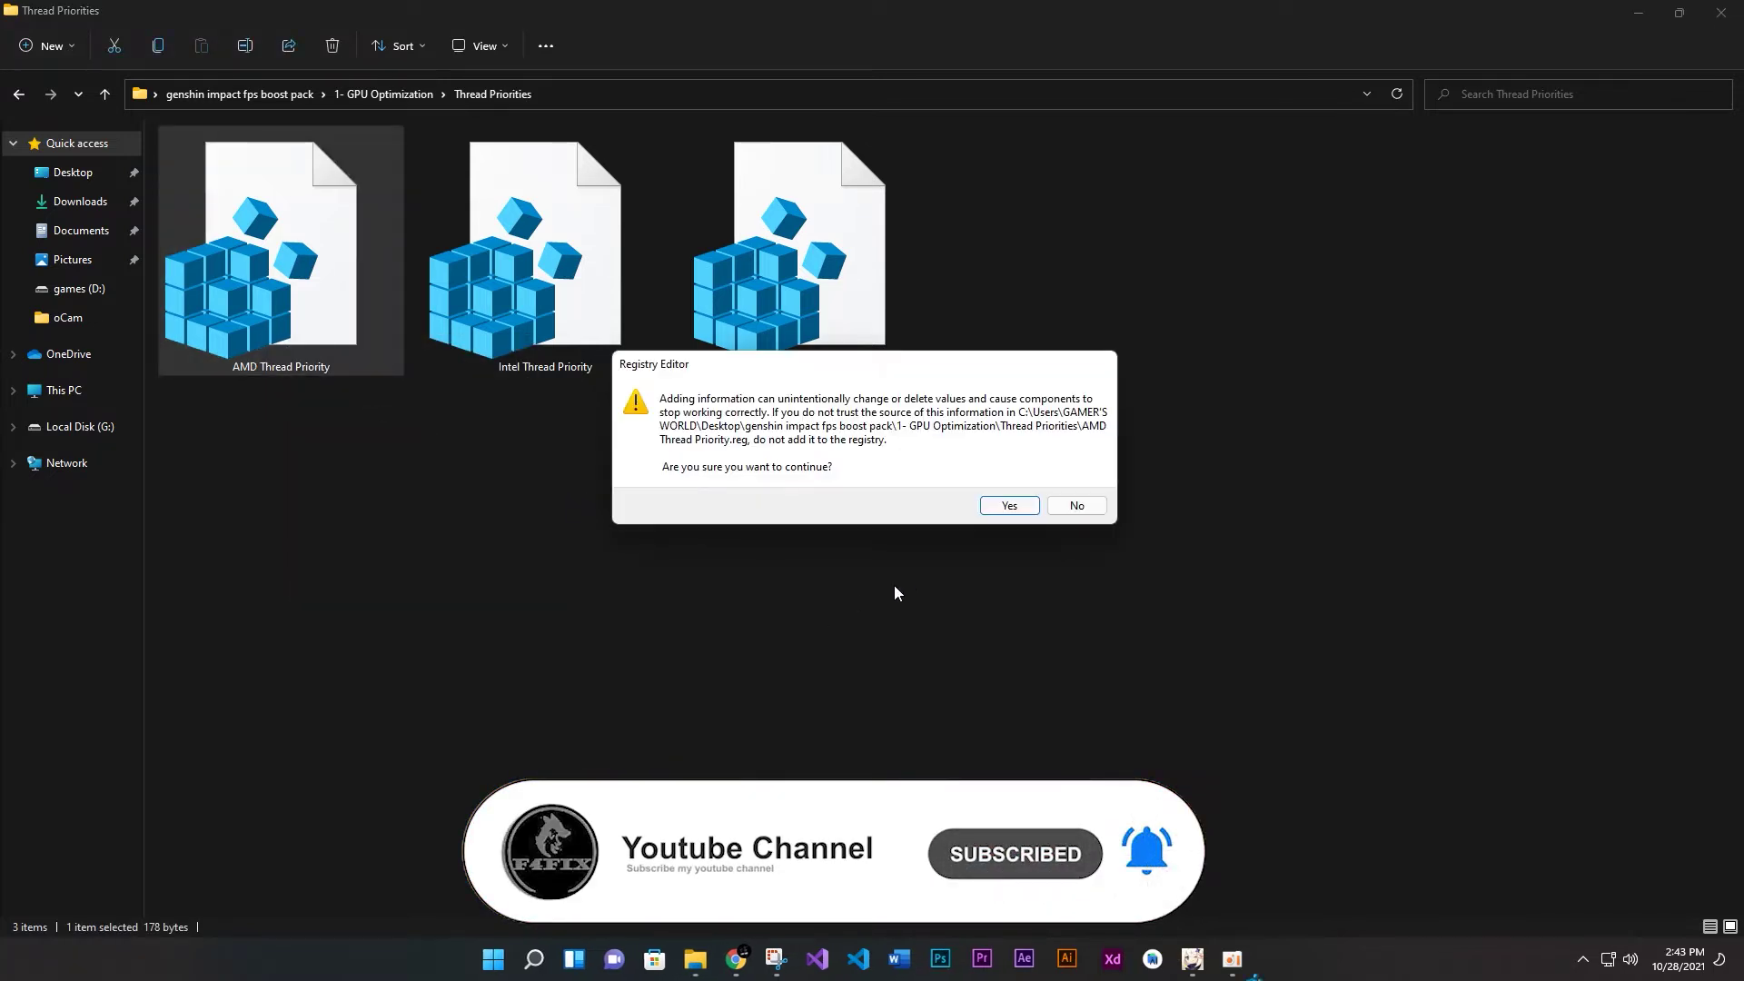
{"action": "left_click", "coordinate": [1009, 505]}
{"action": "left_click", "coordinate": [1076, 486]}
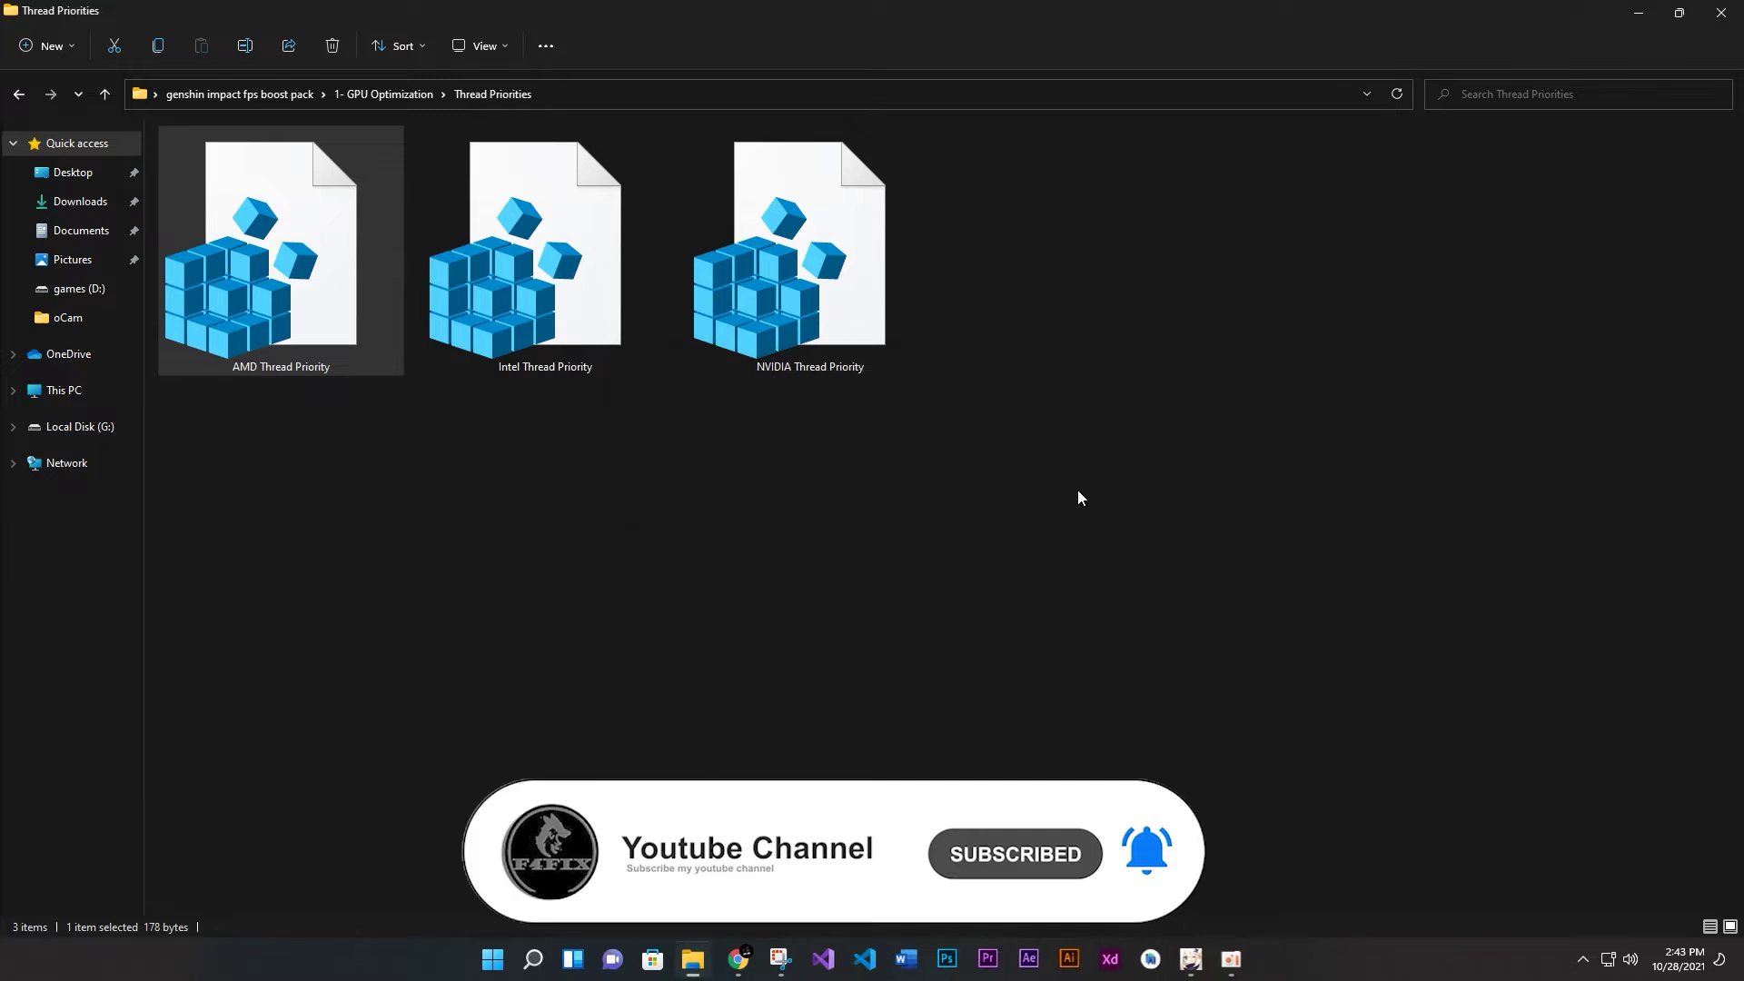
Return to the boost pack's main folder, open "2- CPU Performance" and display its contents as extra large icons
{"action": "key", "text": "alt+Up"}
{"action": "key", "text": "alt+Up"}
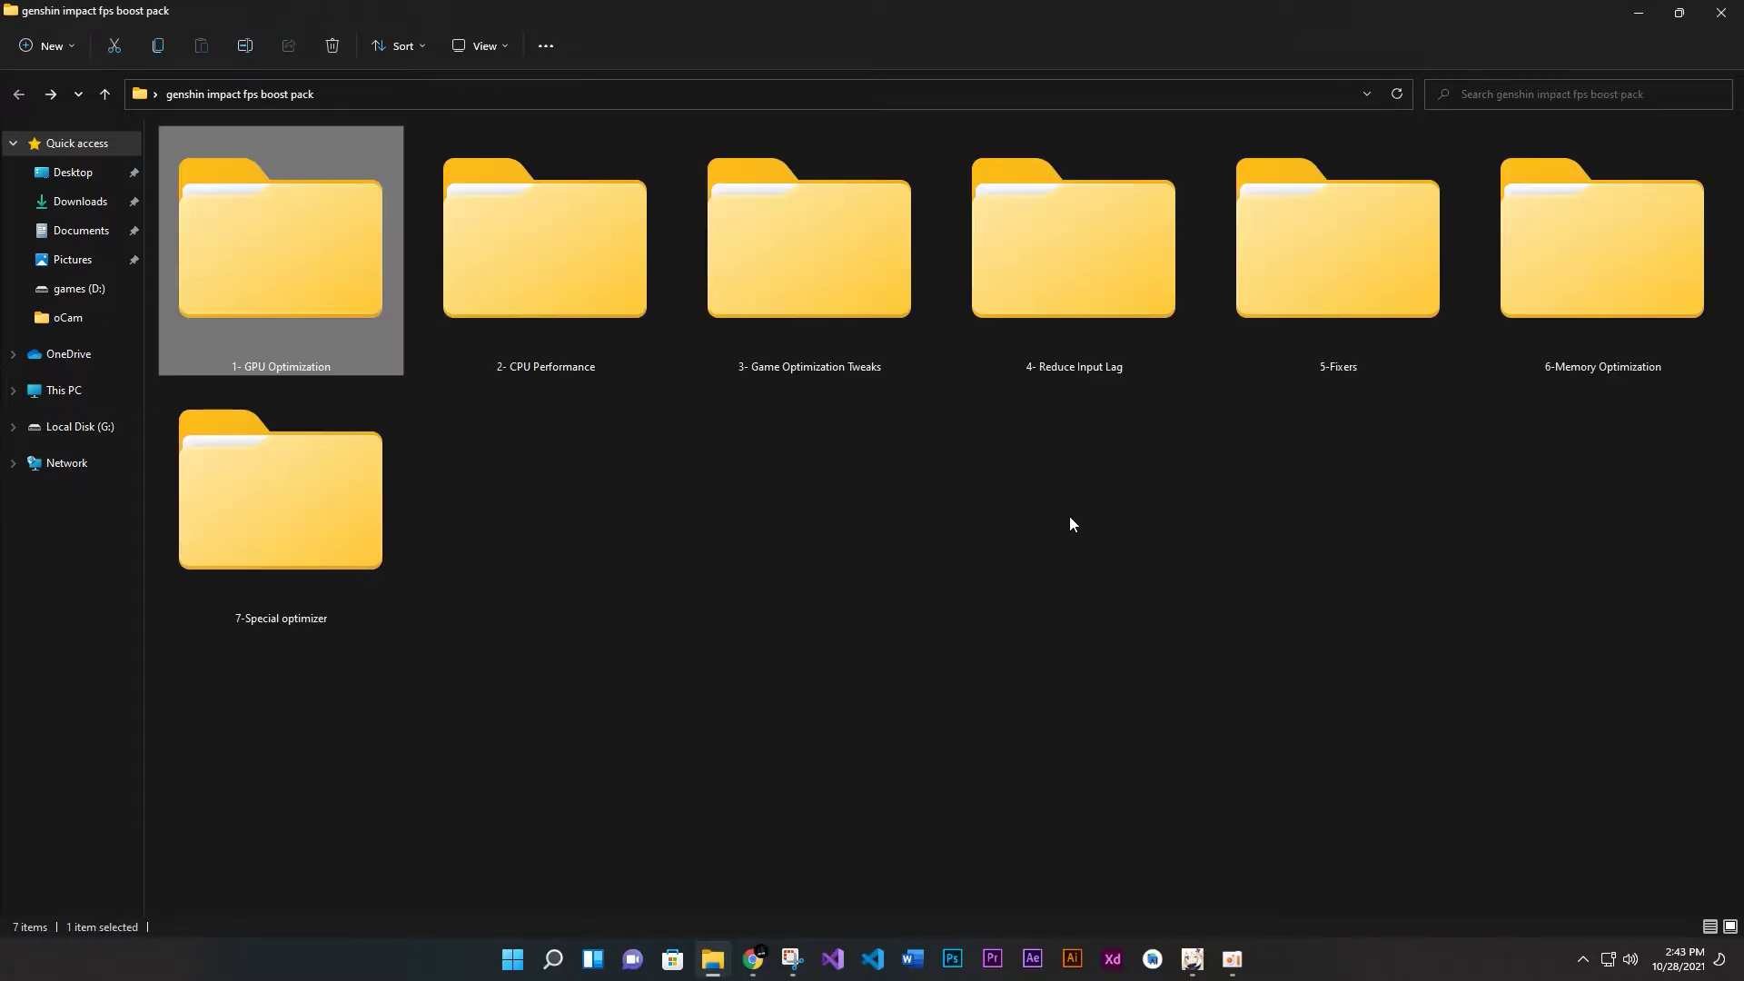
{"action": "double_click", "coordinate": [633, 362]}
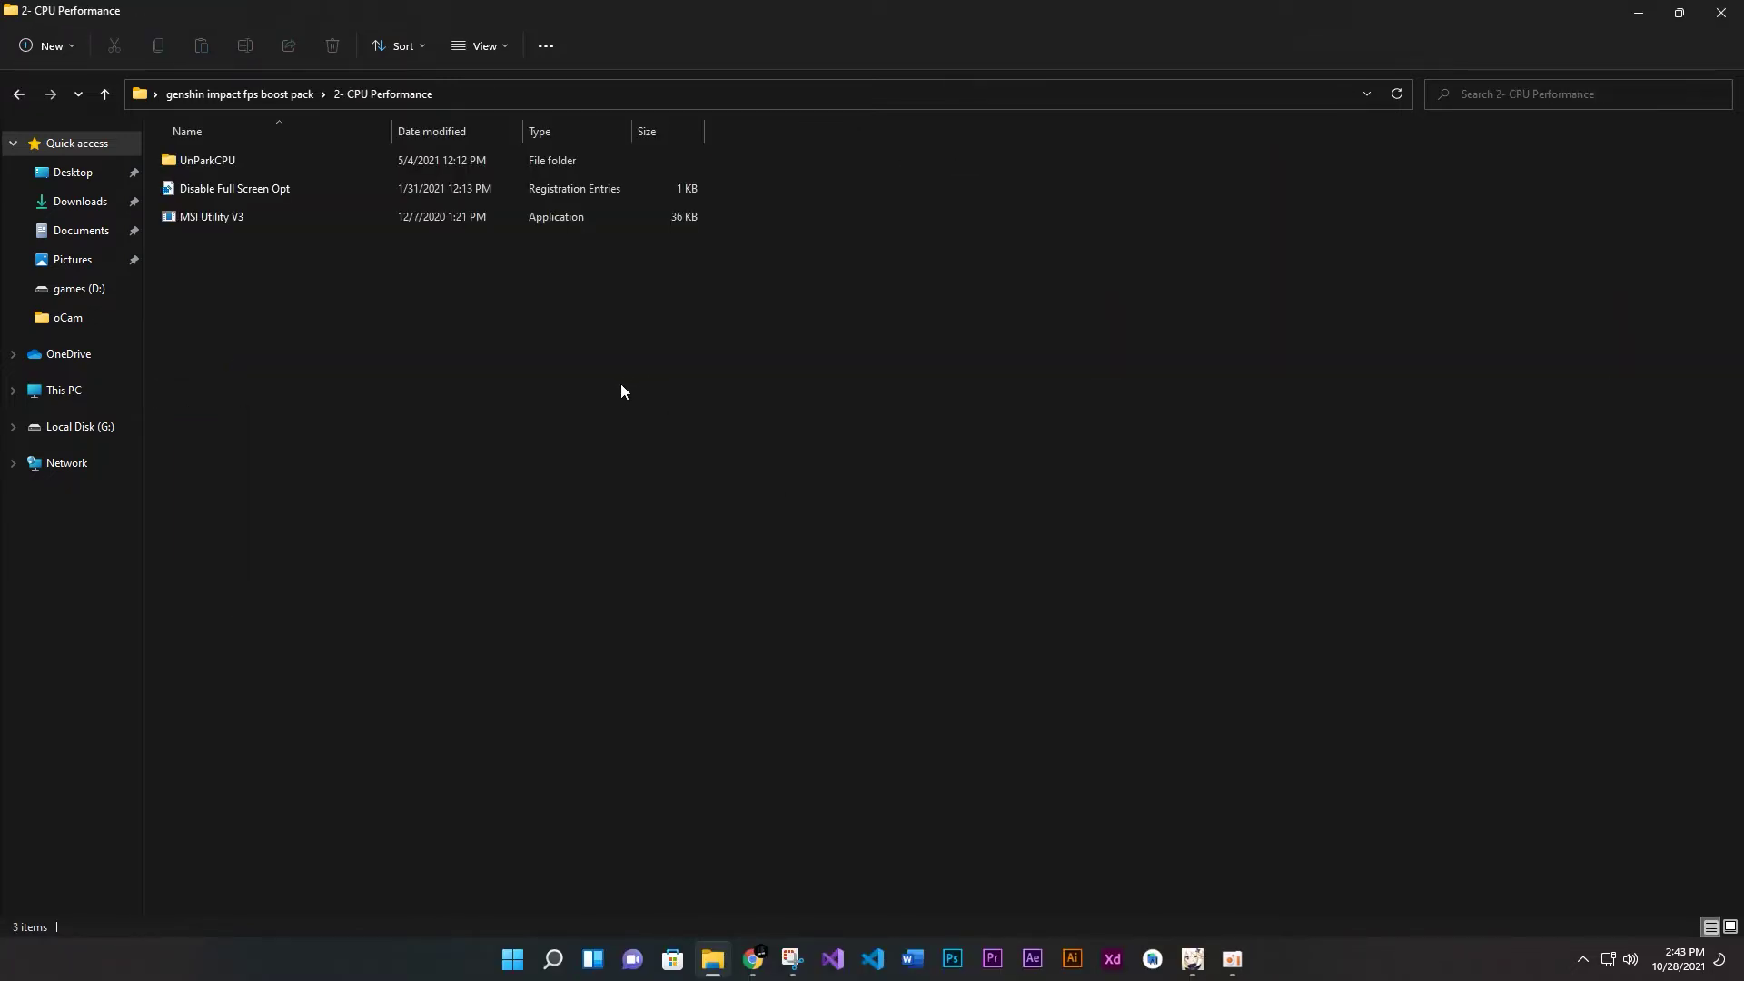
{"action": "left_click", "coordinate": [482, 42]}
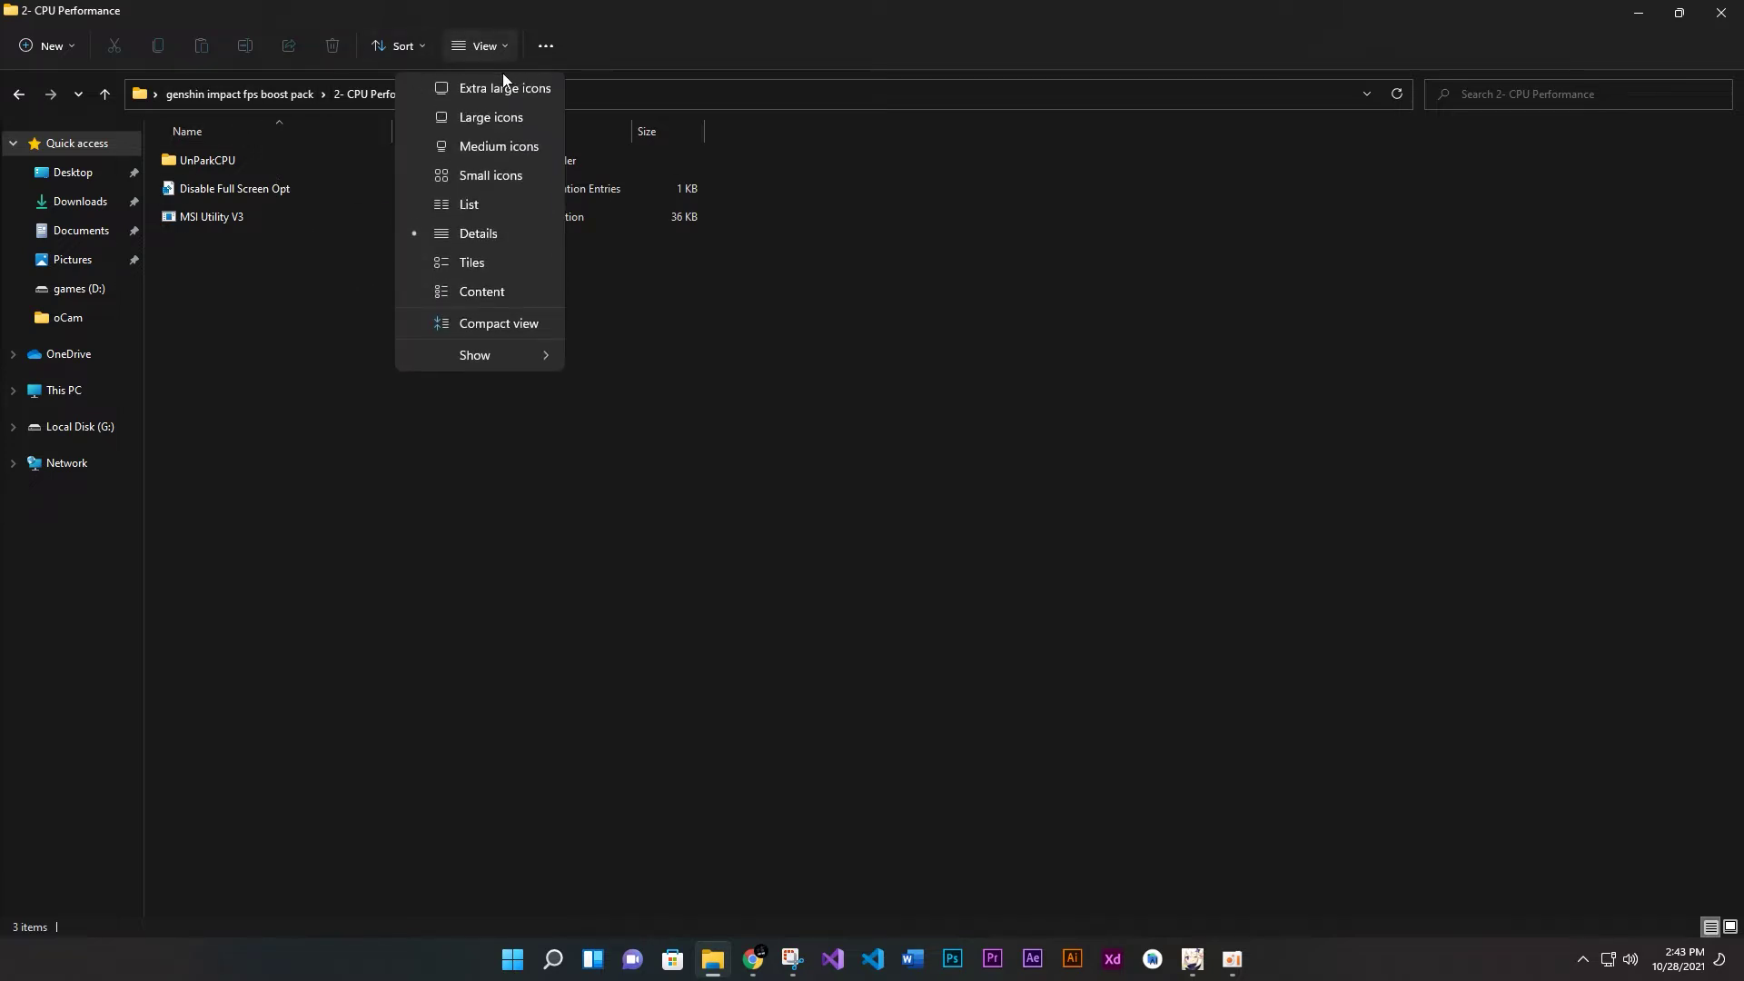
{"action": "left_click", "coordinate": [509, 89]}
{"action": "left_click_drag", "start_coordinate": [1122, 510], "coordinate": [560, 470]}
{"action": "left_click", "coordinate": [712, 558]}
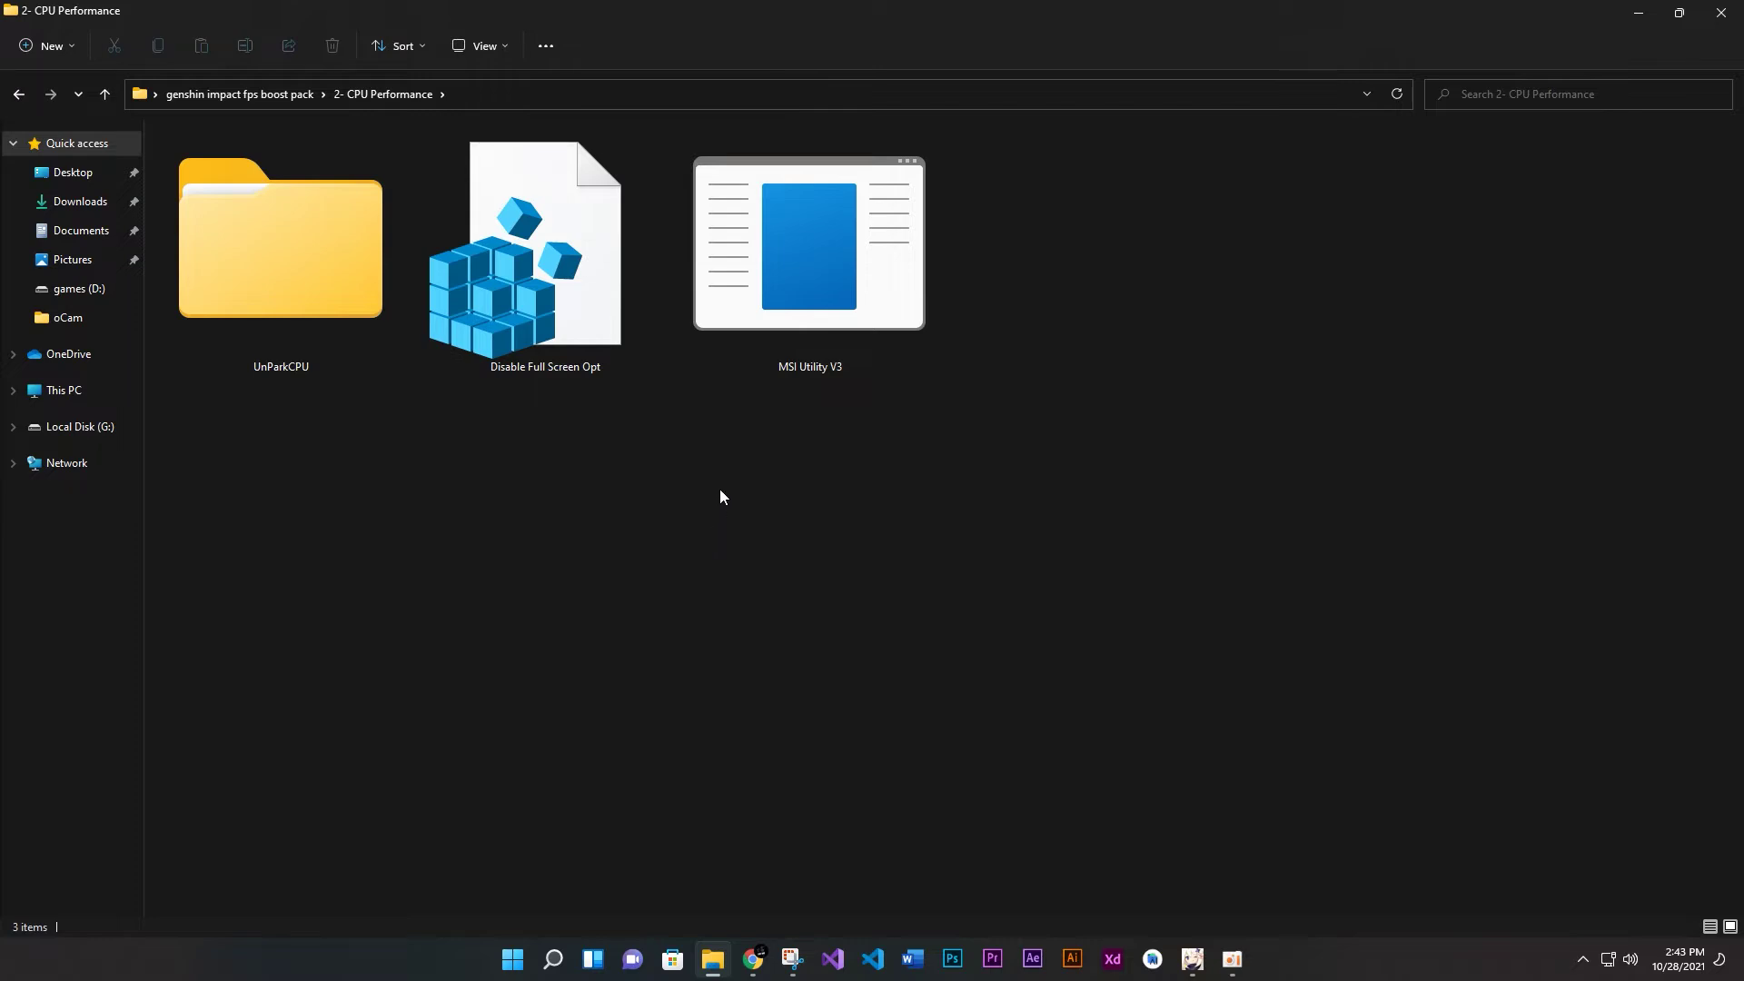
Run MSI Utility V3 as administrator
{"action": "right_click", "coordinate": [815, 350]}
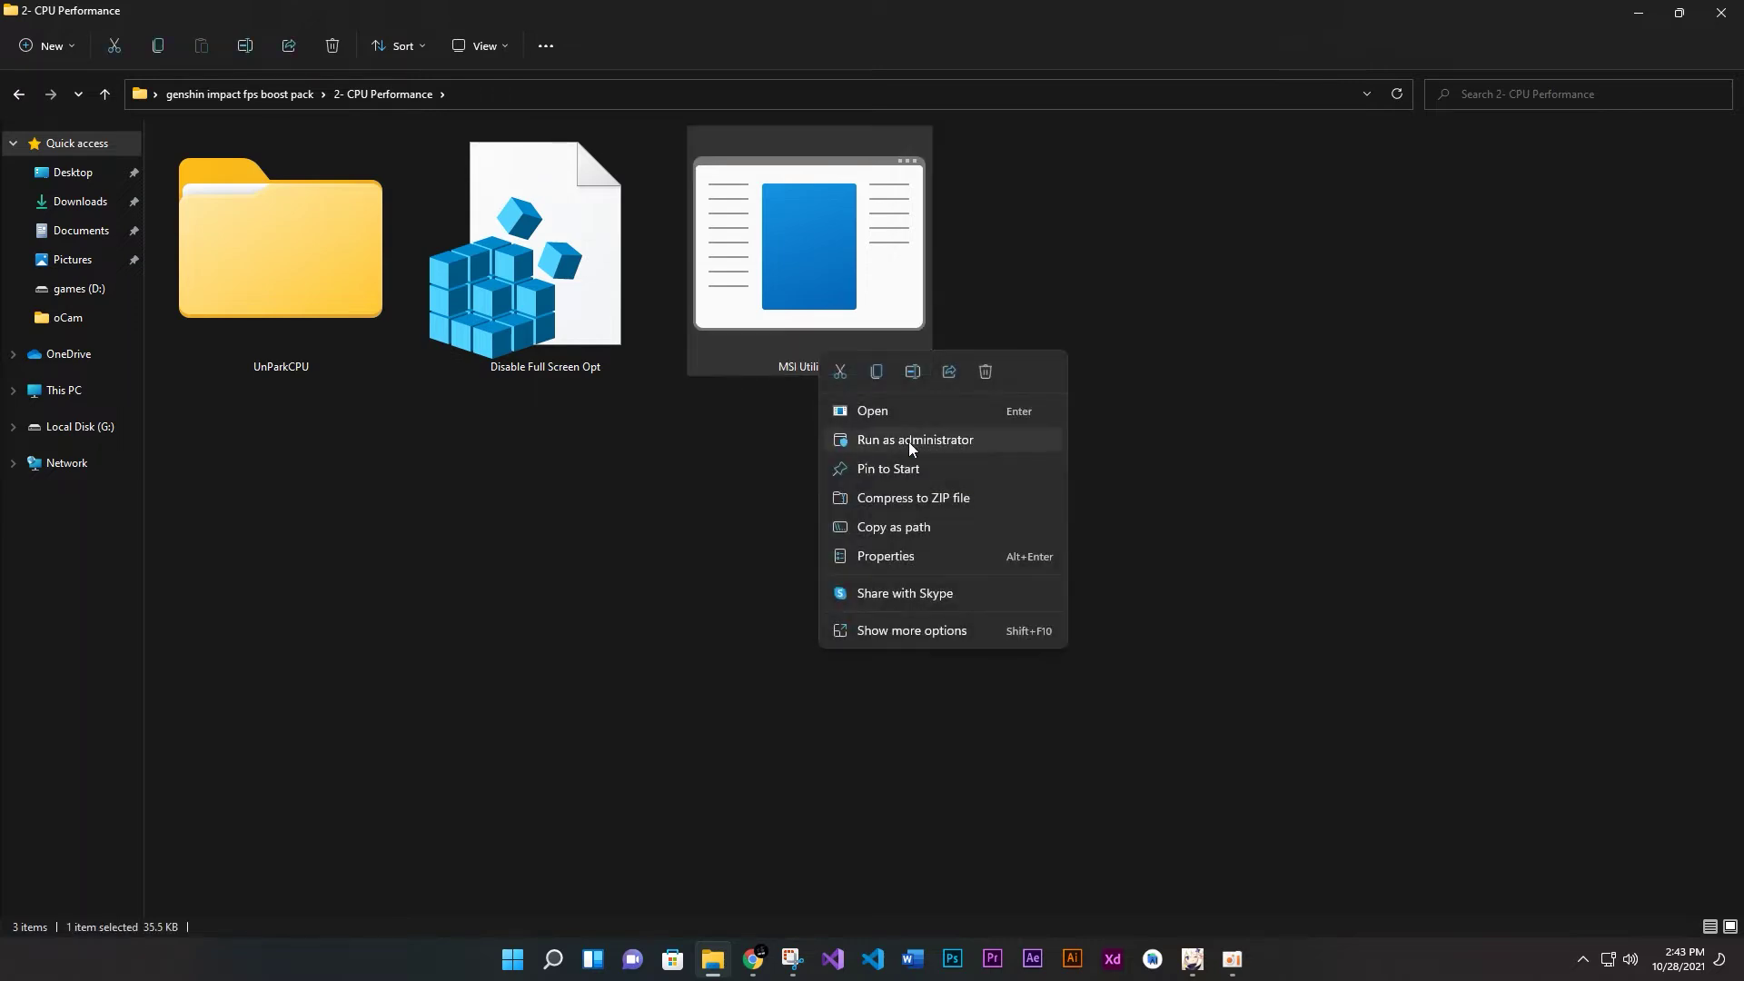
{"action": "left_click", "coordinate": [909, 442]}
{"action": "left_click", "coordinate": [818, 650]}
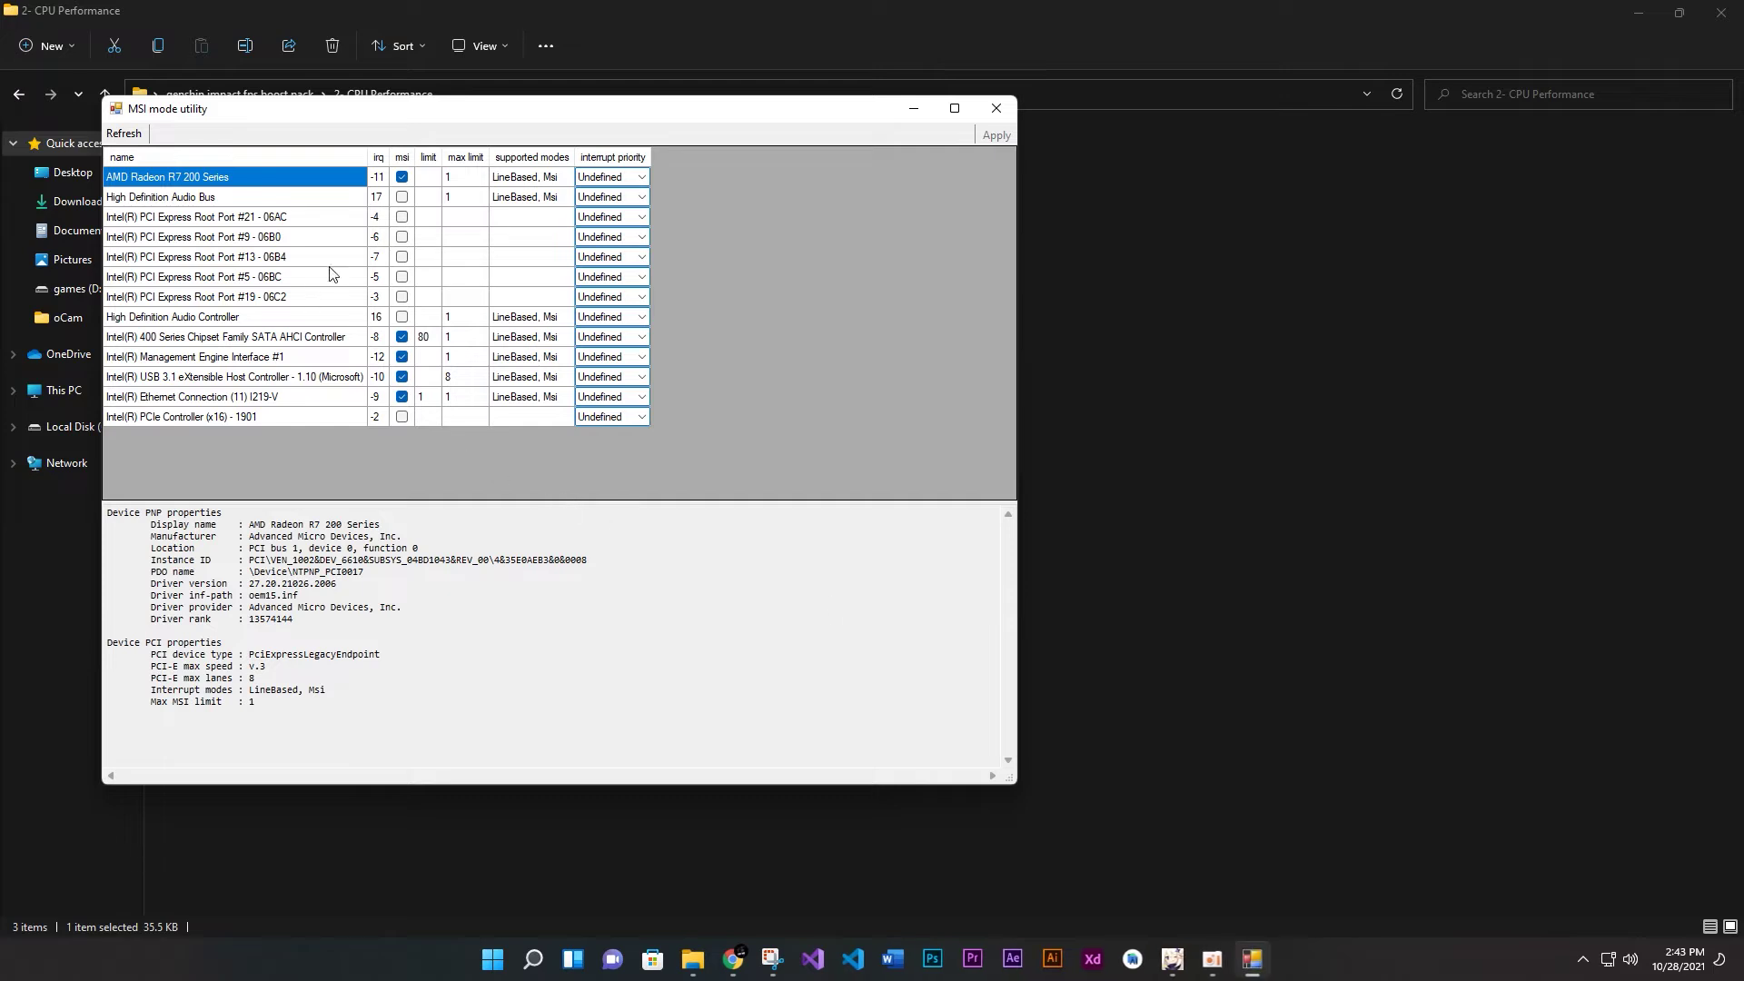
Keep MSI mode enabled for the AMD Radeon R7 200 Series, apply High interrupt priority to it and close the utility
{"action": "left_click", "coordinate": [404, 180]}
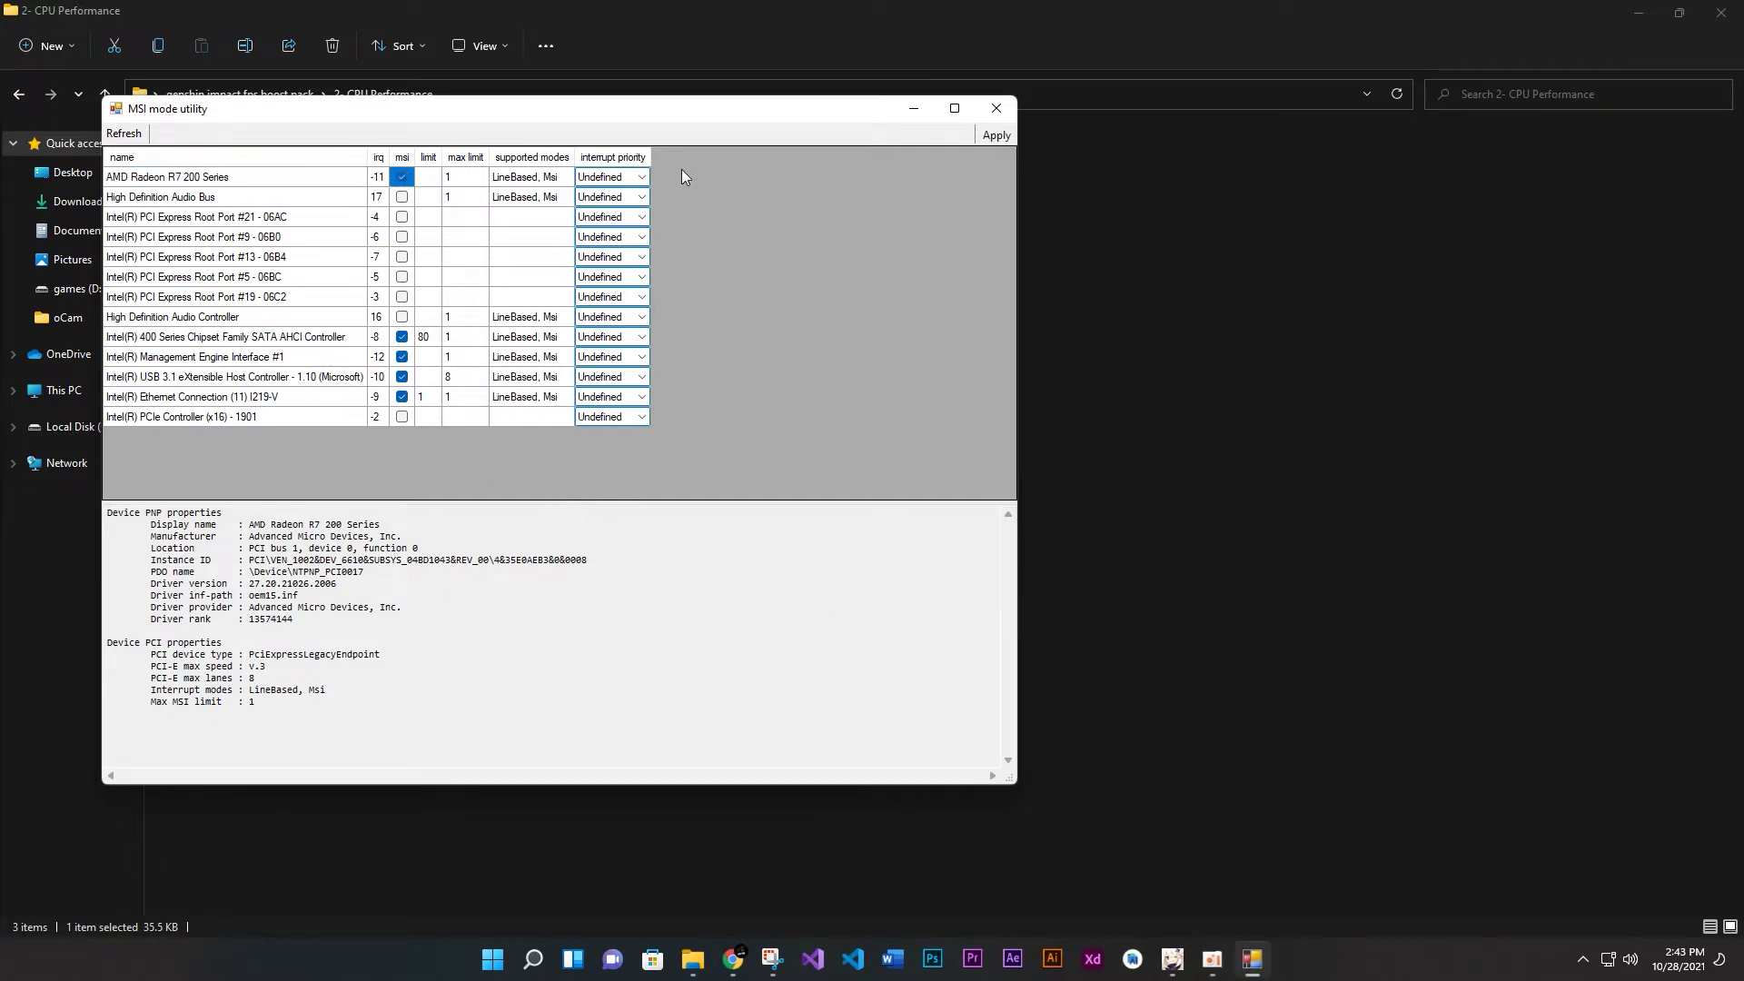
{"action": "left_click", "coordinate": [639, 179]}
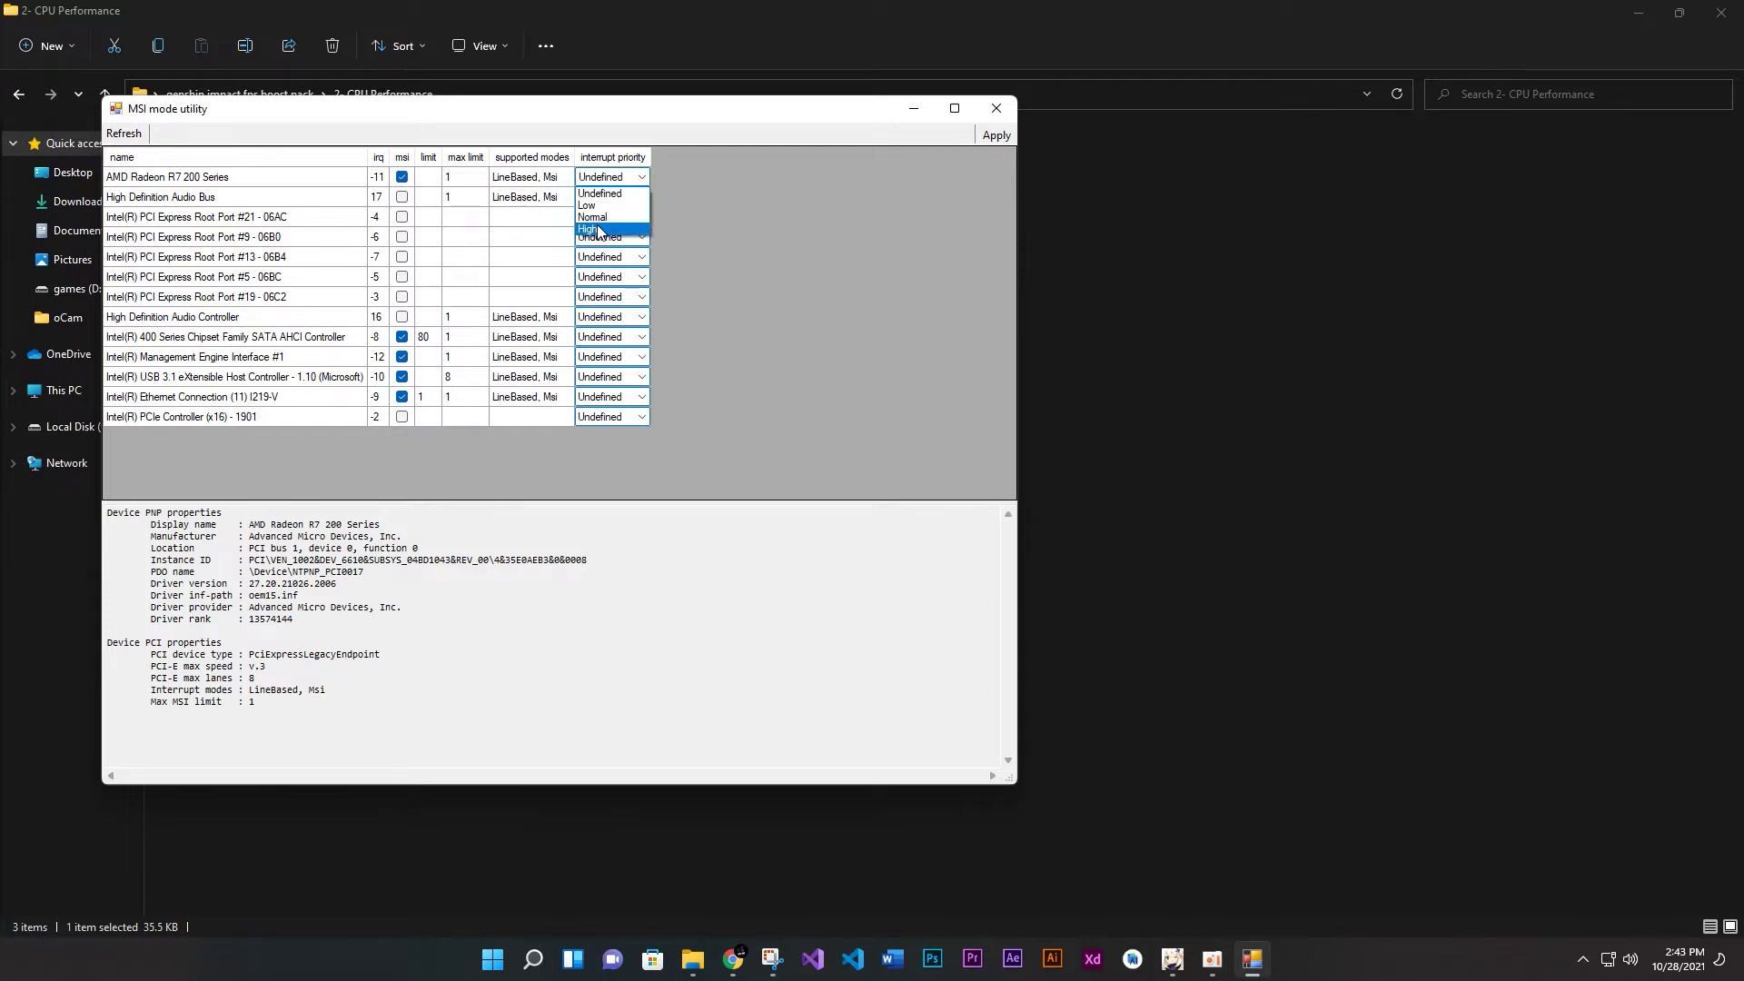
{"action": "left_click", "coordinate": [616, 230]}
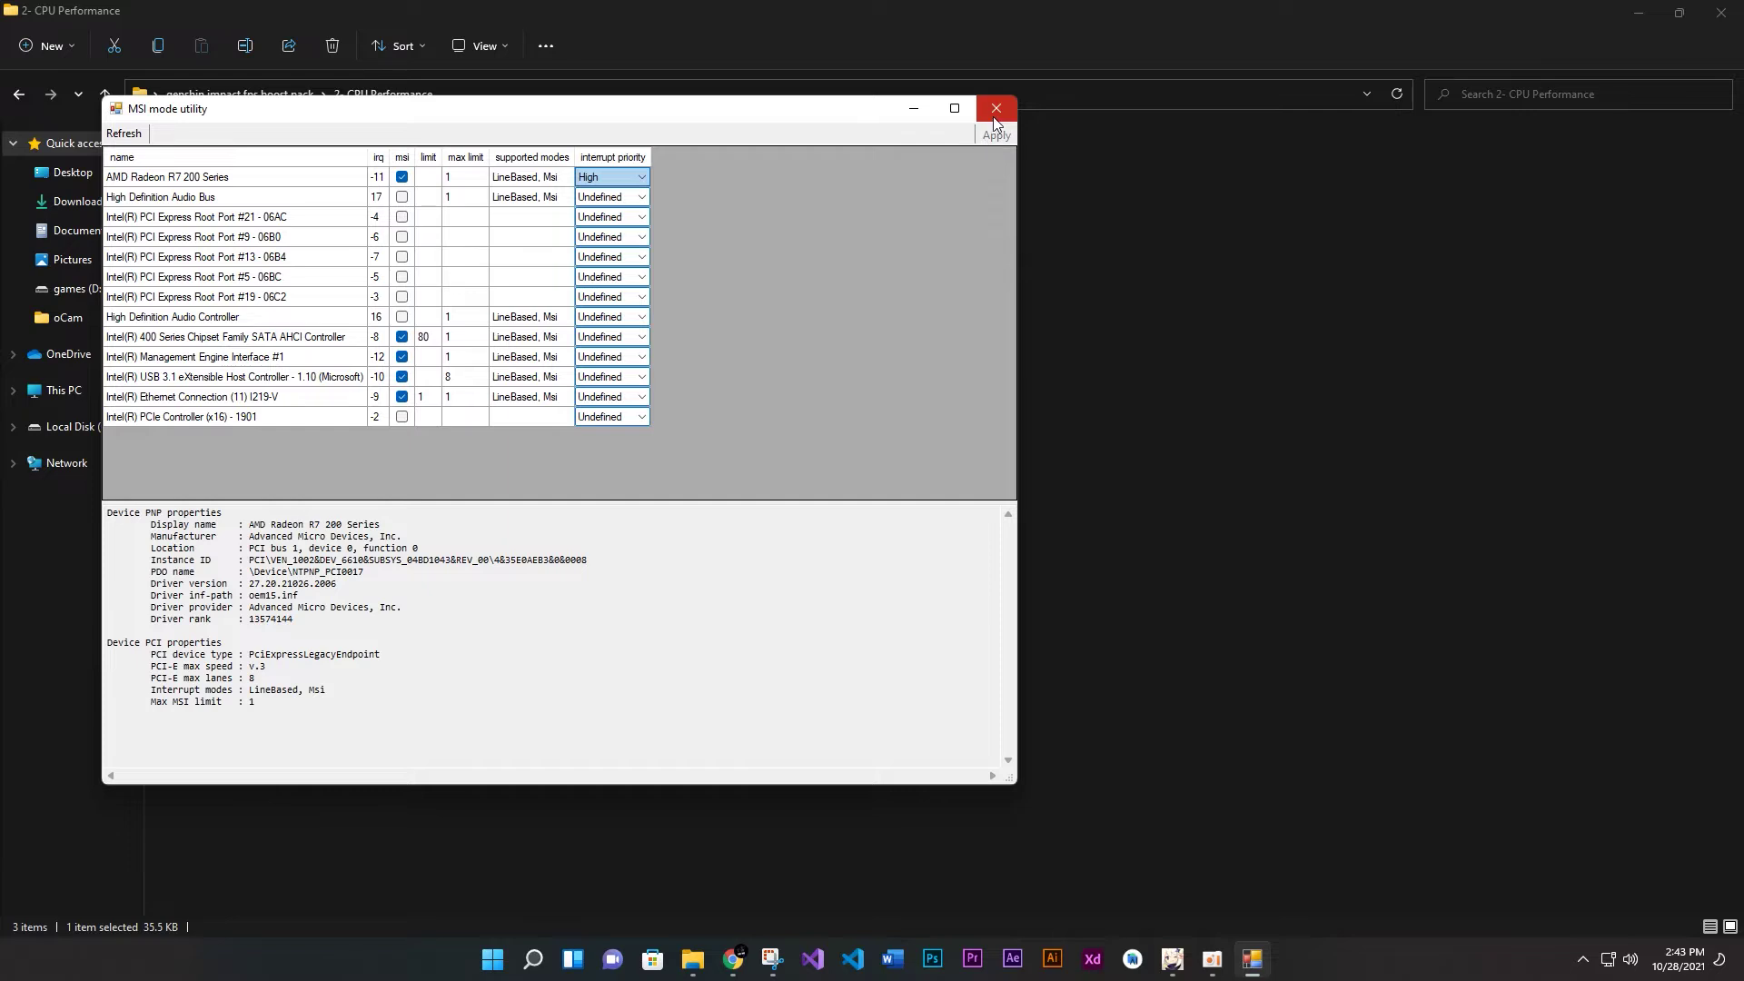
{"action": "left_click", "coordinate": [996, 108]}
Merge the Disable Full Screen Opt file into the registry and accept the confirmation dialogs
{"action": "right_click", "coordinate": [489, 292]}
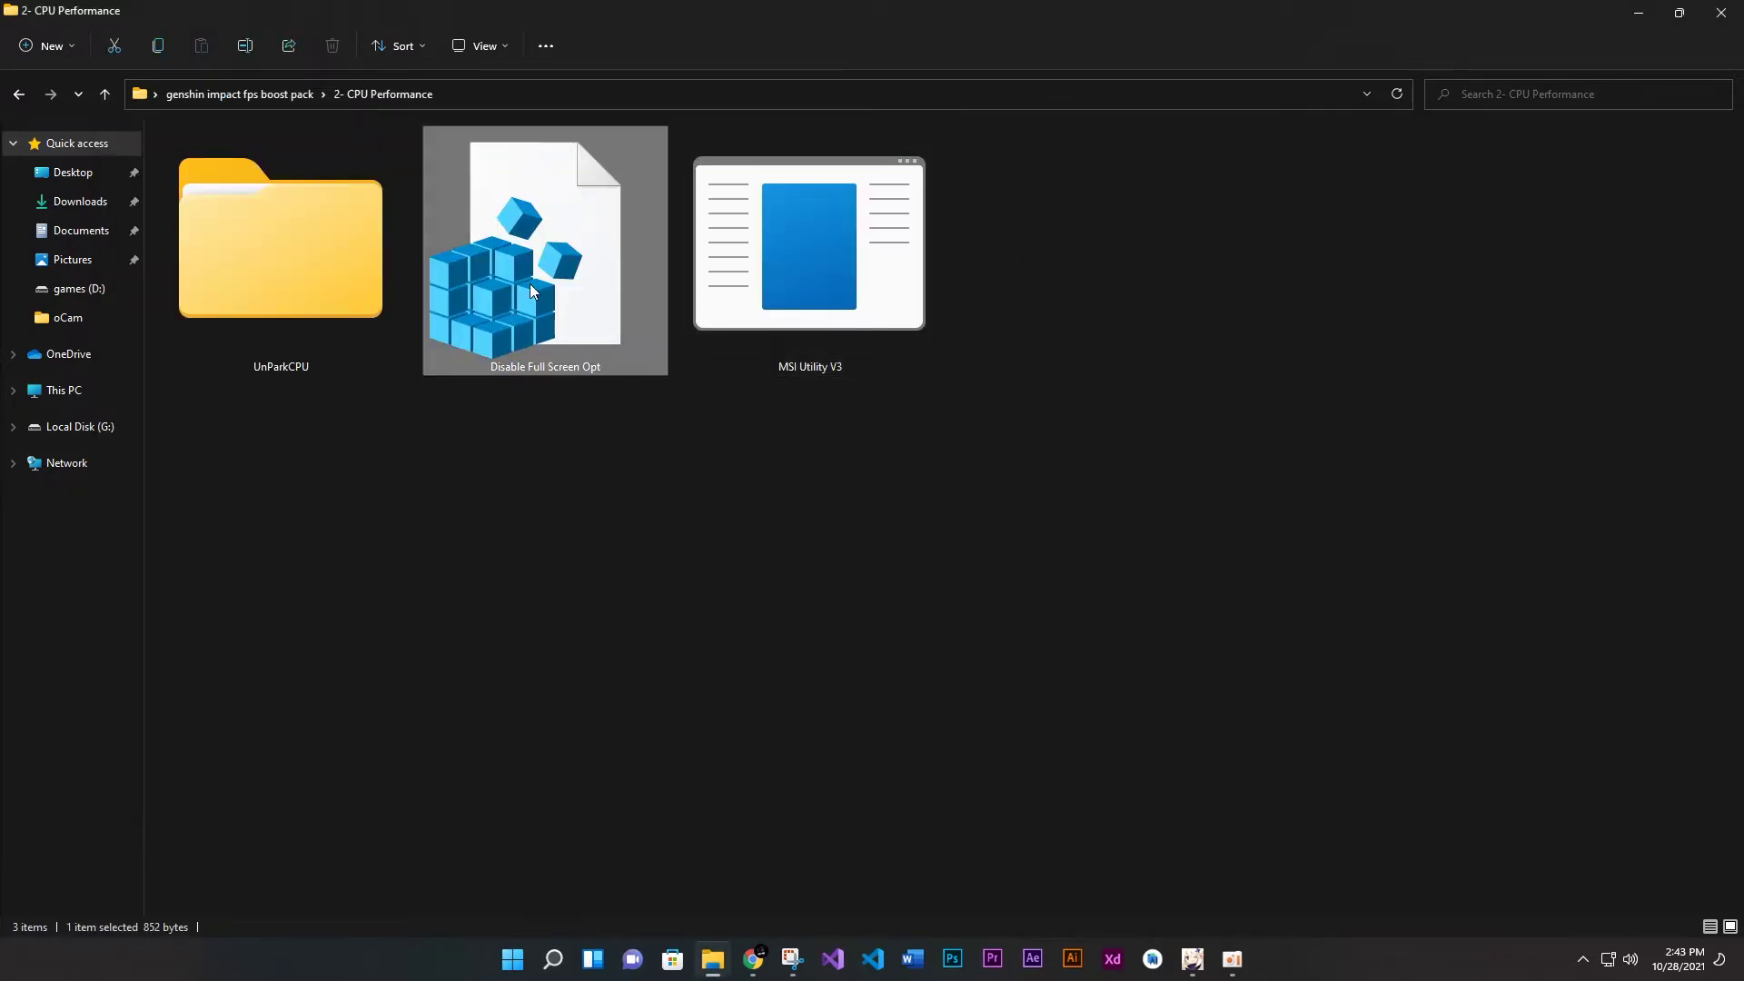
{"action": "left_click", "coordinate": [591, 345]}
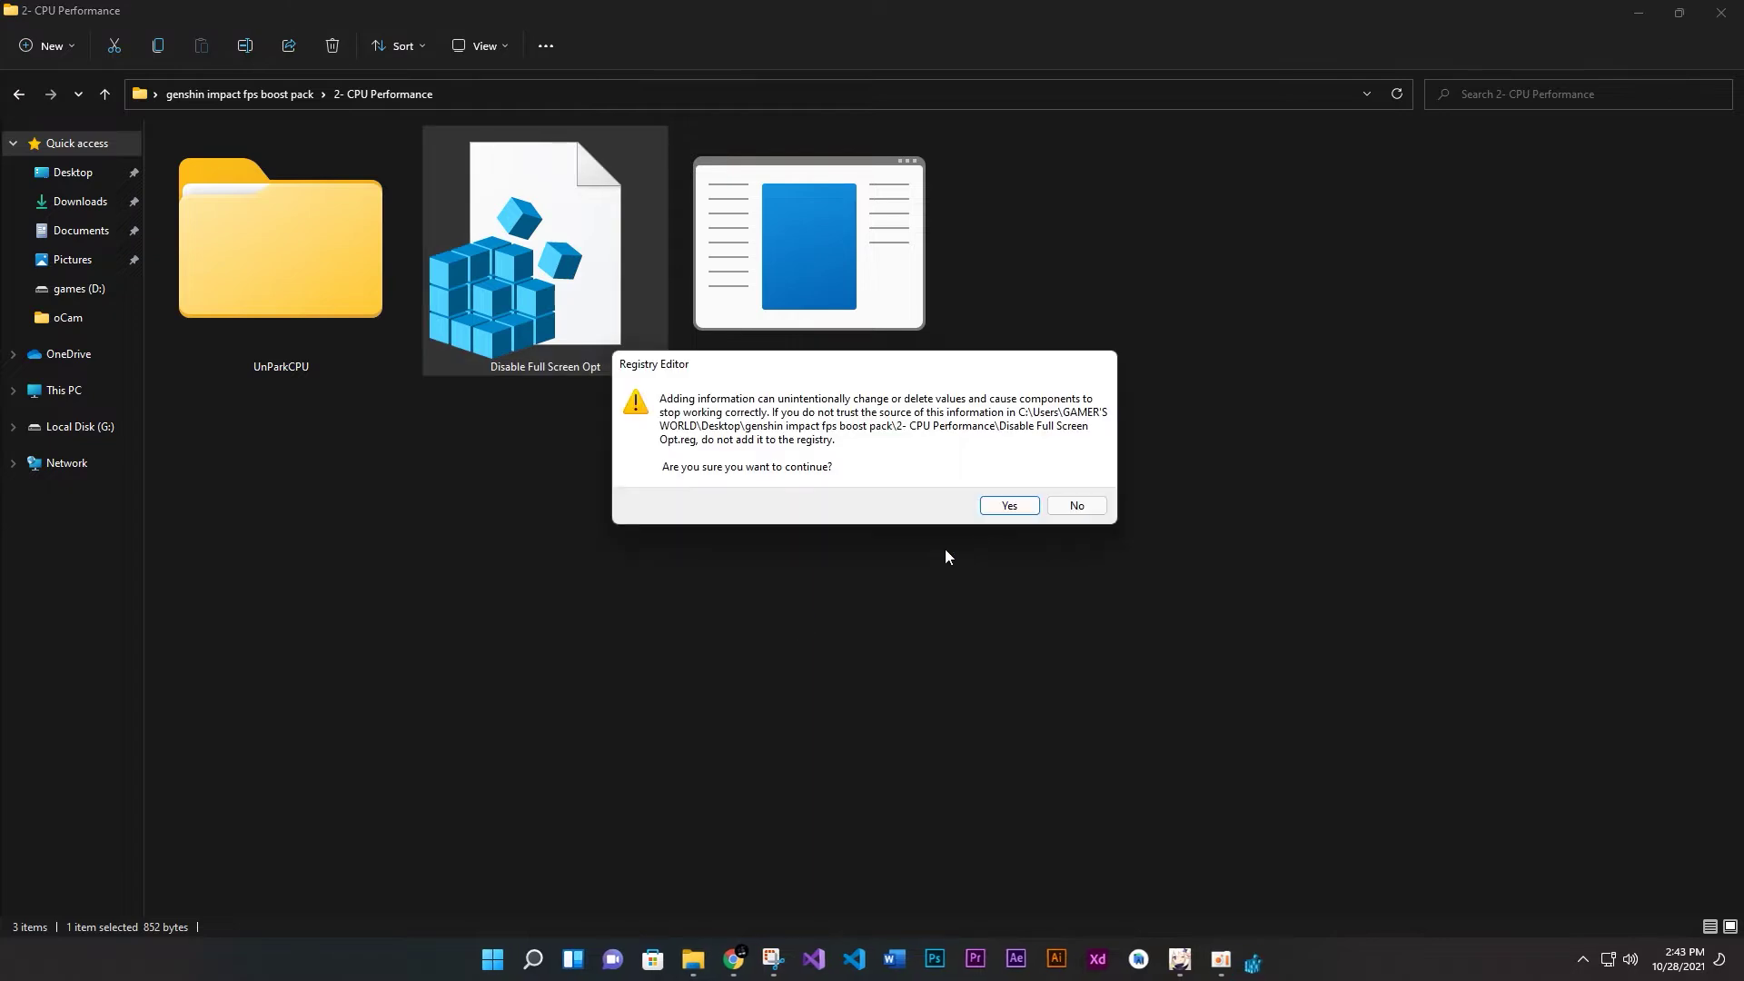
{"action": "left_click", "coordinate": [1002, 506]}
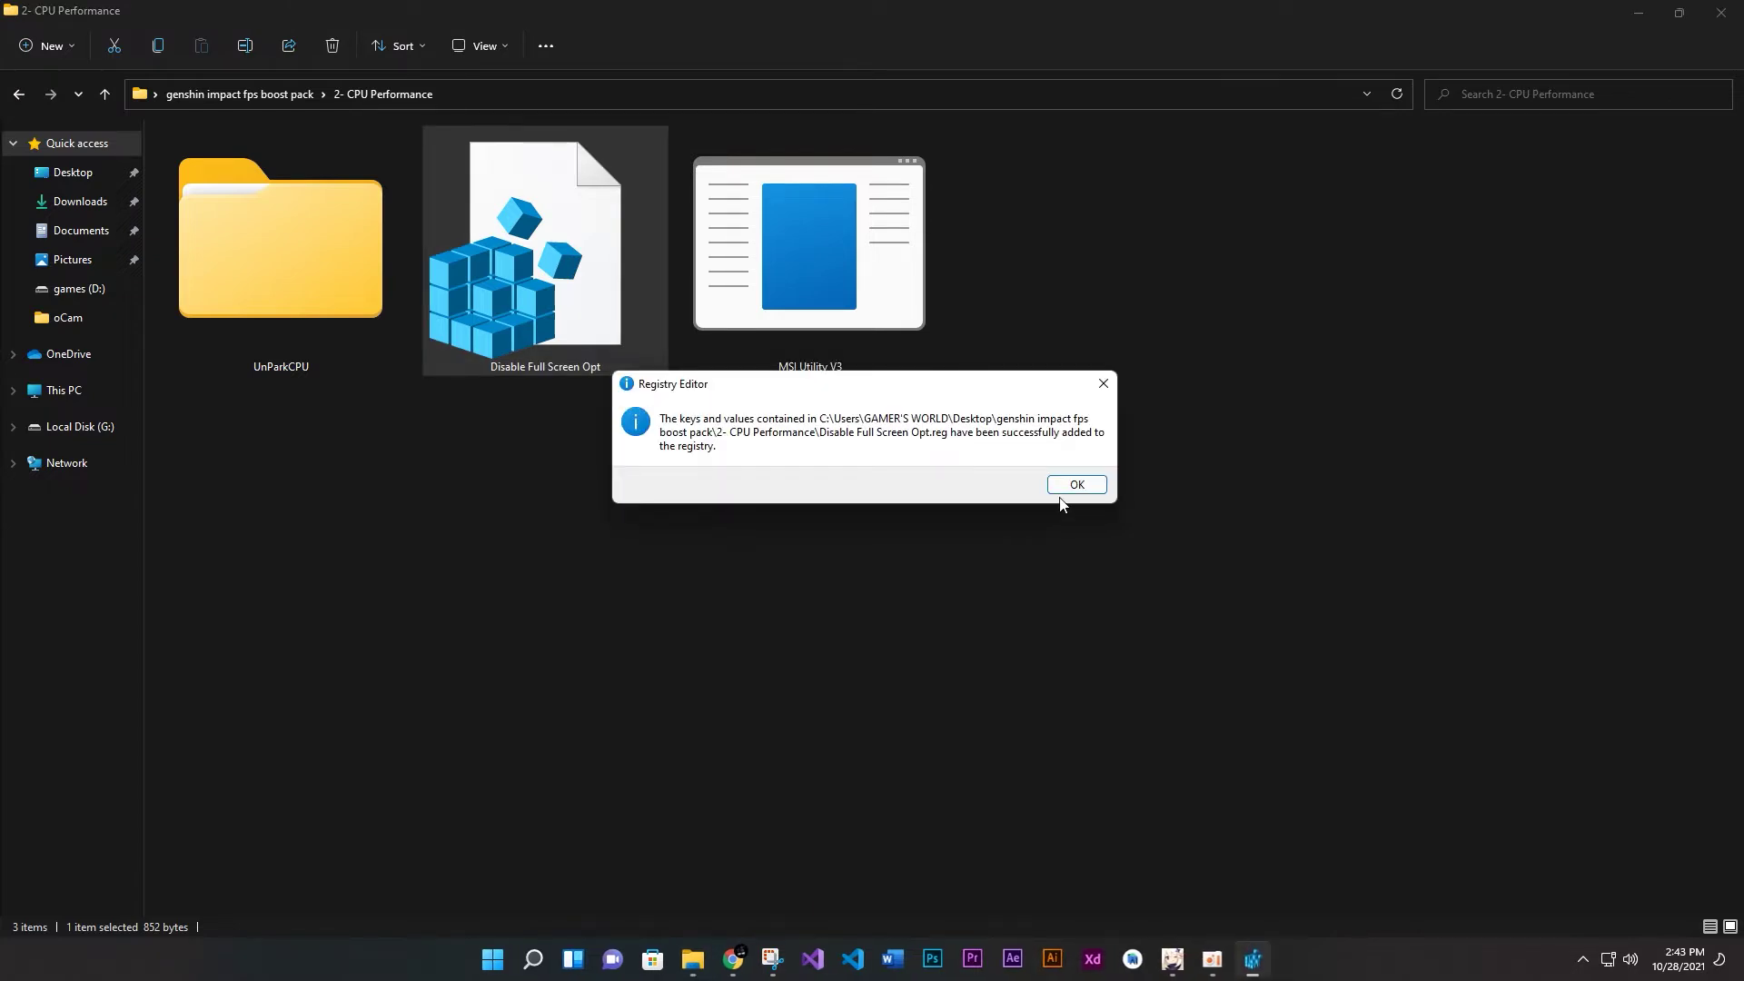
{"action": "left_click", "coordinate": [1073, 486]}
Open the UnParkCPU folder and display its files as extra large icons
{"action": "double_click", "coordinate": [249, 313]}
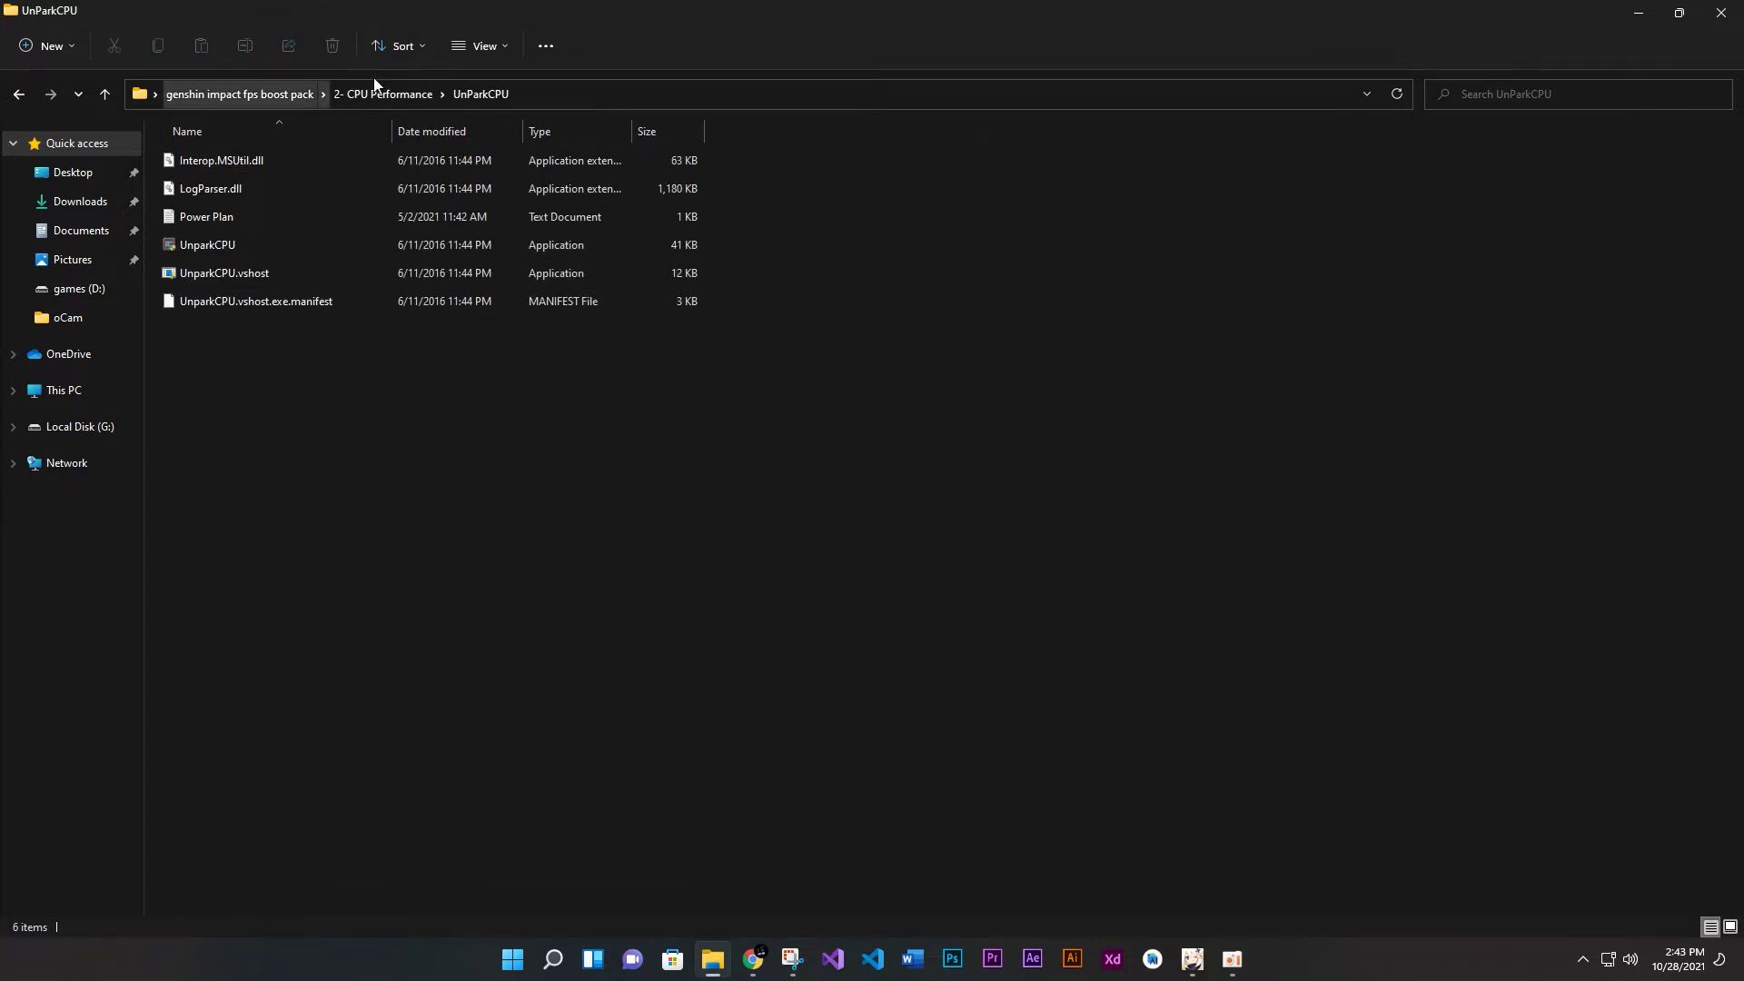
{"action": "left_click", "coordinate": [504, 47]}
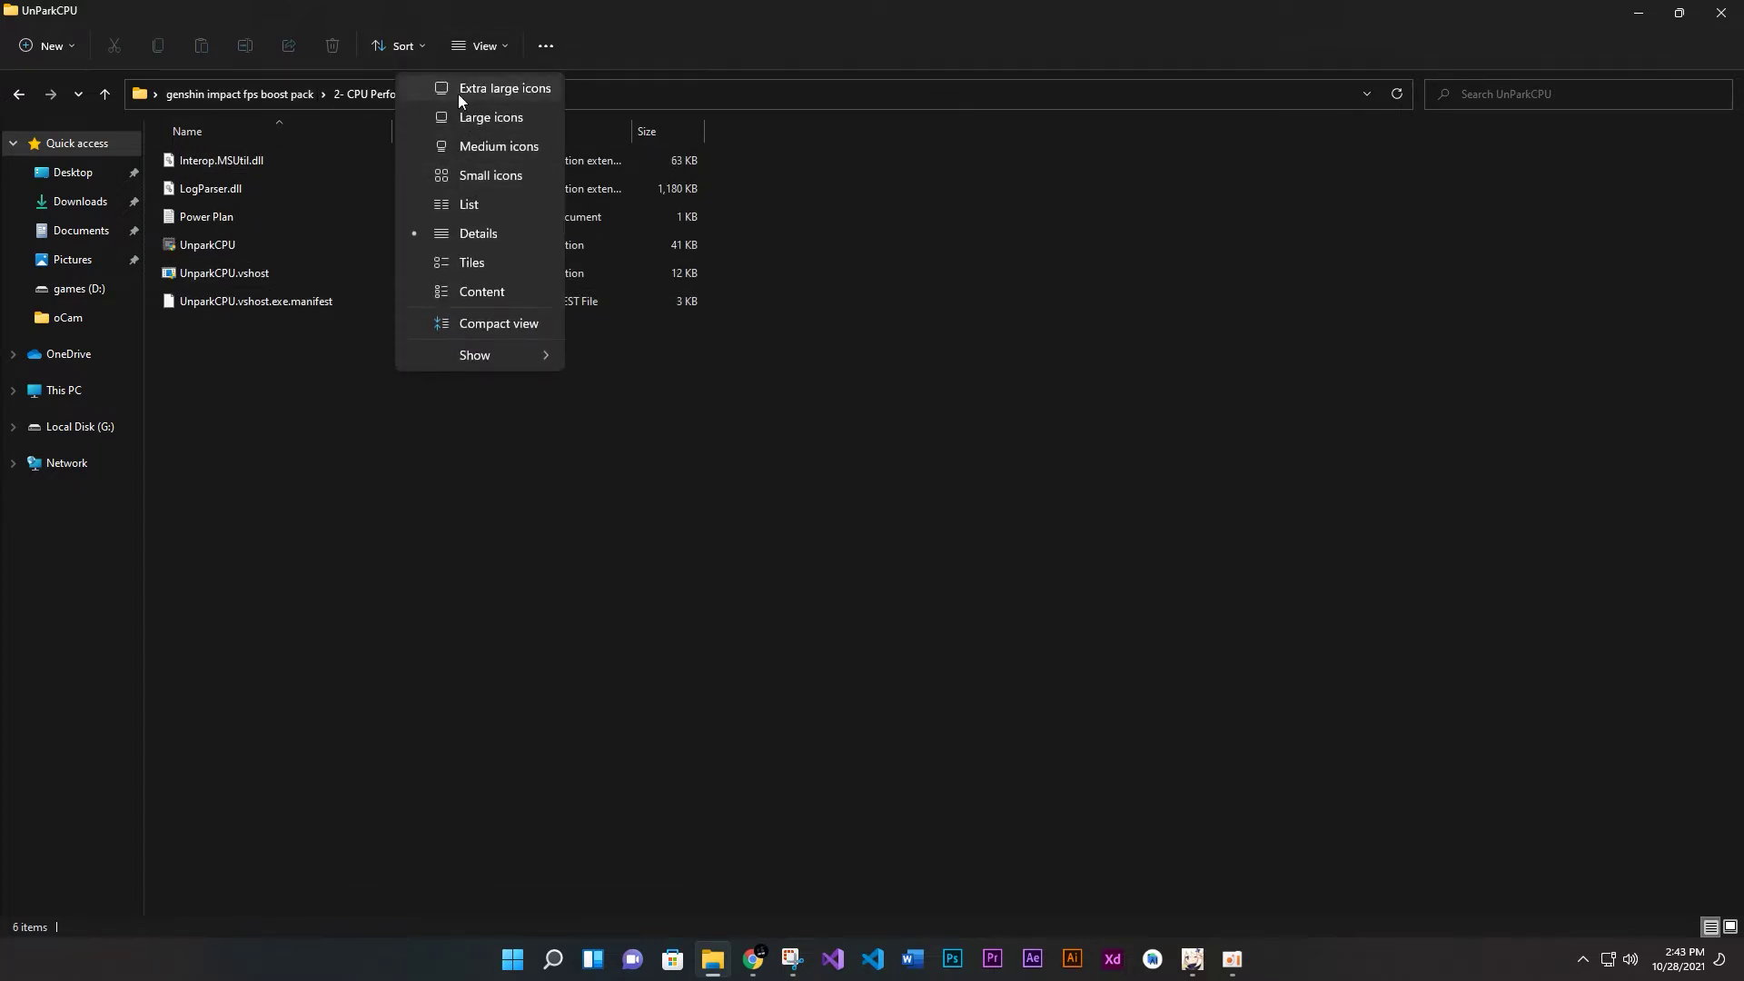
{"action": "left_click", "coordinate": [460, 87]}
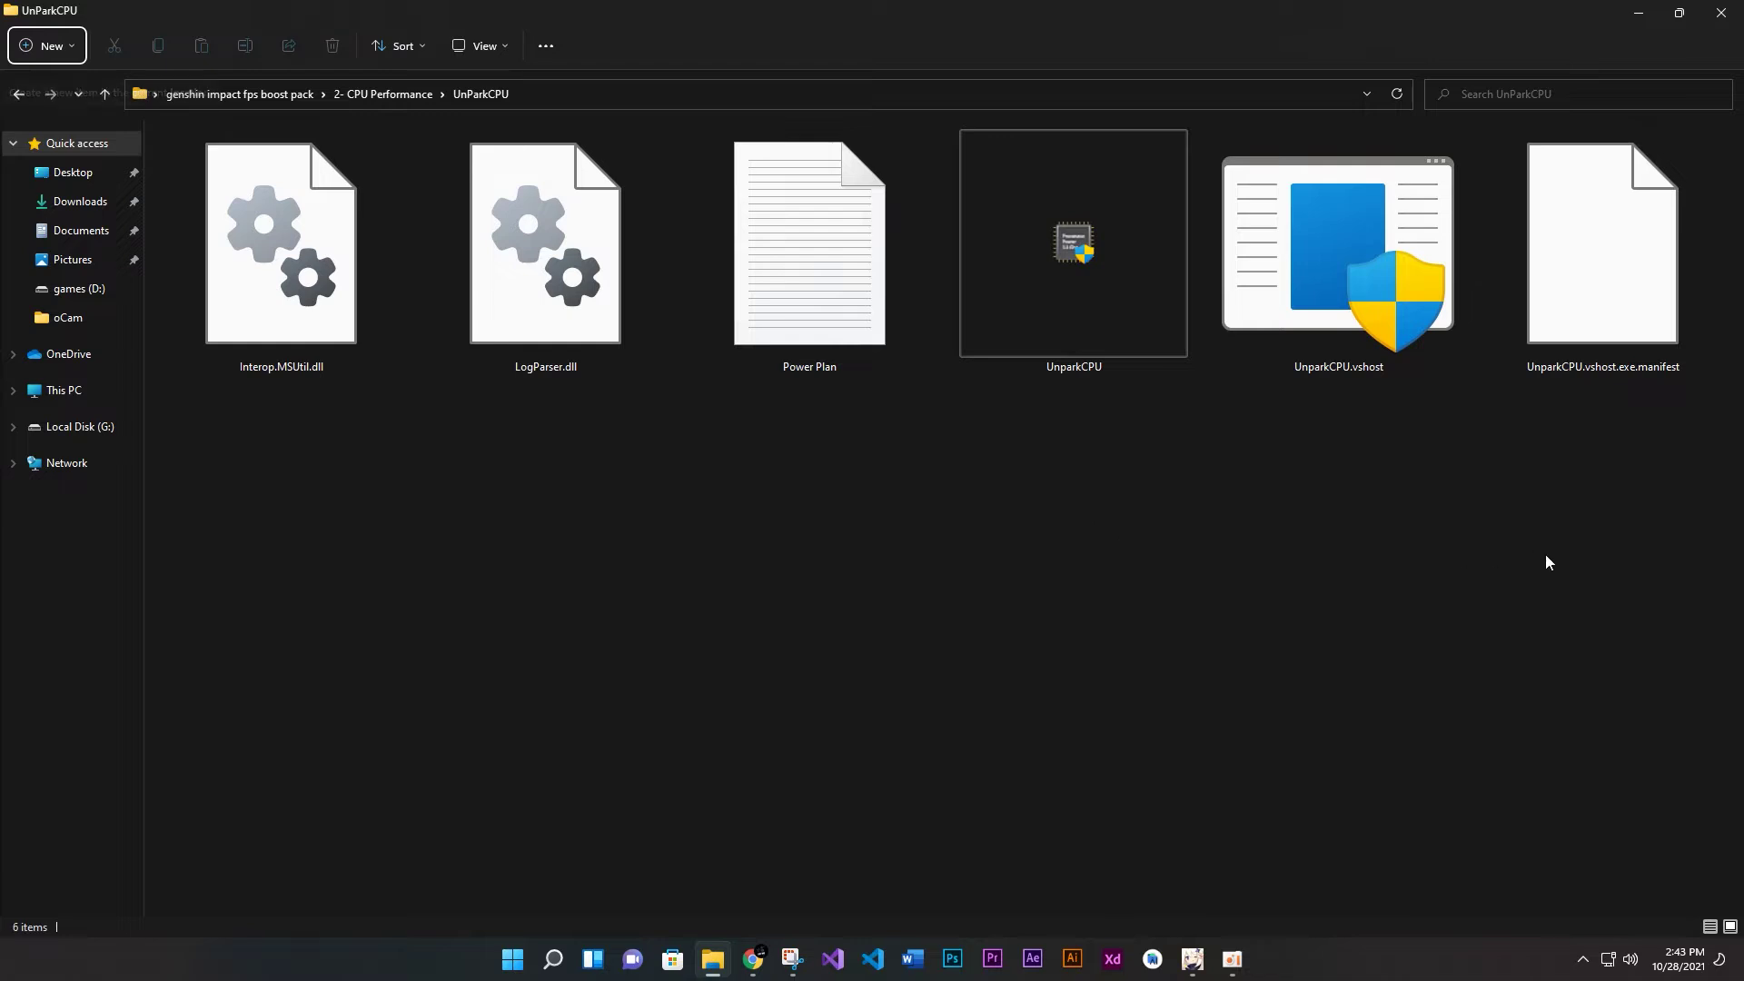
{"action": "left_click_drag", "start_coordinate": [1555, 558], "coordinate": [470, 336]}
{"action": "left_click_drag", "start_coordinate": [1587, 574], "coordinate": [360, 335]}
{"action": "left_click", "coordinate": [1057, 604]}
Launch UnparkCPU, move its window toward the middle of the screen and check the status of the parked CPUs
{"action": "left_click", "coordinate": [1084, 354]}
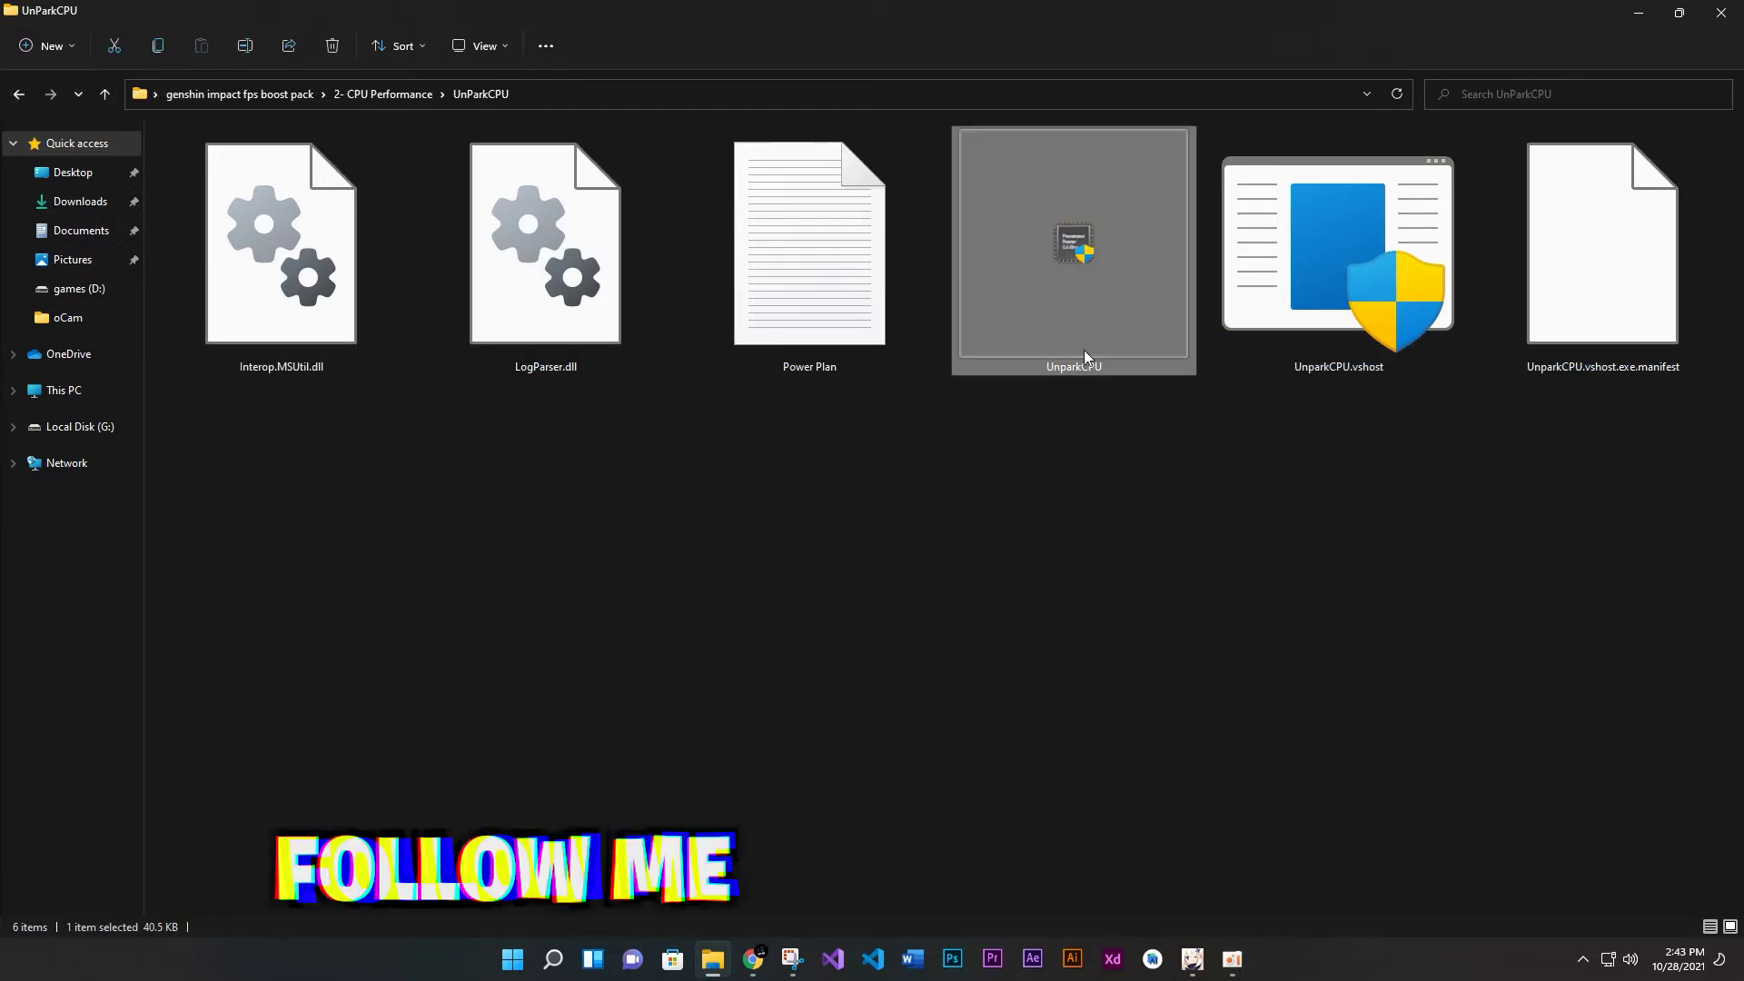
{"action": "key", "text": "Return"}
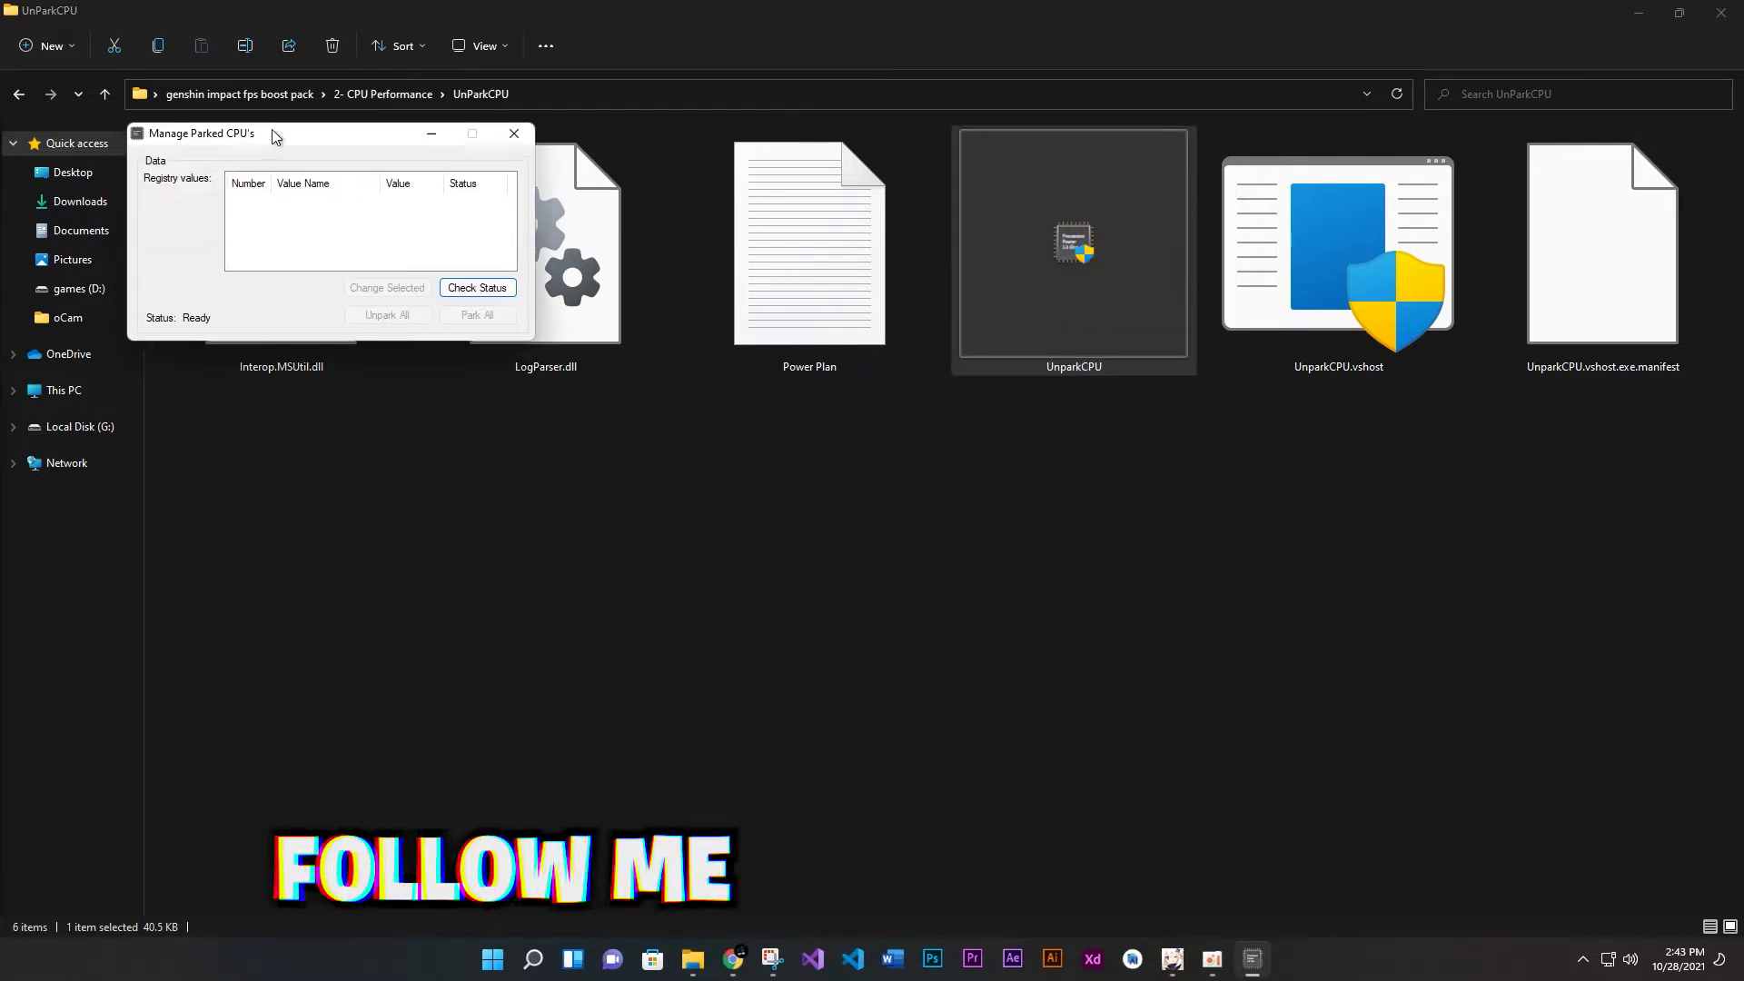
{"action": "left_click_drag", "start_coordinate": [271, 129], "coordinate": [737, 277]}
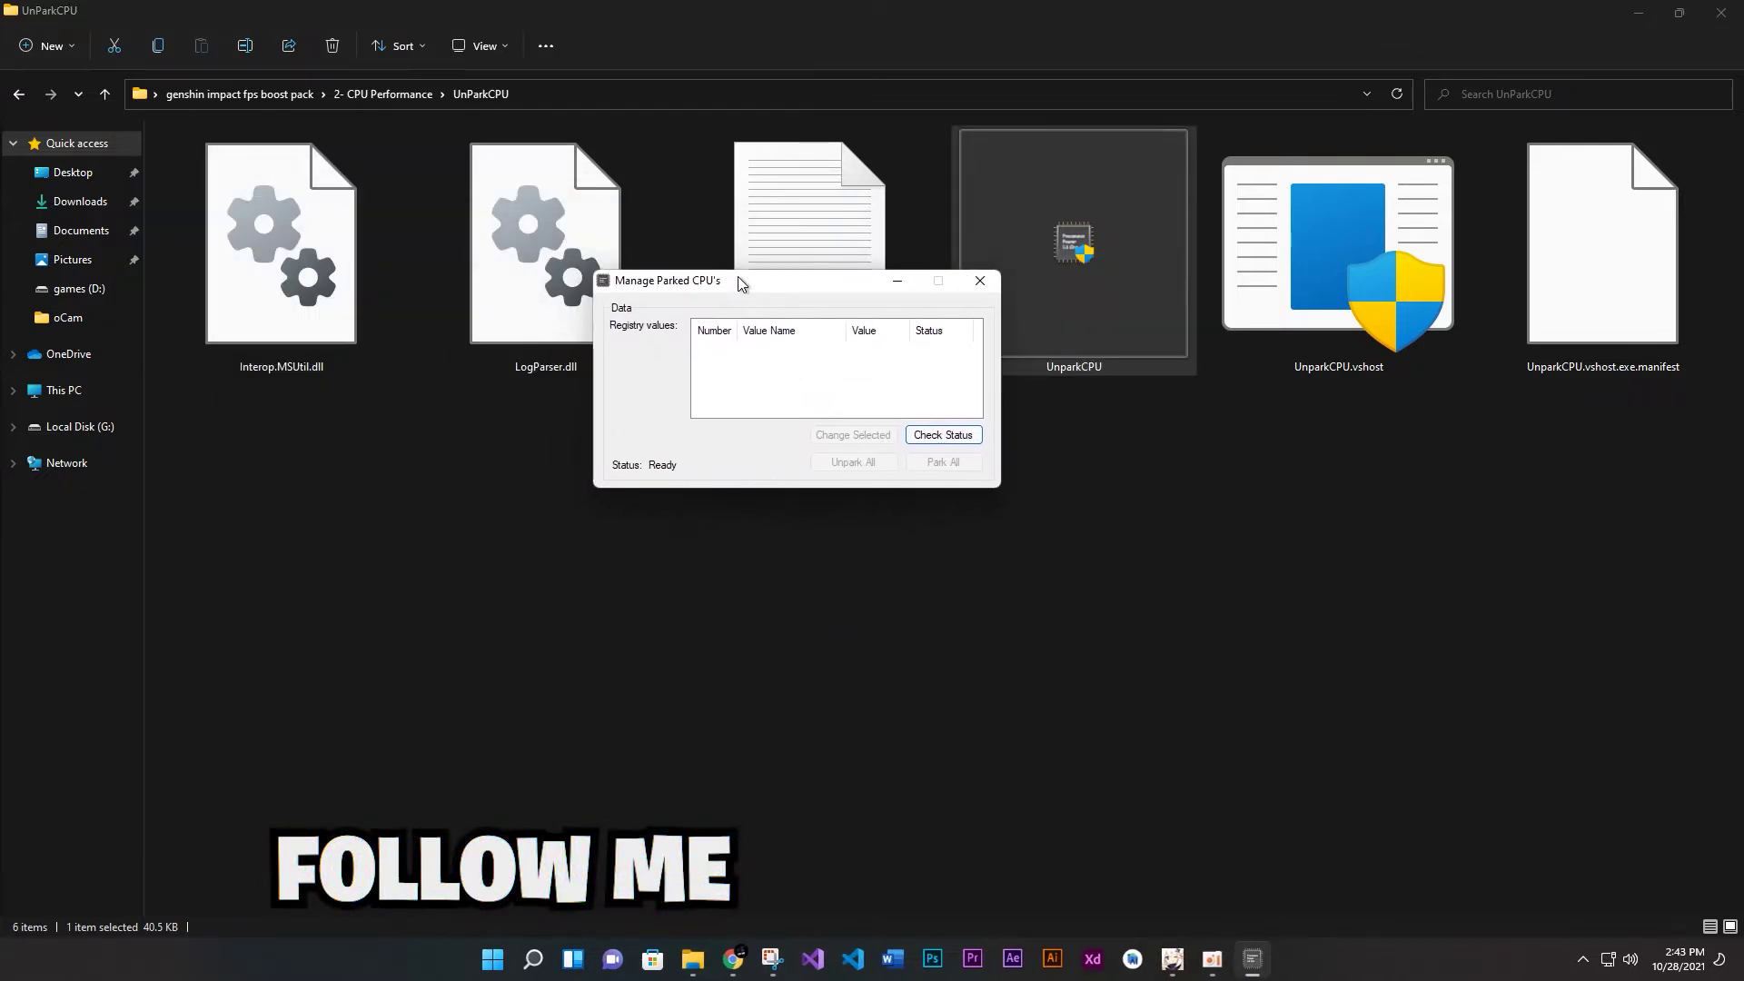
{"action": "left_click", "coordinate": [934, 445]}
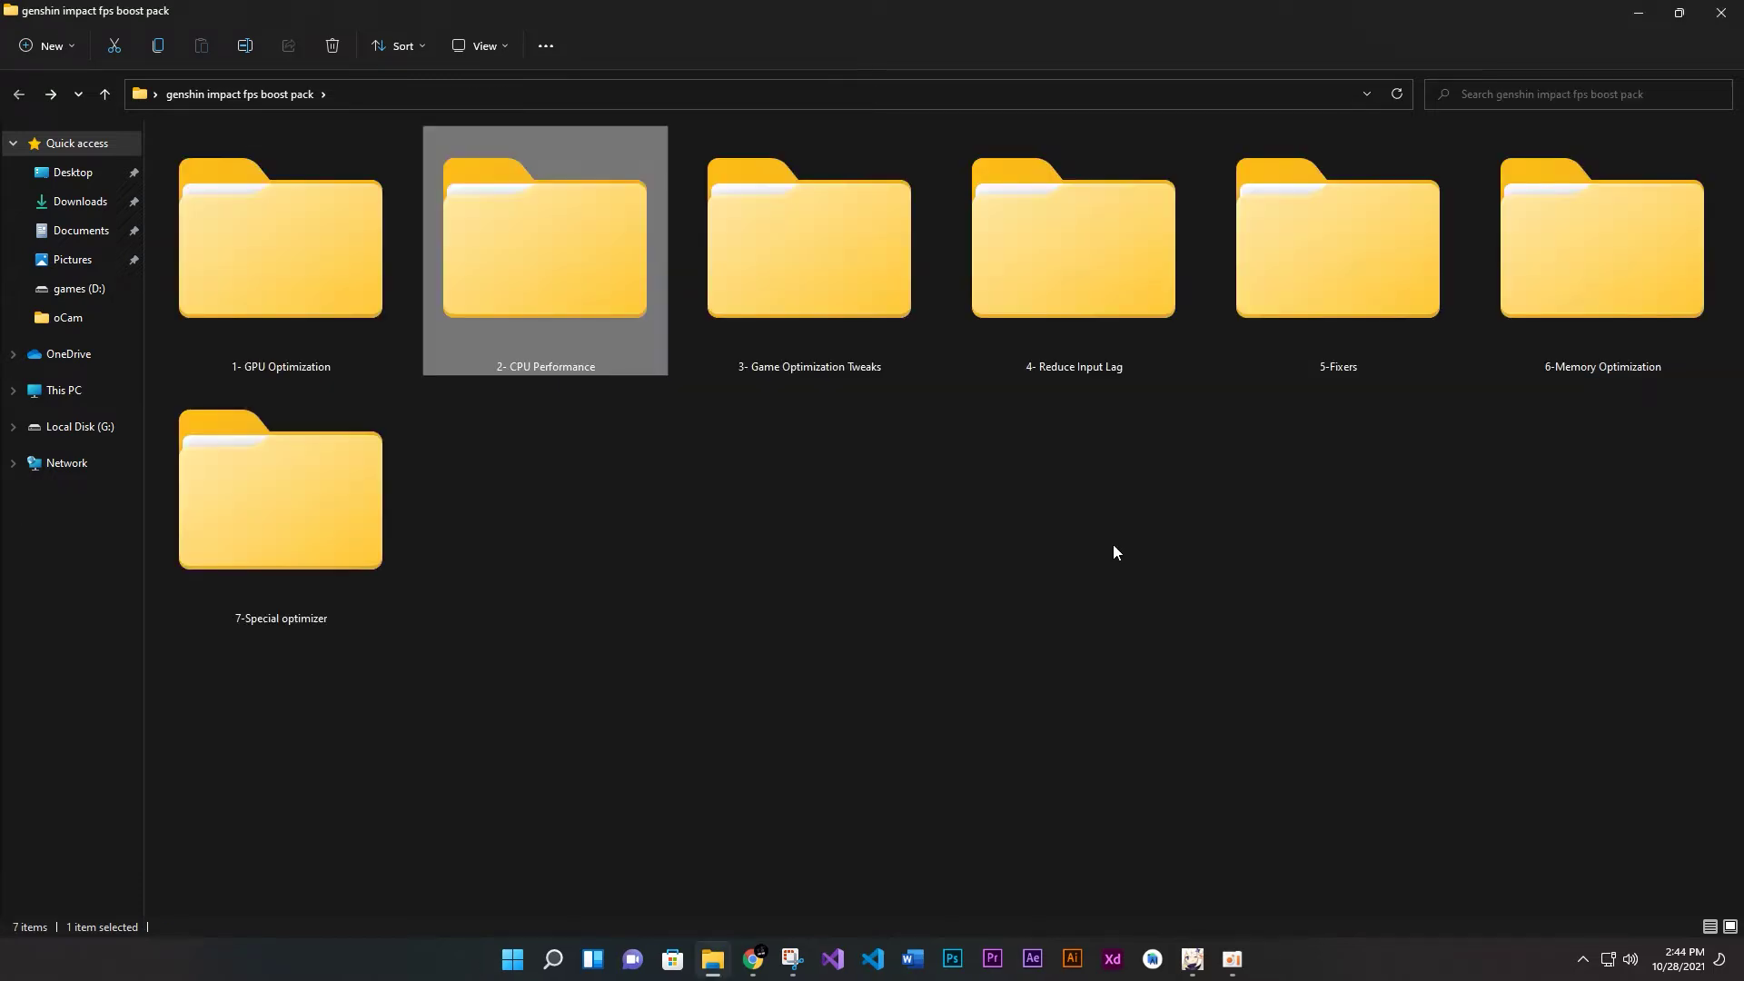
Open the "3- Game Optimization Tweaks" folder and display its registry files as extra large icons
{"action": "left_click", "coordinate": [814, 374]}
{"action": "double_click", "coordinate": [814, 374]}
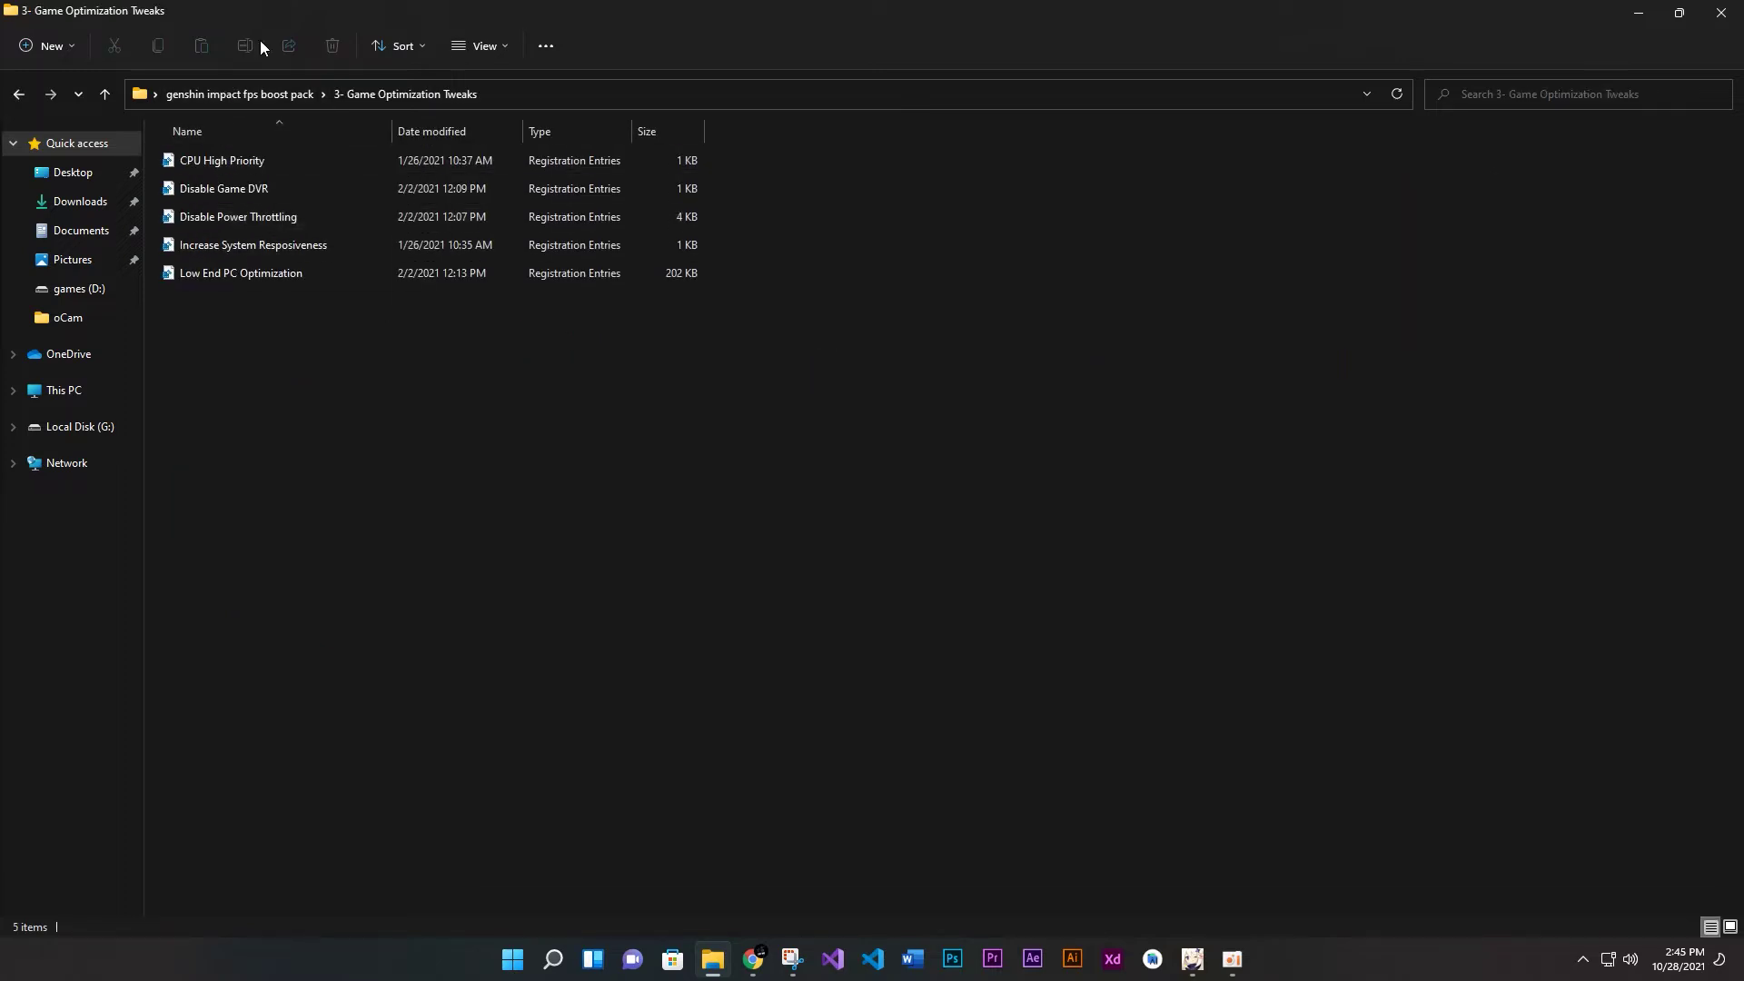
{"action": "left_click", "coordinate": [482, 45]}
{"action": "left_click", "coordinate": [500, 91]}
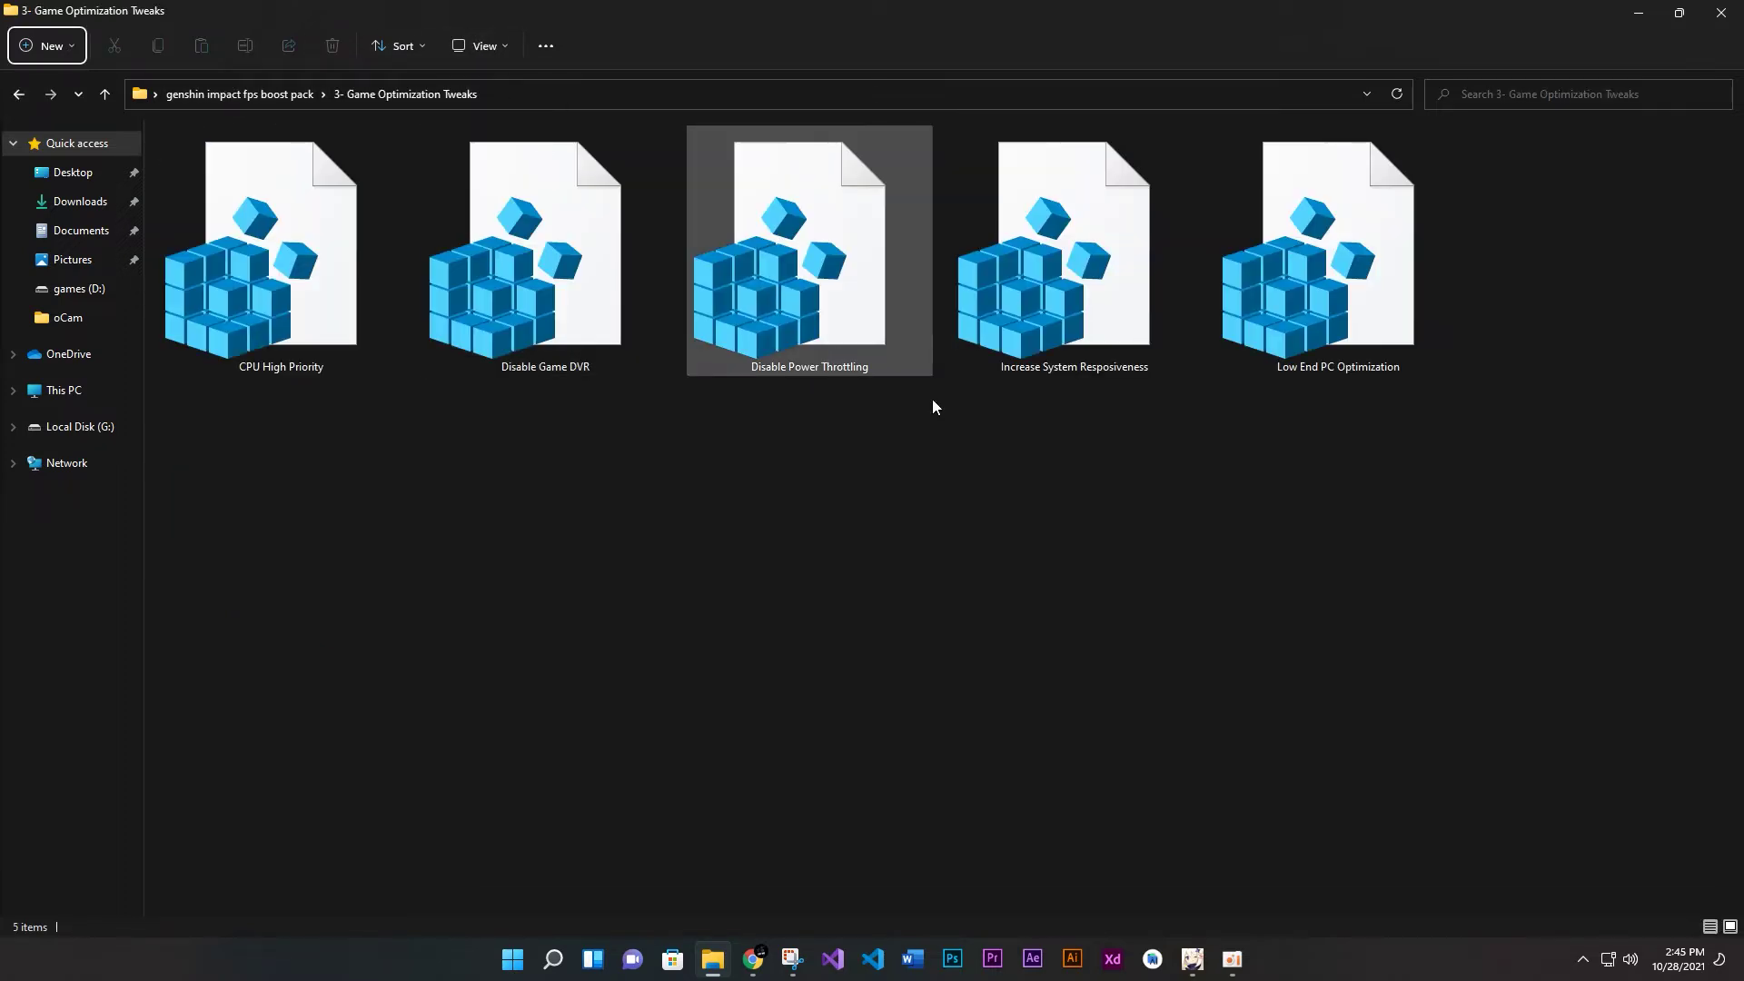
{"action": "left_click_drag", "start_coordinate": [1331, 481], "coordinate": [903, 352]}
{"action": "key", "text": "ctrl+a"}
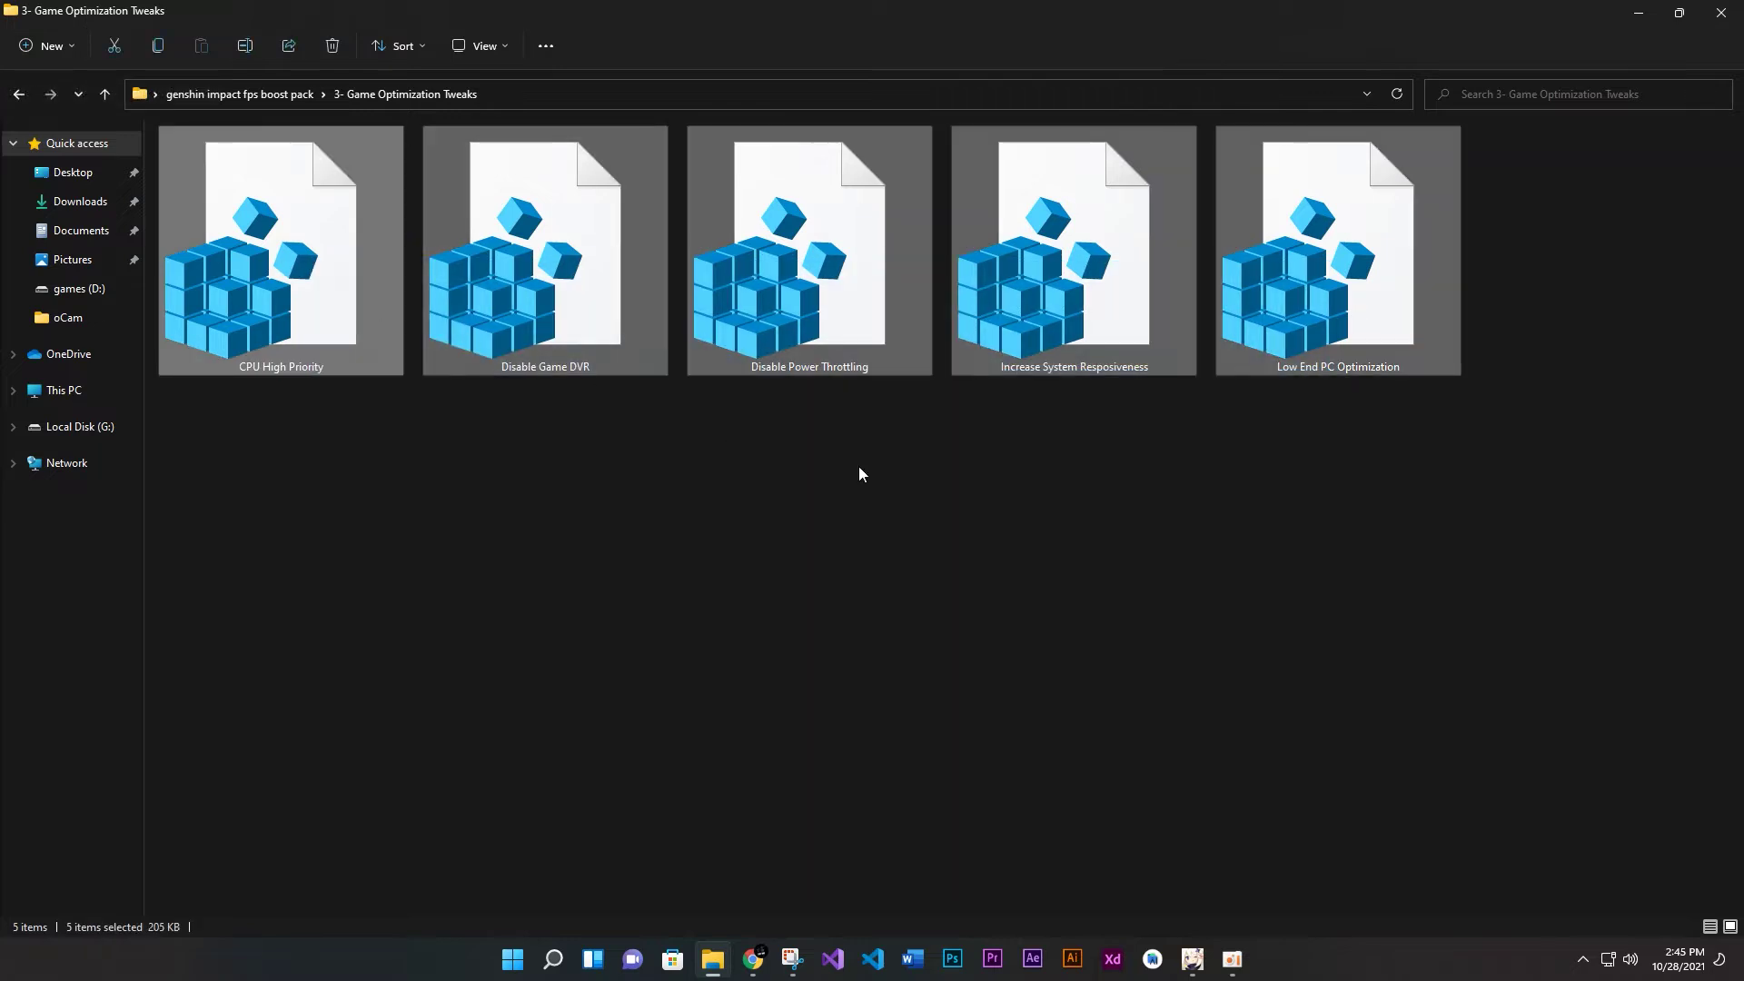
{"action": "left_click", "coordinate": [1136, 523]}
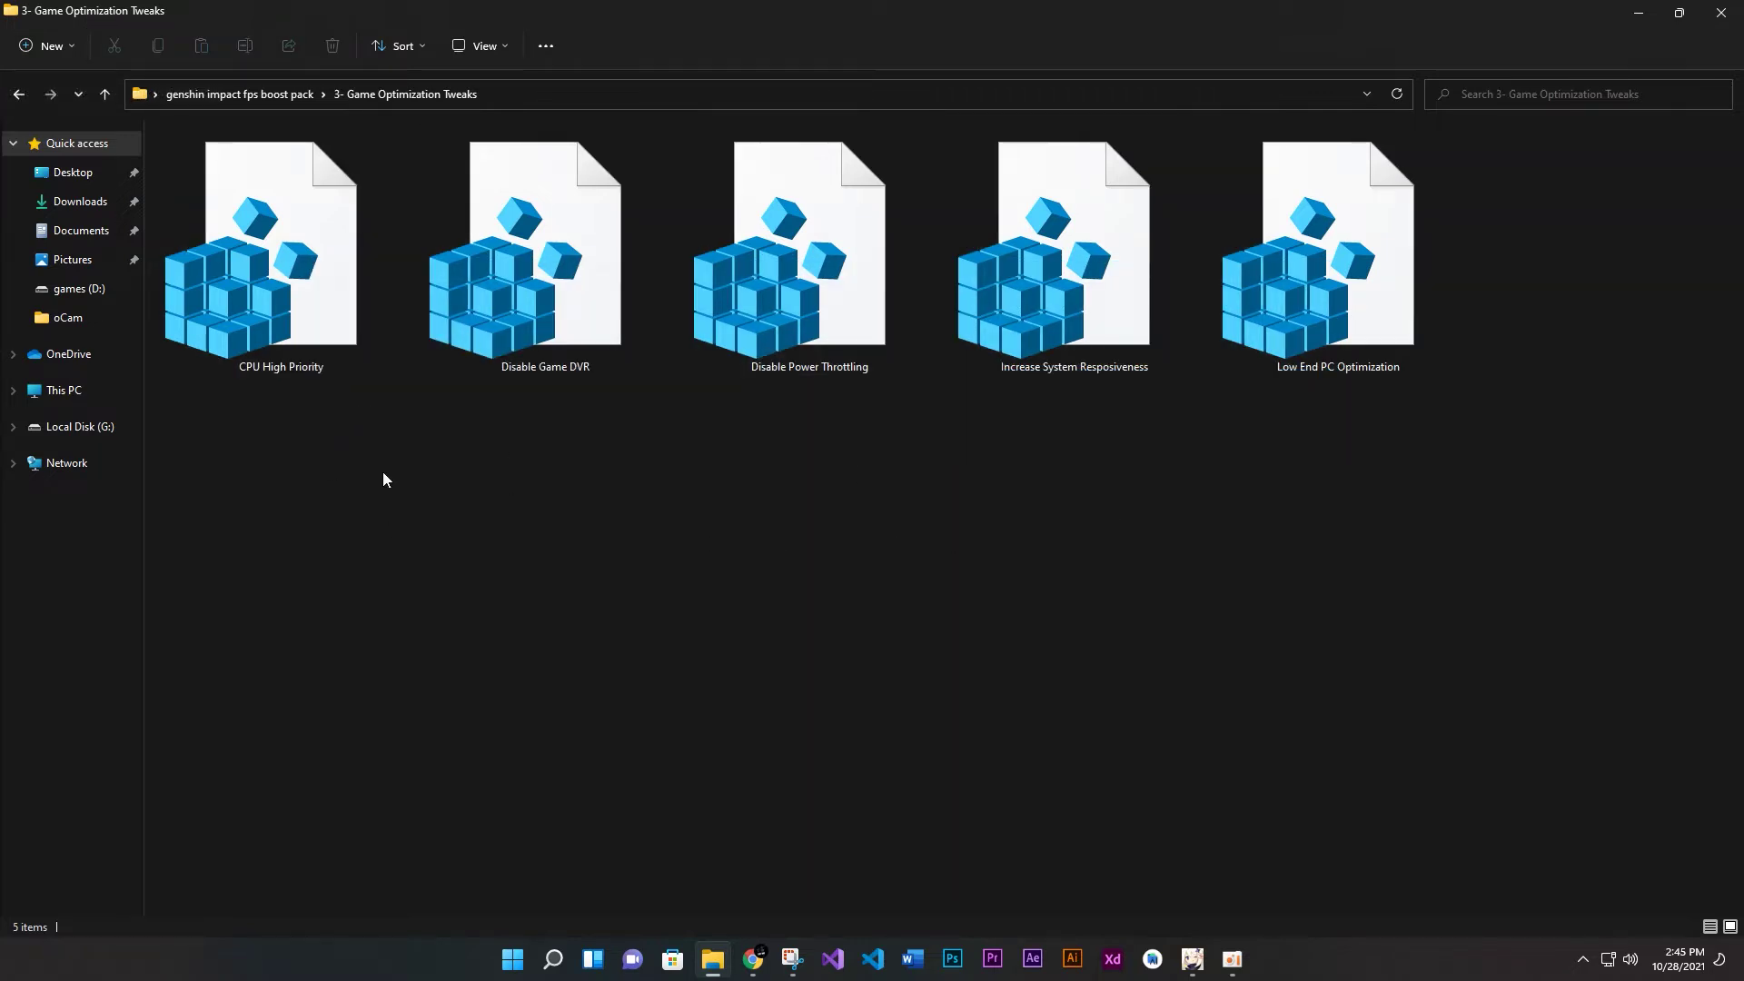
Merge the CPU High Priority file into the registry and accept the confirmation dialogs
{"action": "right_click", "coordinate": [254, 328]}
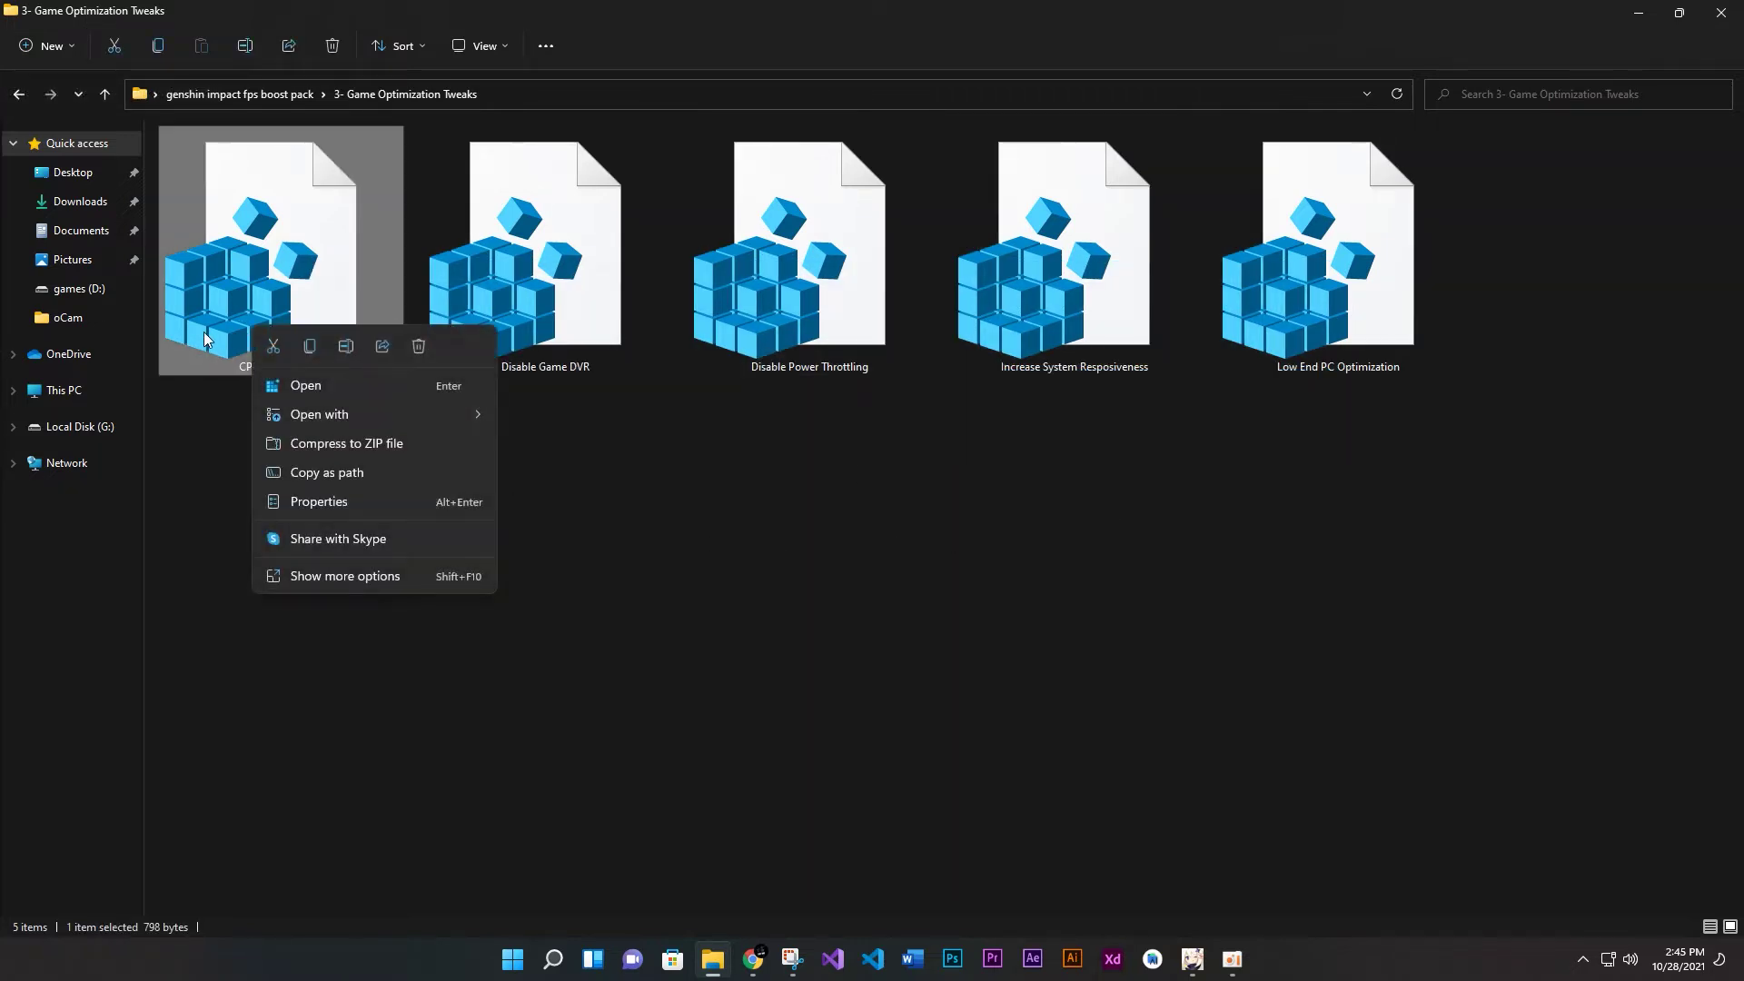
{"action": "left_click", "coordinate": [313, 384]}
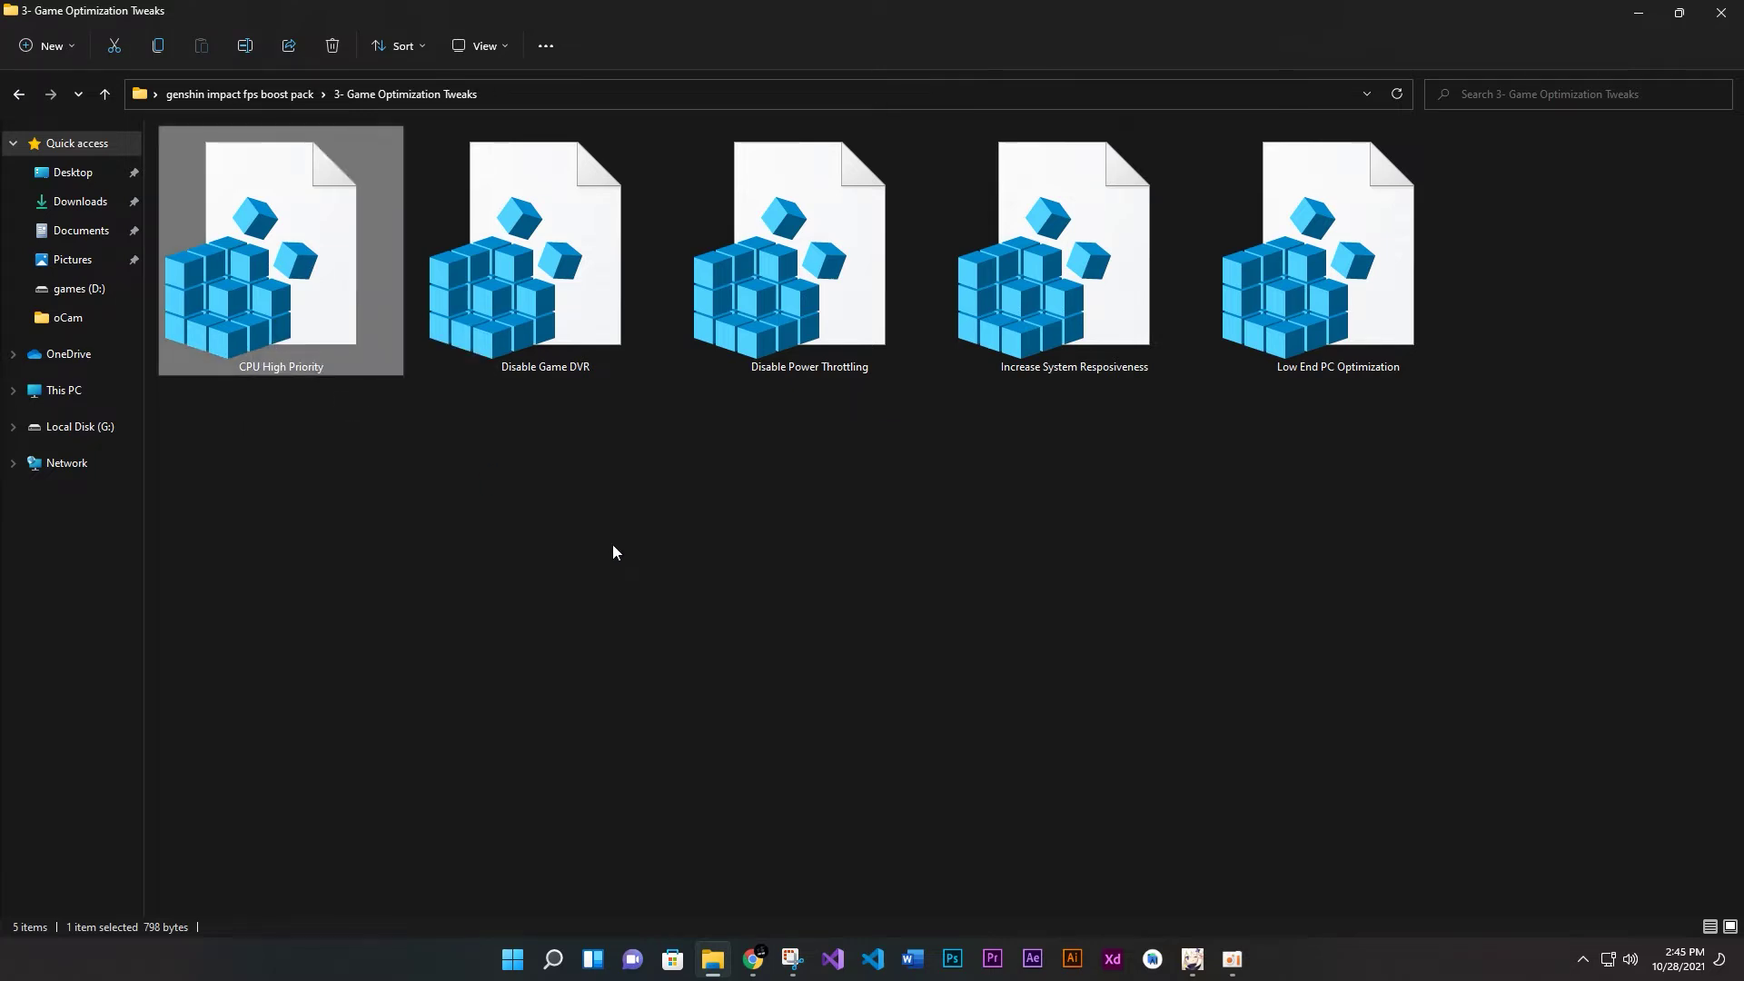
{"action": "left_click", "coordinate": [1006, 506]}
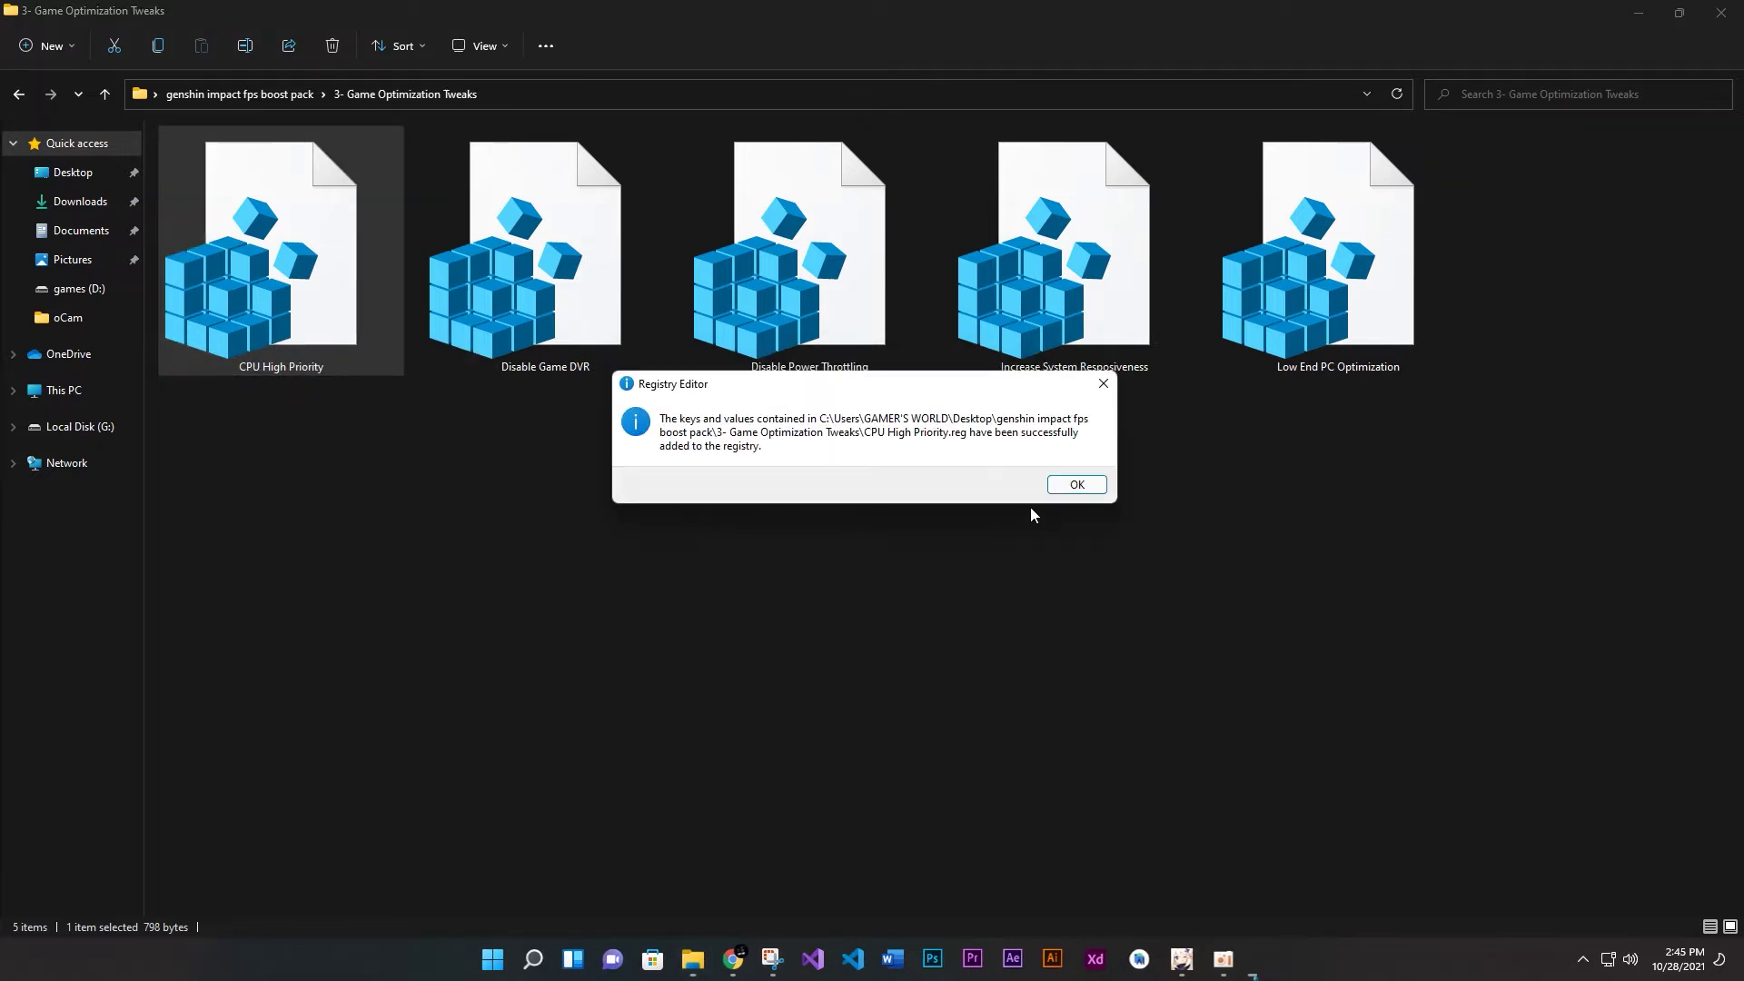
{"action": "left_click", "coordinate": [1079, 485]}
Merge the Disable Game DVR file into the registry and accept the confirmation dialogs
{"action": "right_click", "coordinate": [596, 368]}
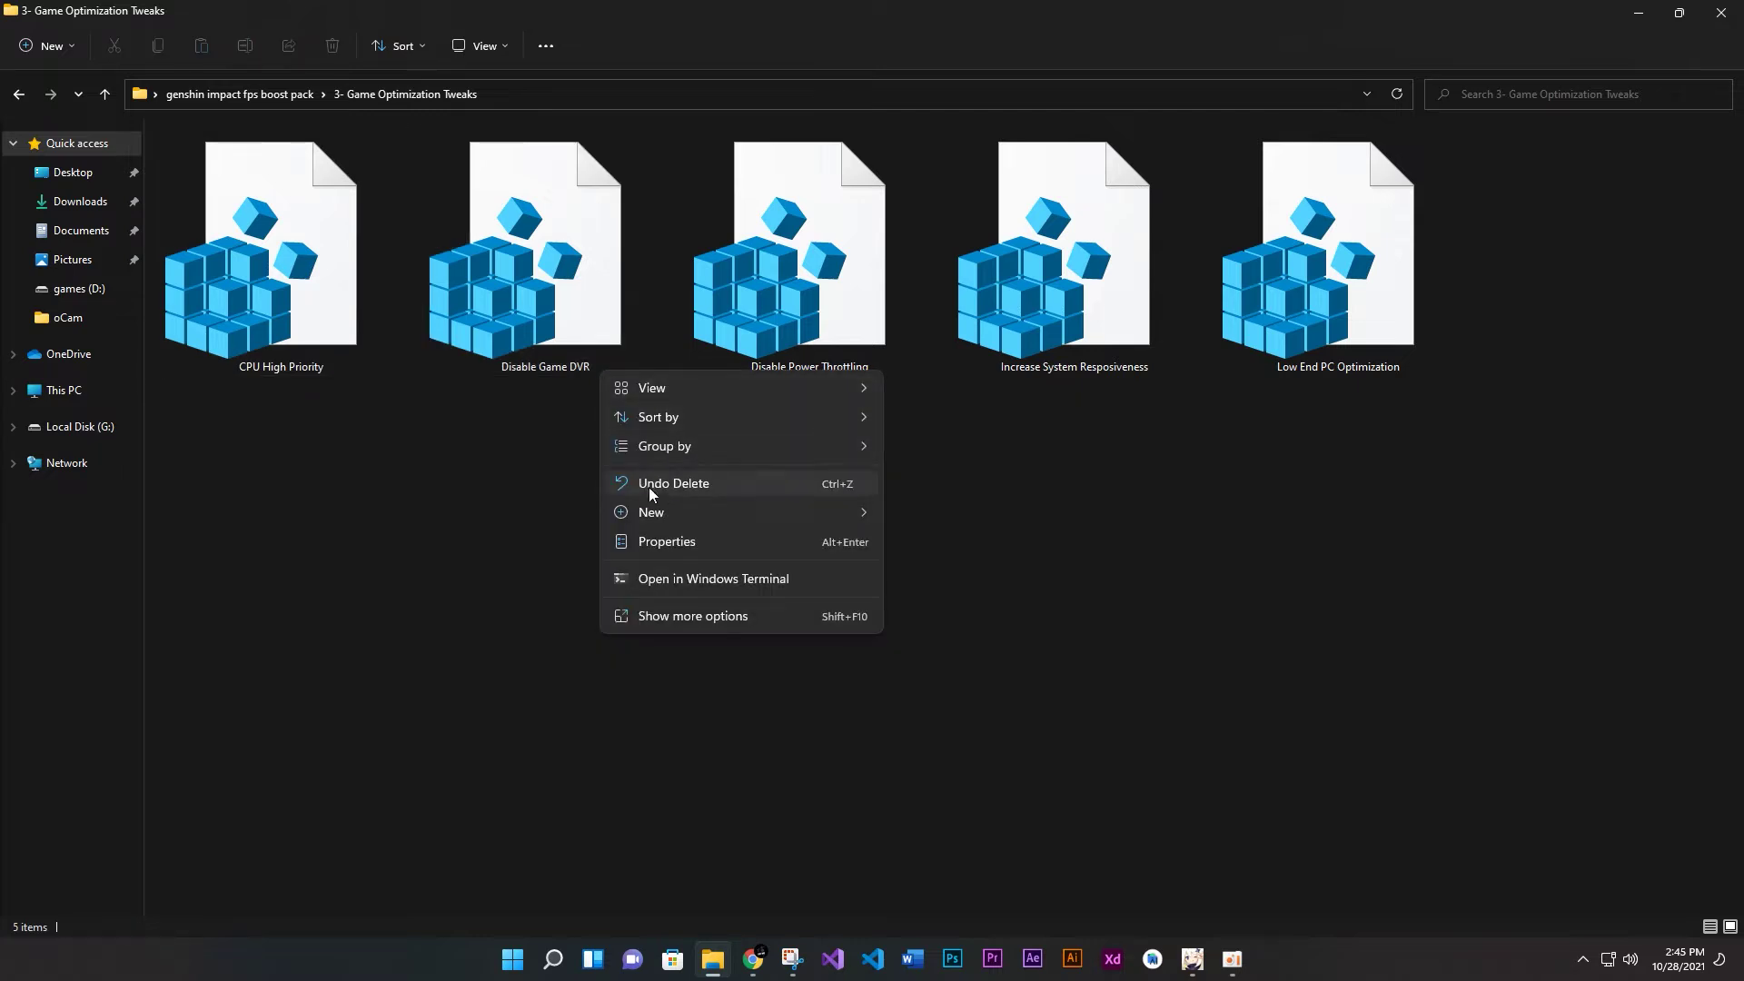
{"action": "left_click", "coordinate": [537, 324]}
{"action": "right_click", "coordinate": [538, 328]}
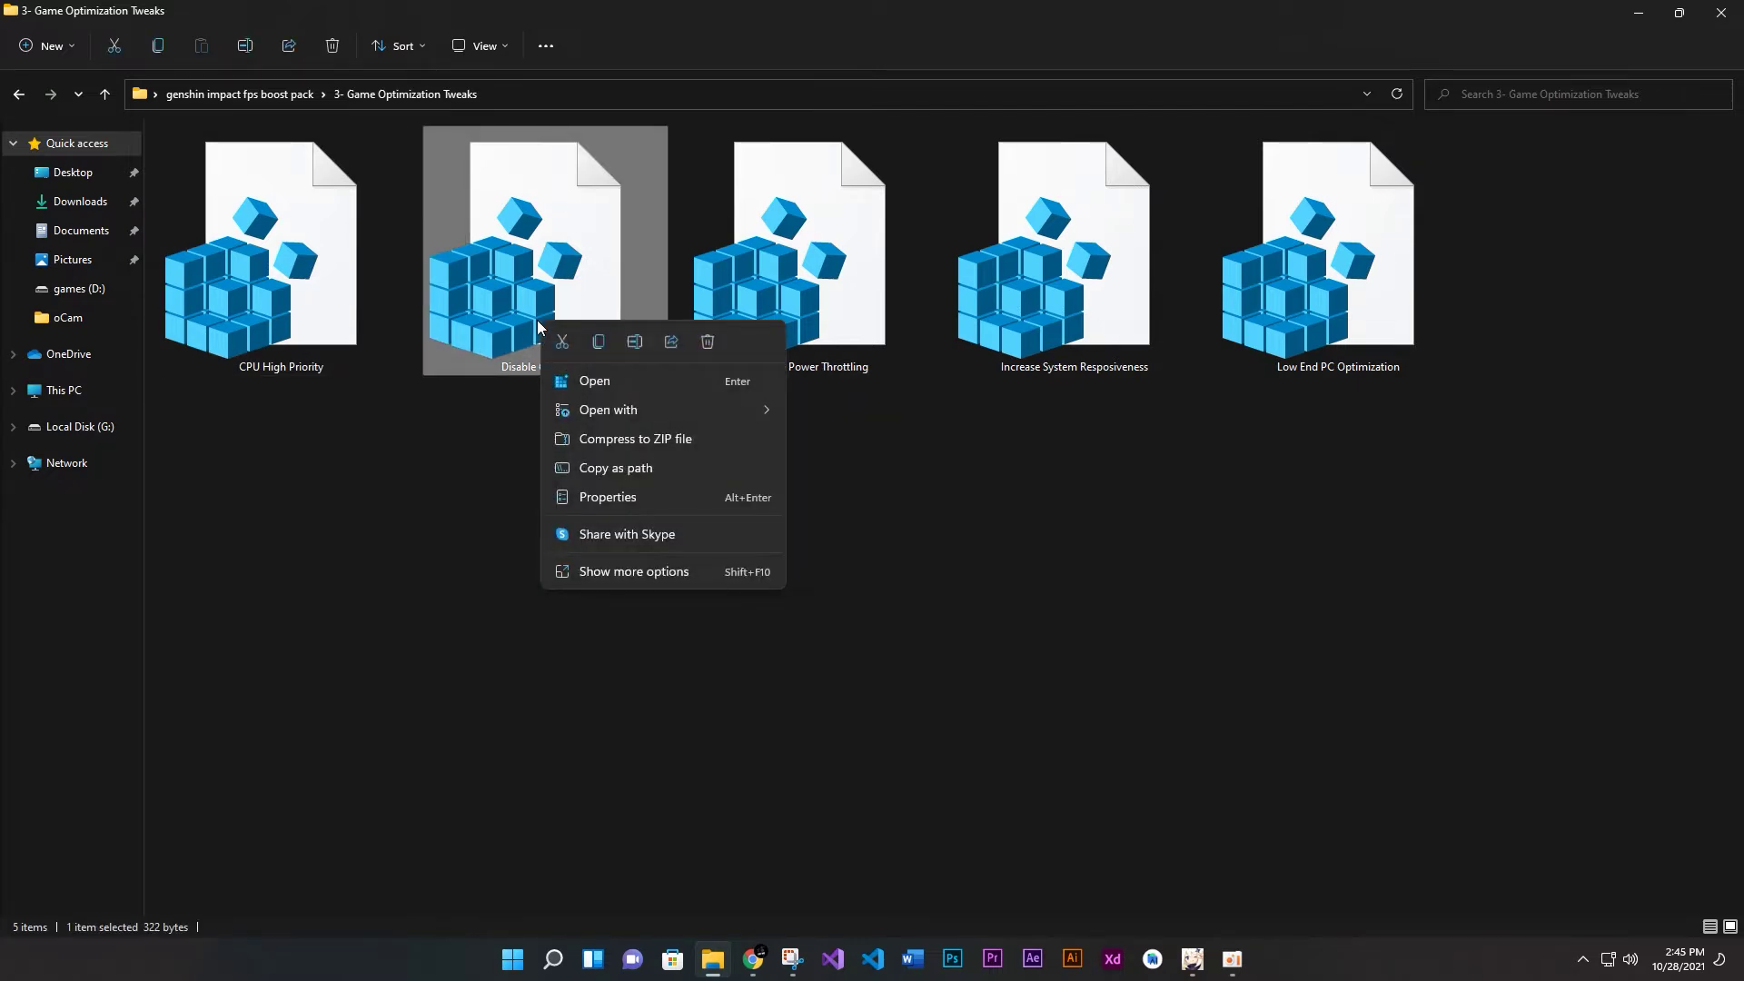
{"action": "left_click", "coordinate": [598, 381]}
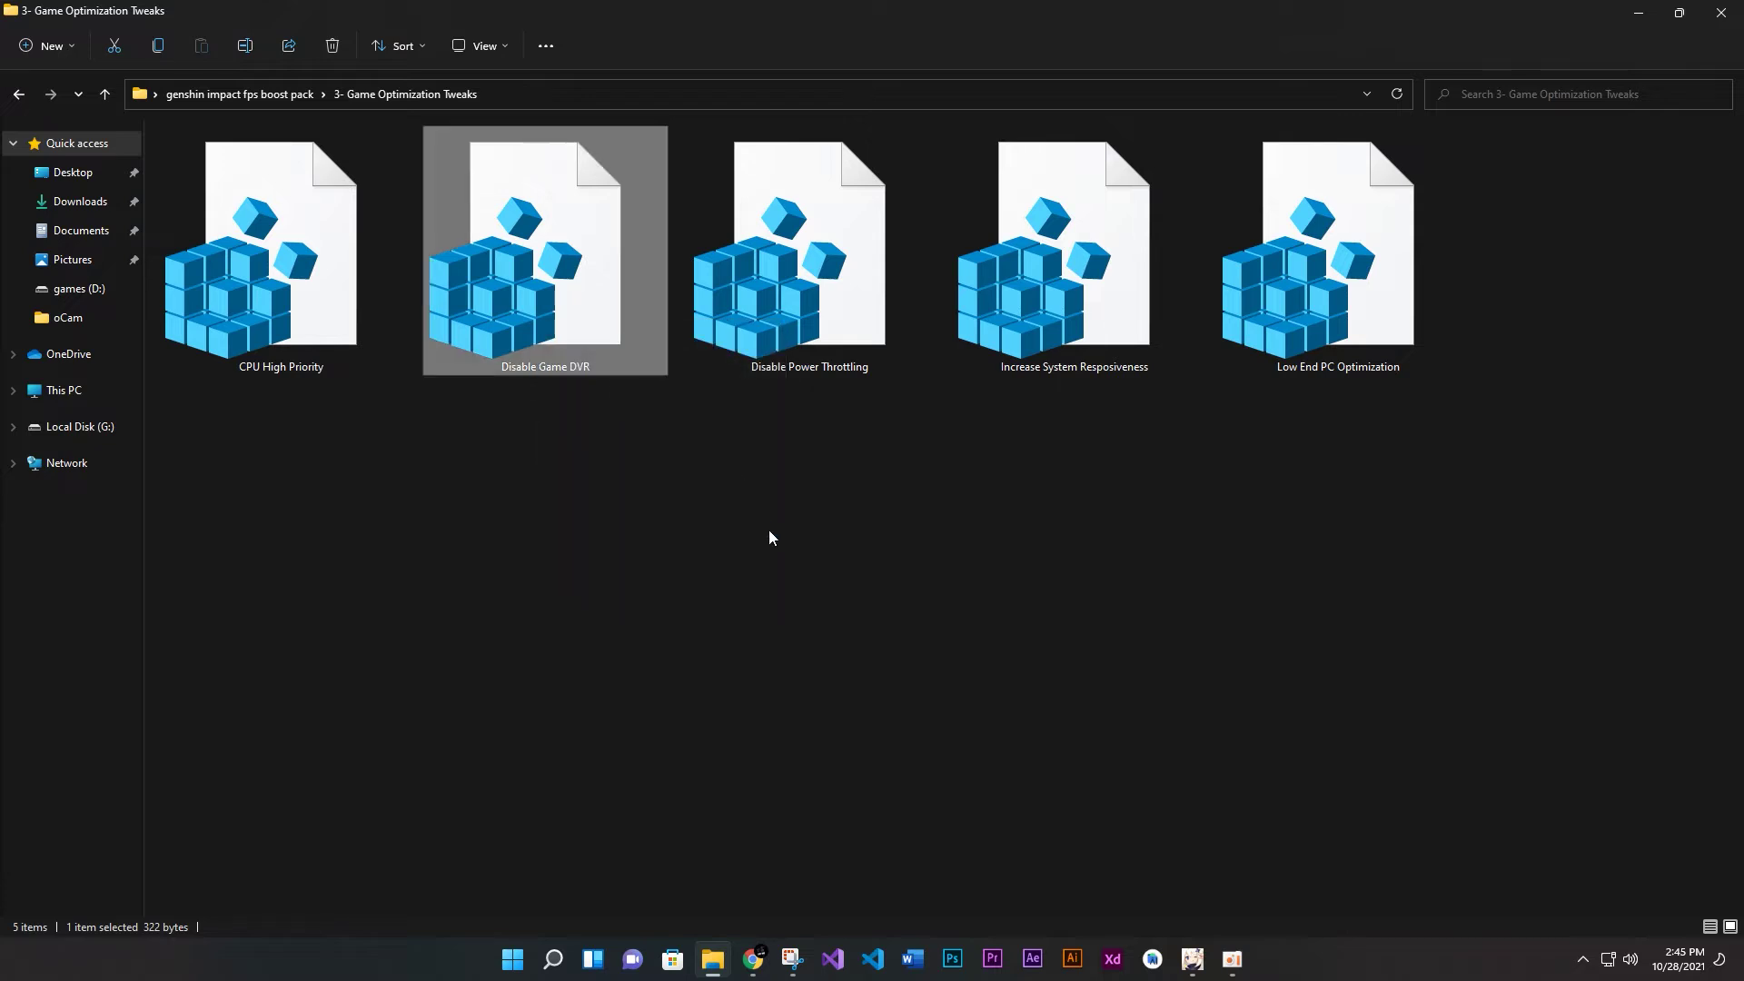
{"action": "left_click", "coordinate": [1010, 514]}
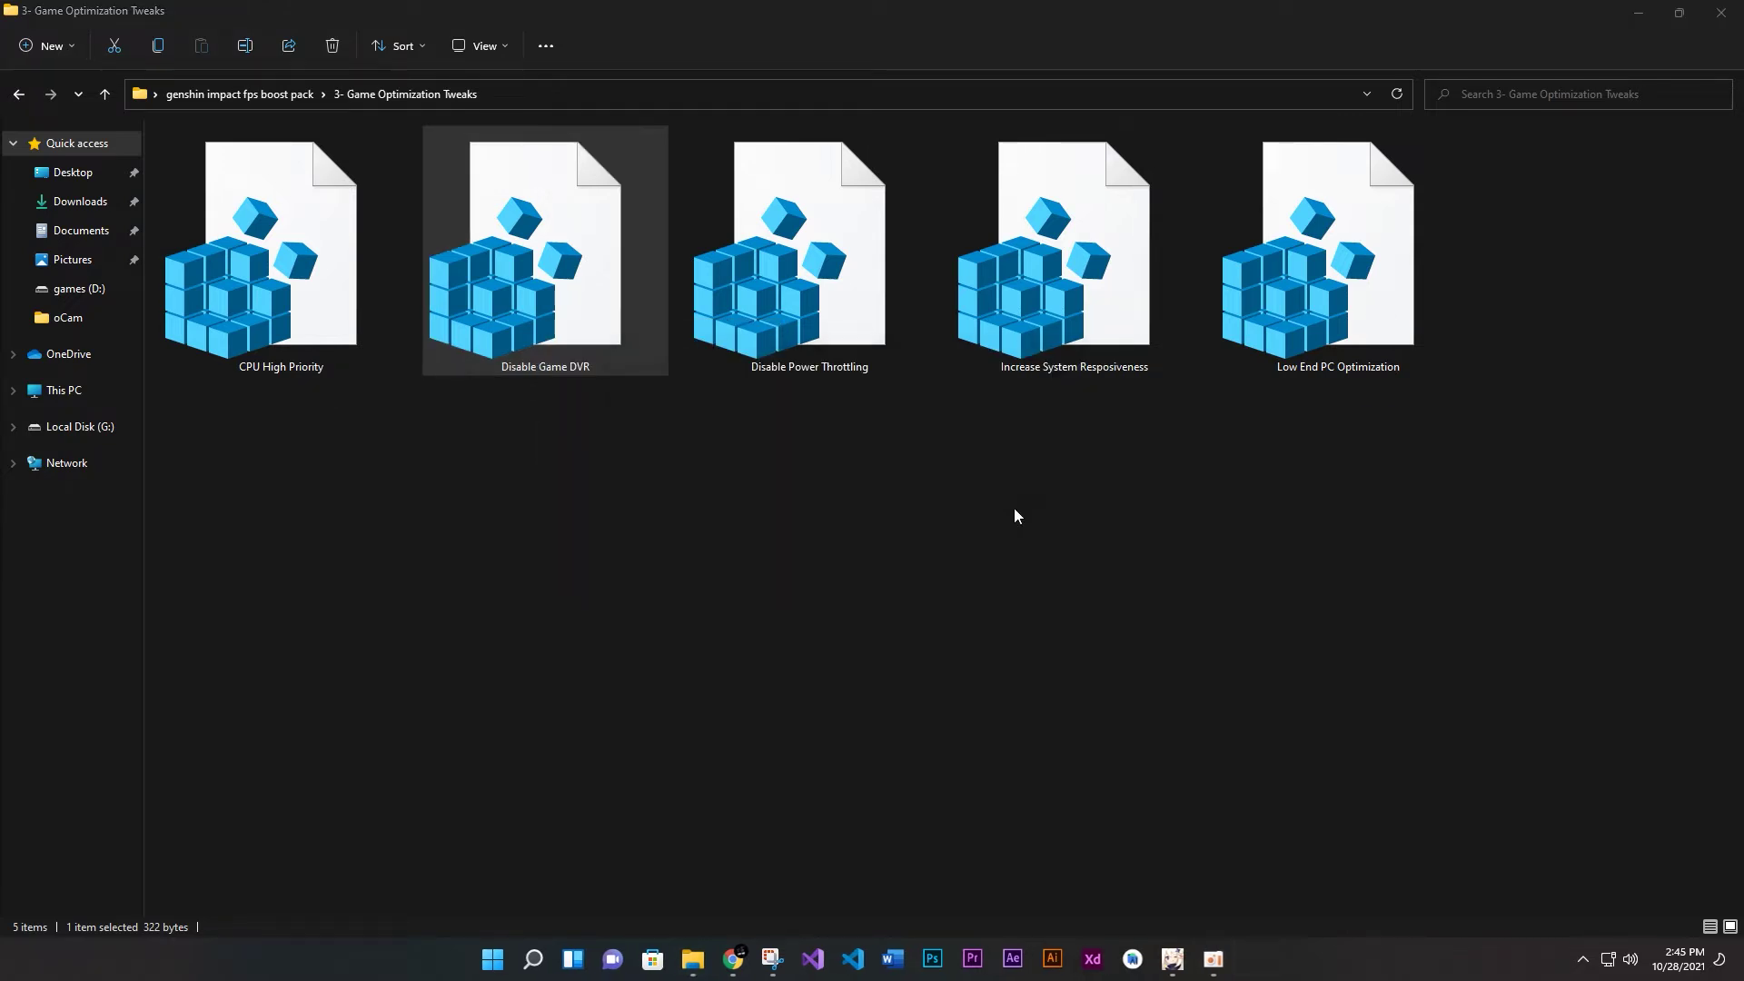
{"action": "left_click", "coordinate": [1082, 483]}
Merge the Disable Power Throttling file into the registry and accept the confirmation dialogs
{"action": "left_click", "coordinate": [848, 363]}
{"action": "right_click", "coordinate": [853, 367]}
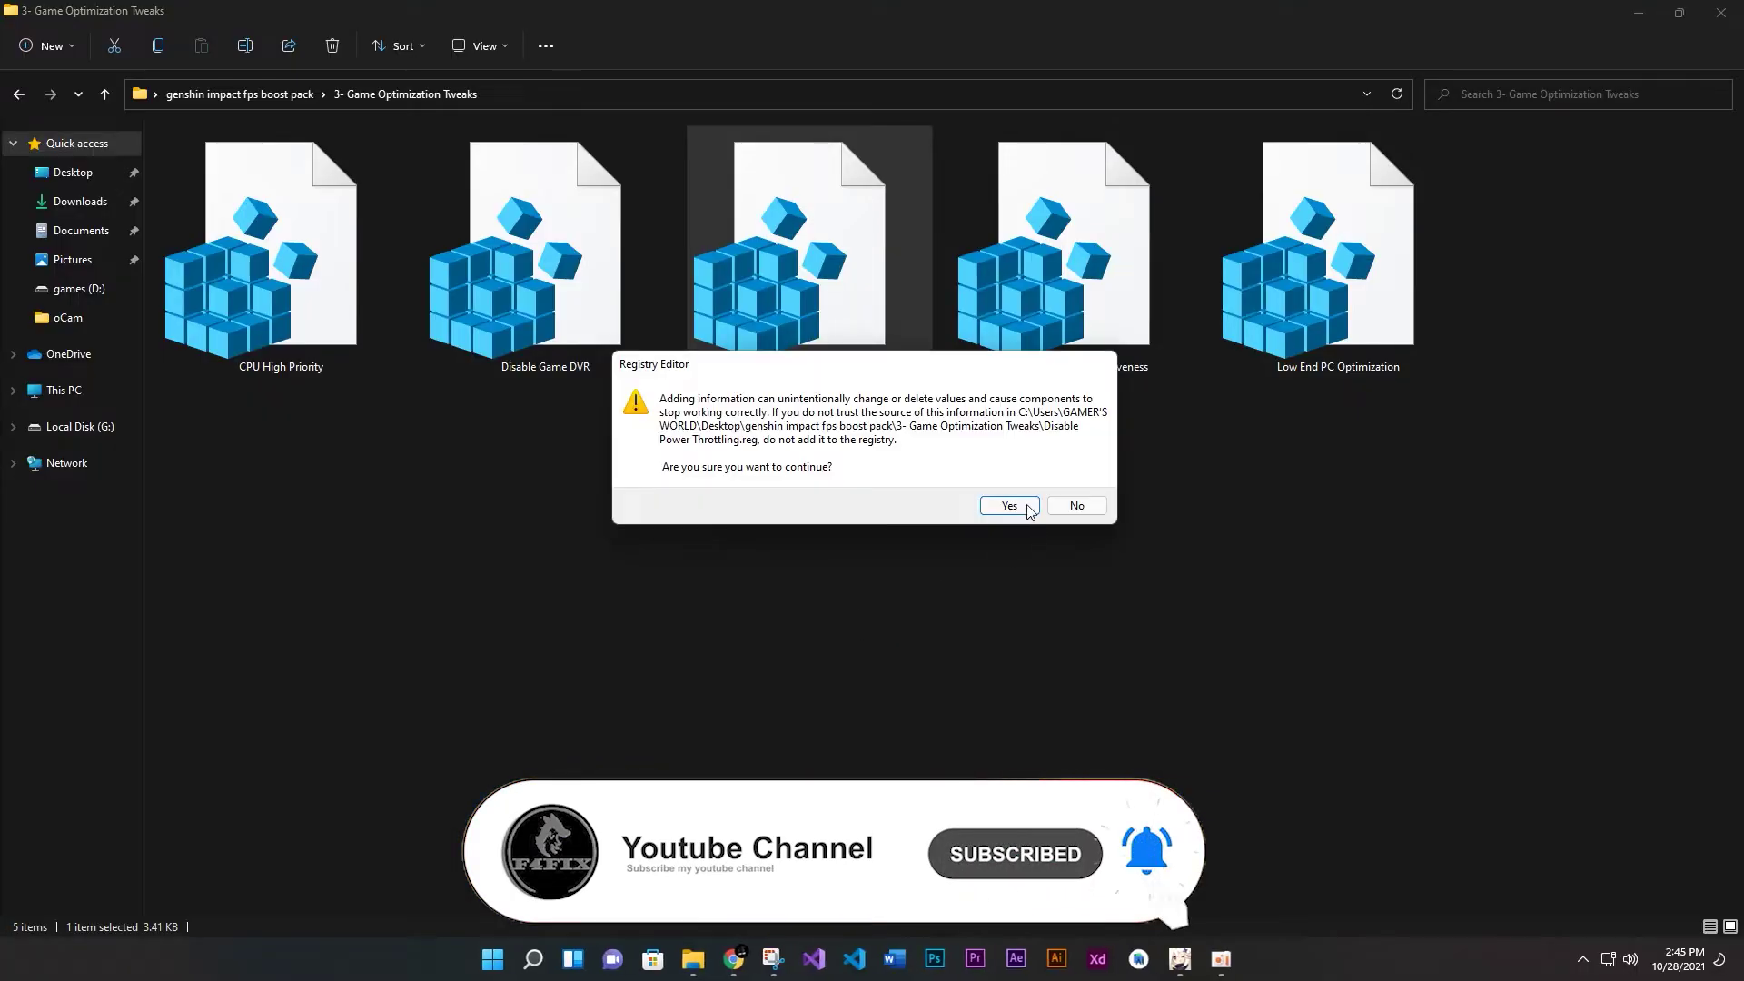
{"action": "left_click", "coordinate": [1016, 510]}
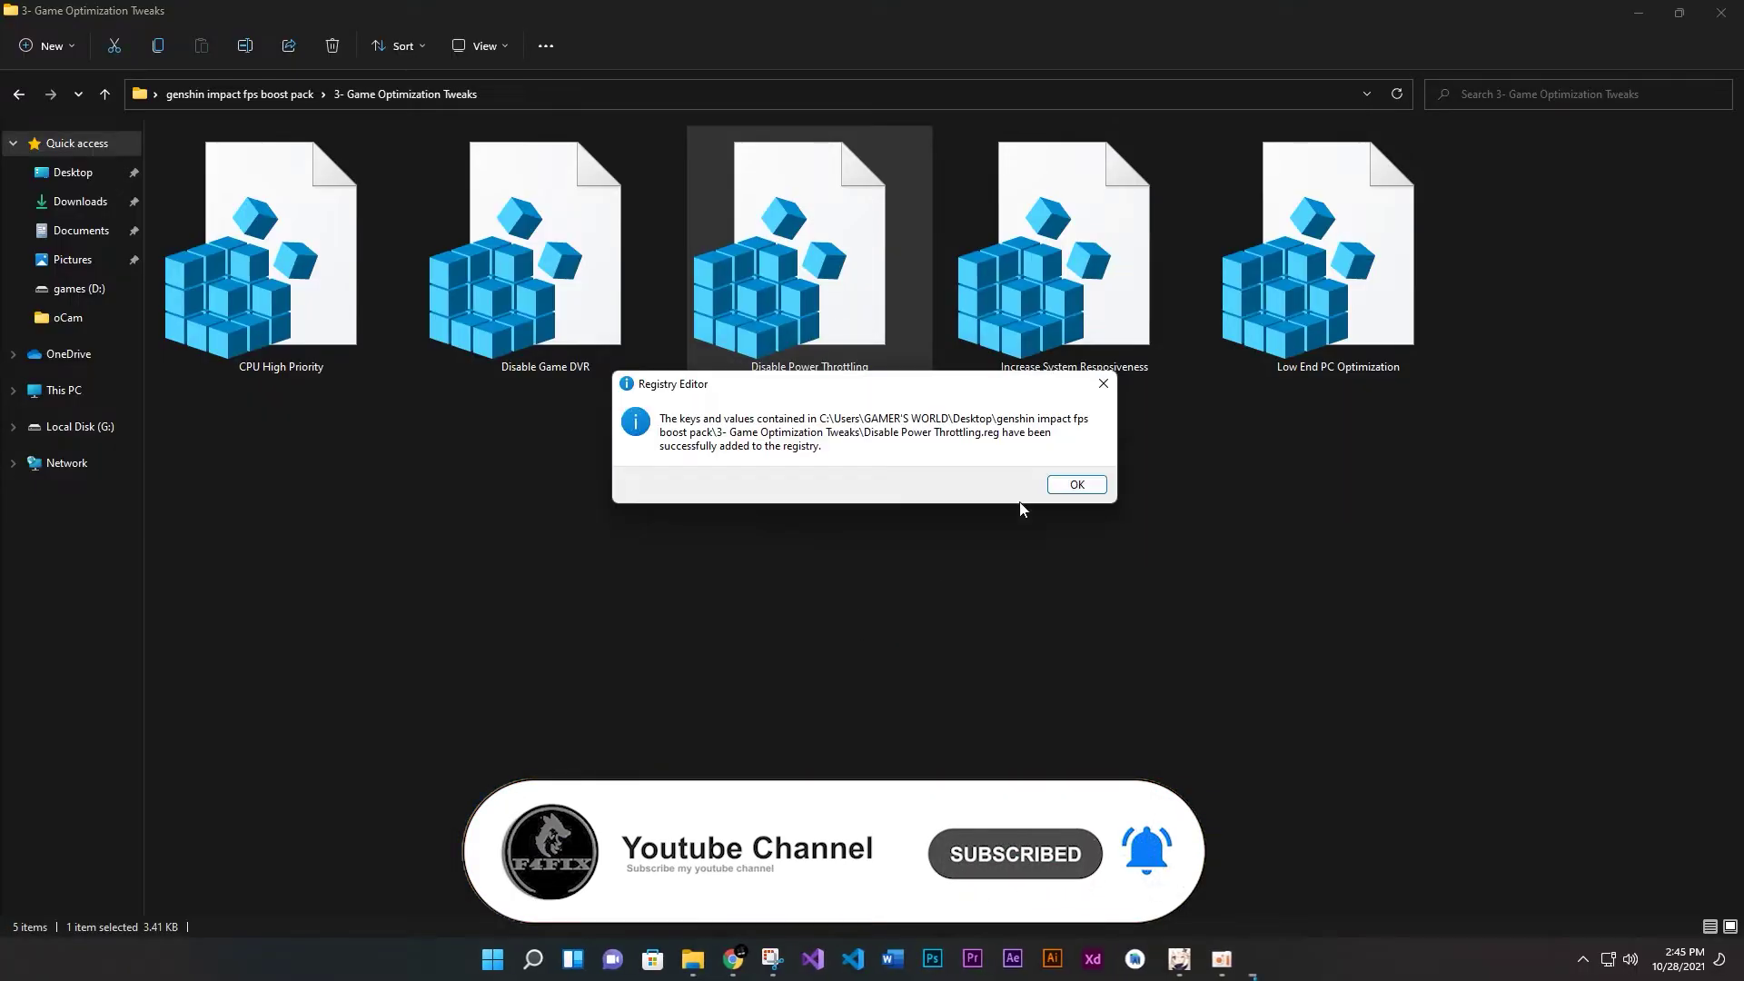
{"action": "left_click", "coordinate": [1074, 485]}
Merge the Increase System Resposiveness file into the registry and accept the confirmation dialogs
{"action": "left_click", "coordinate": [1057, 367]}
{"action": "right_click", "coordinate": [1057, 368]}
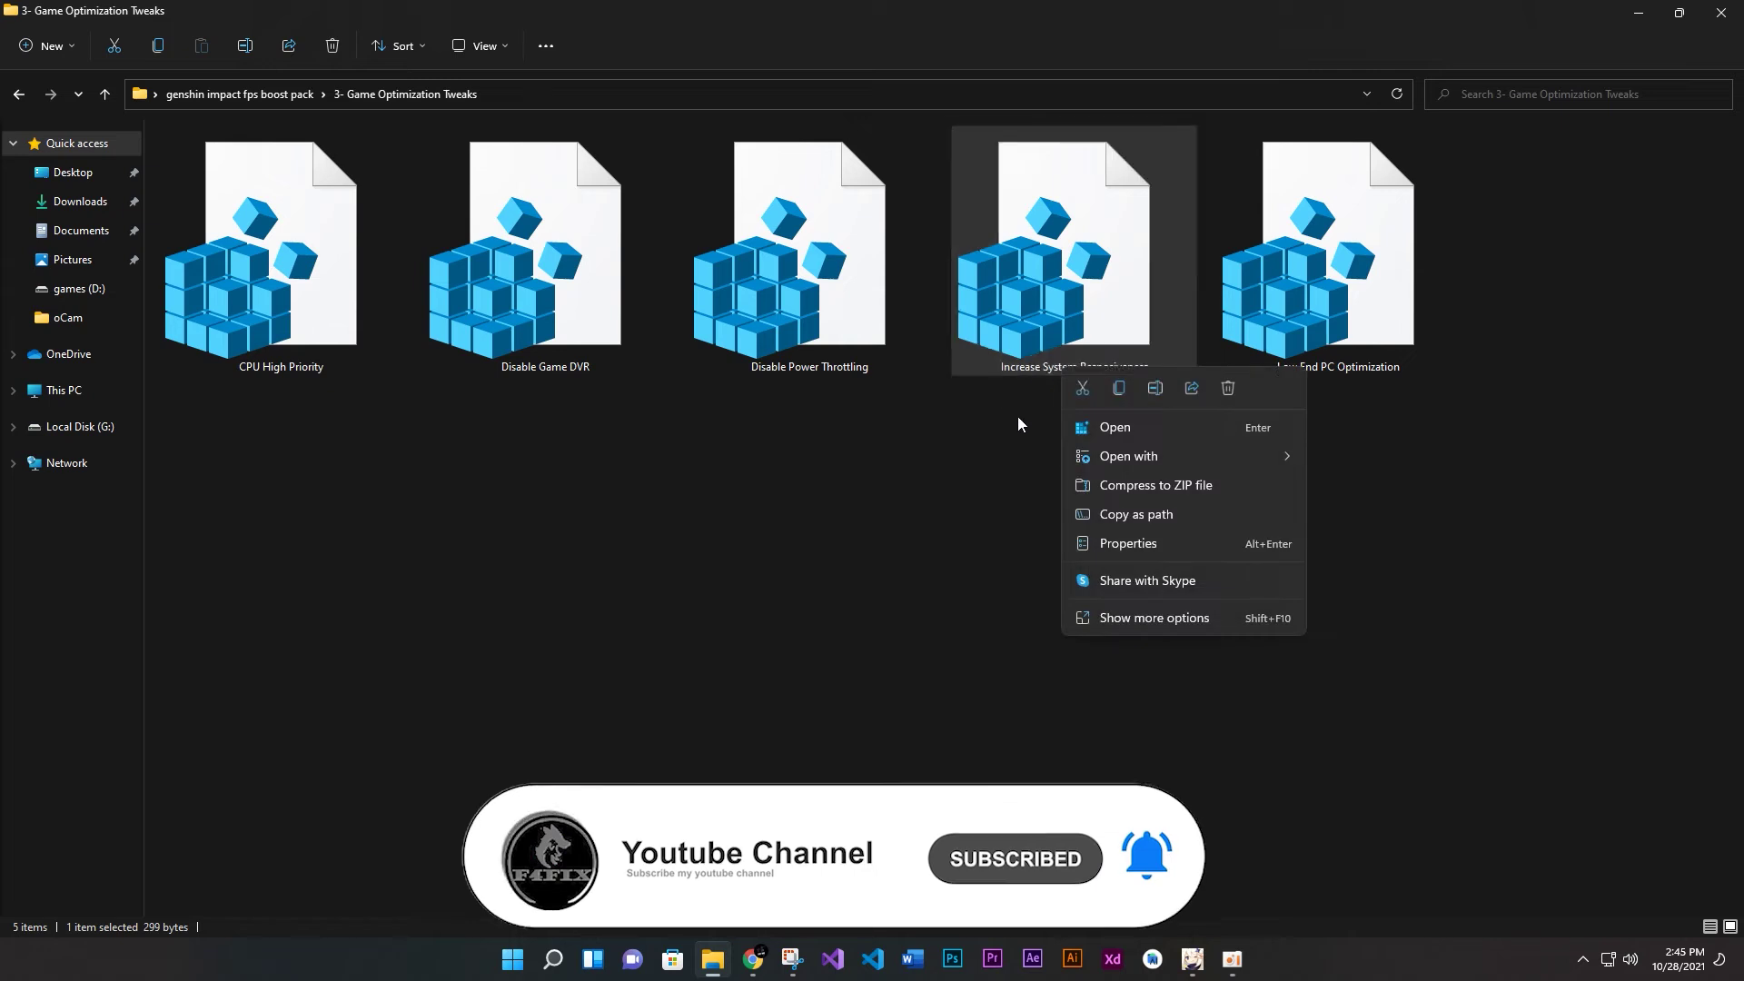
{"action": "left_click", "coordinate": [1110, 427]}
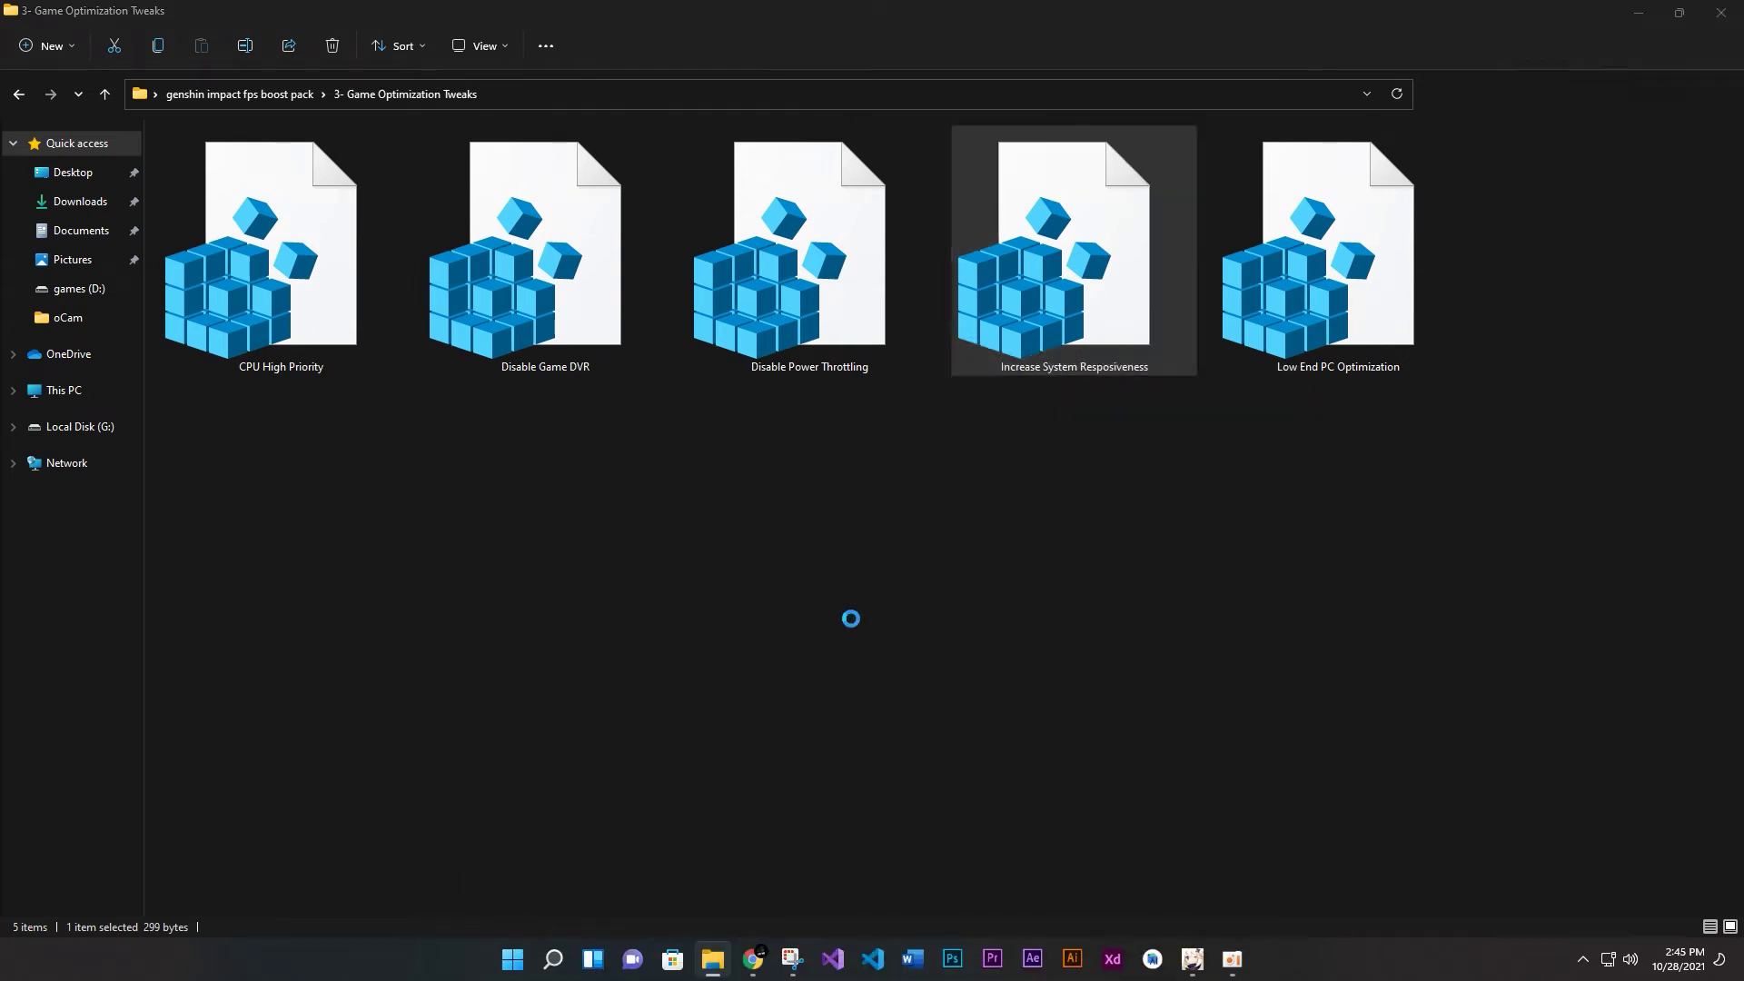
{"action": "left_click", "coordinate": [1007, 507]}
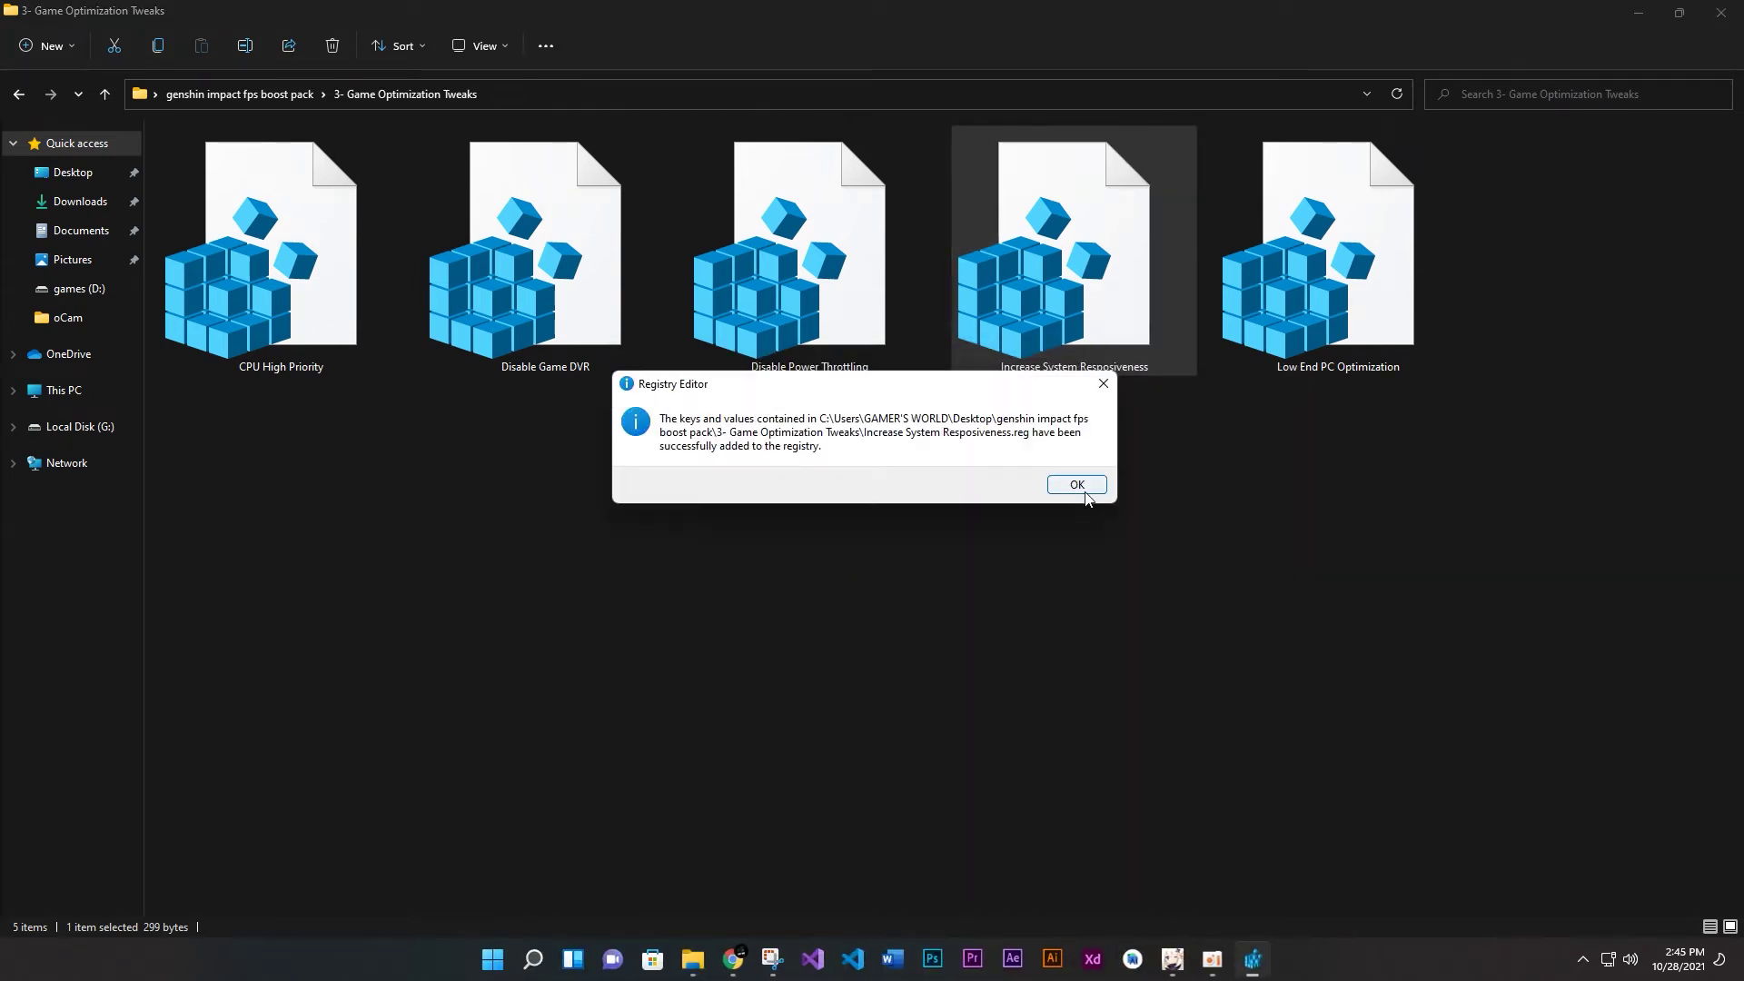
{"action": "left_click", "coordinate": [1075, 490]}
Merge the Low End PC Optimization file into the registry and accept the confirmation dialogs
{"action": "right_click", "coordinate": [1364, 337]}
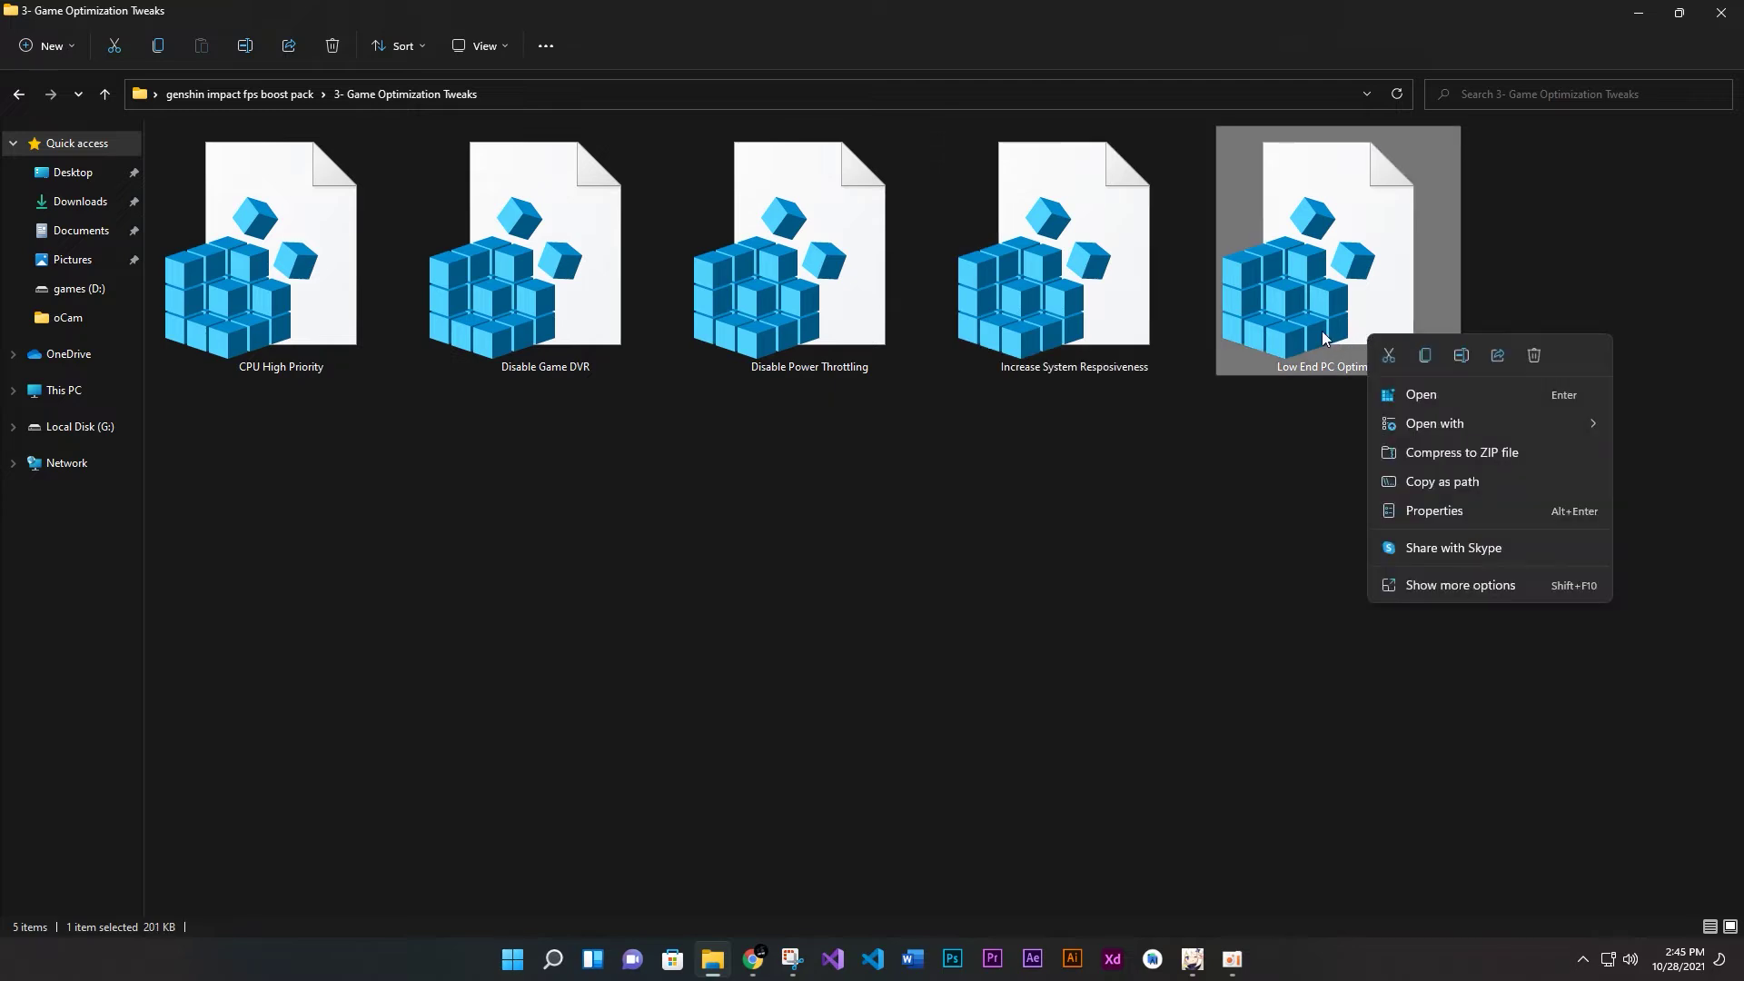
{"action": "left_click", "coordinate": [1406, 397]}
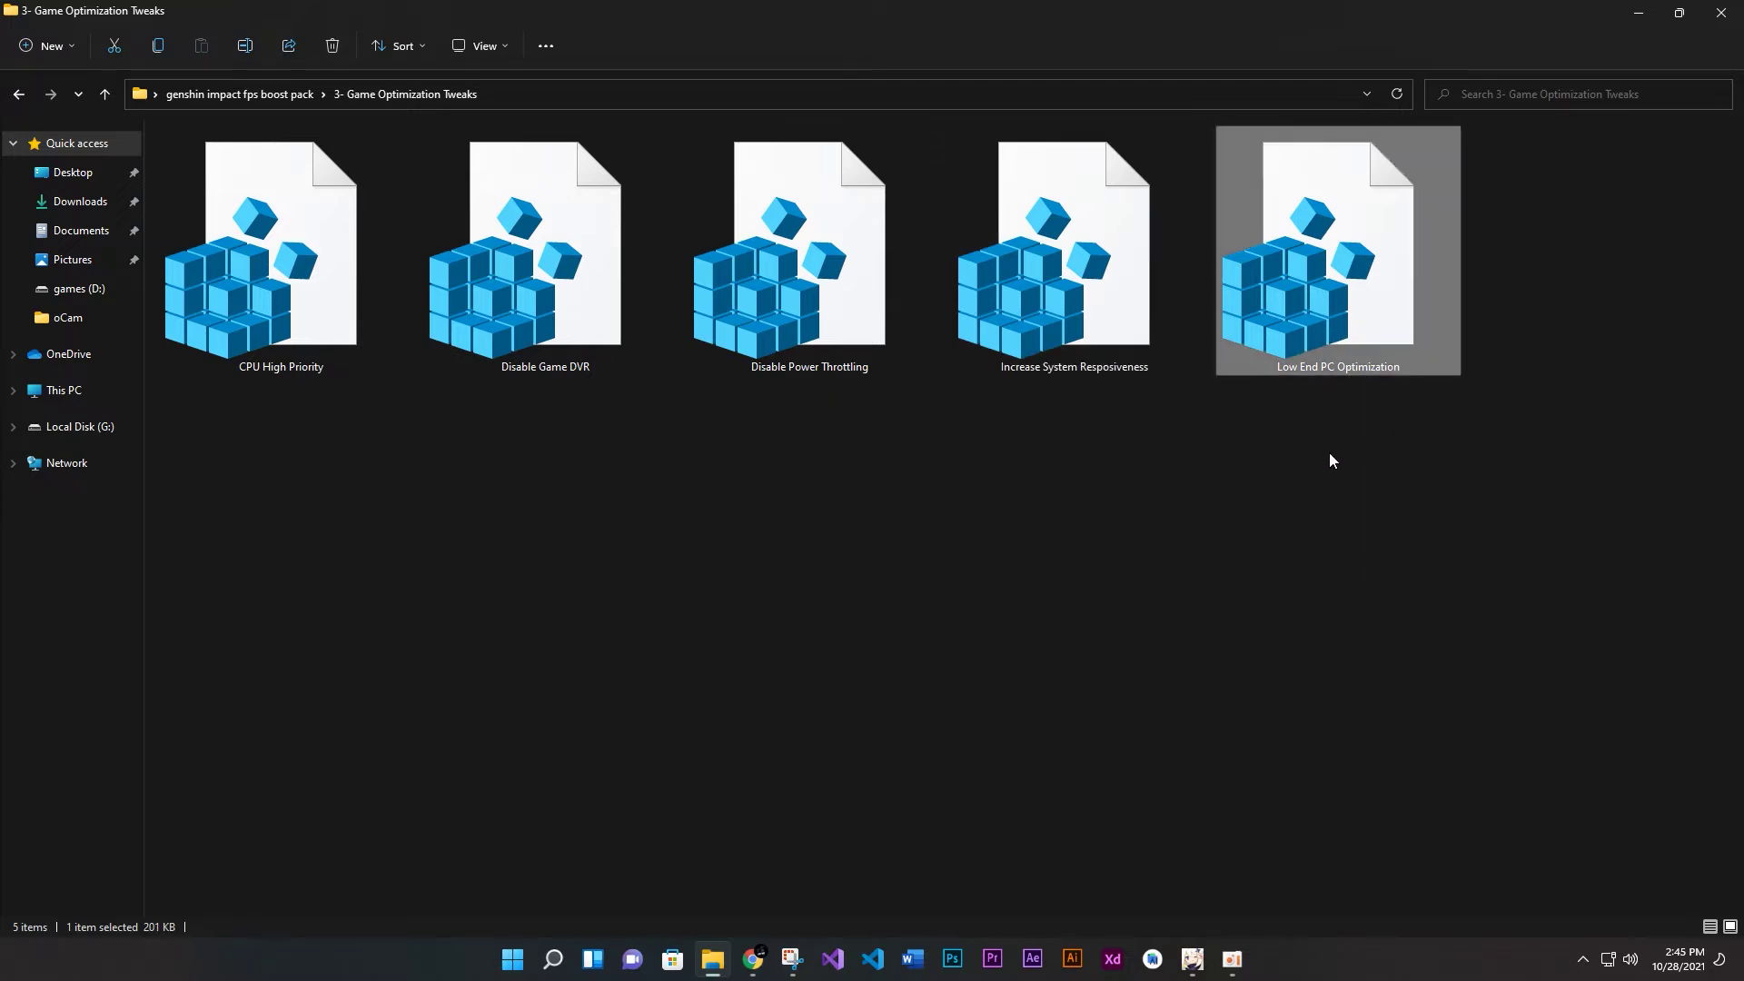
{"action": "left_click", "coordinate": [1005, 506]}
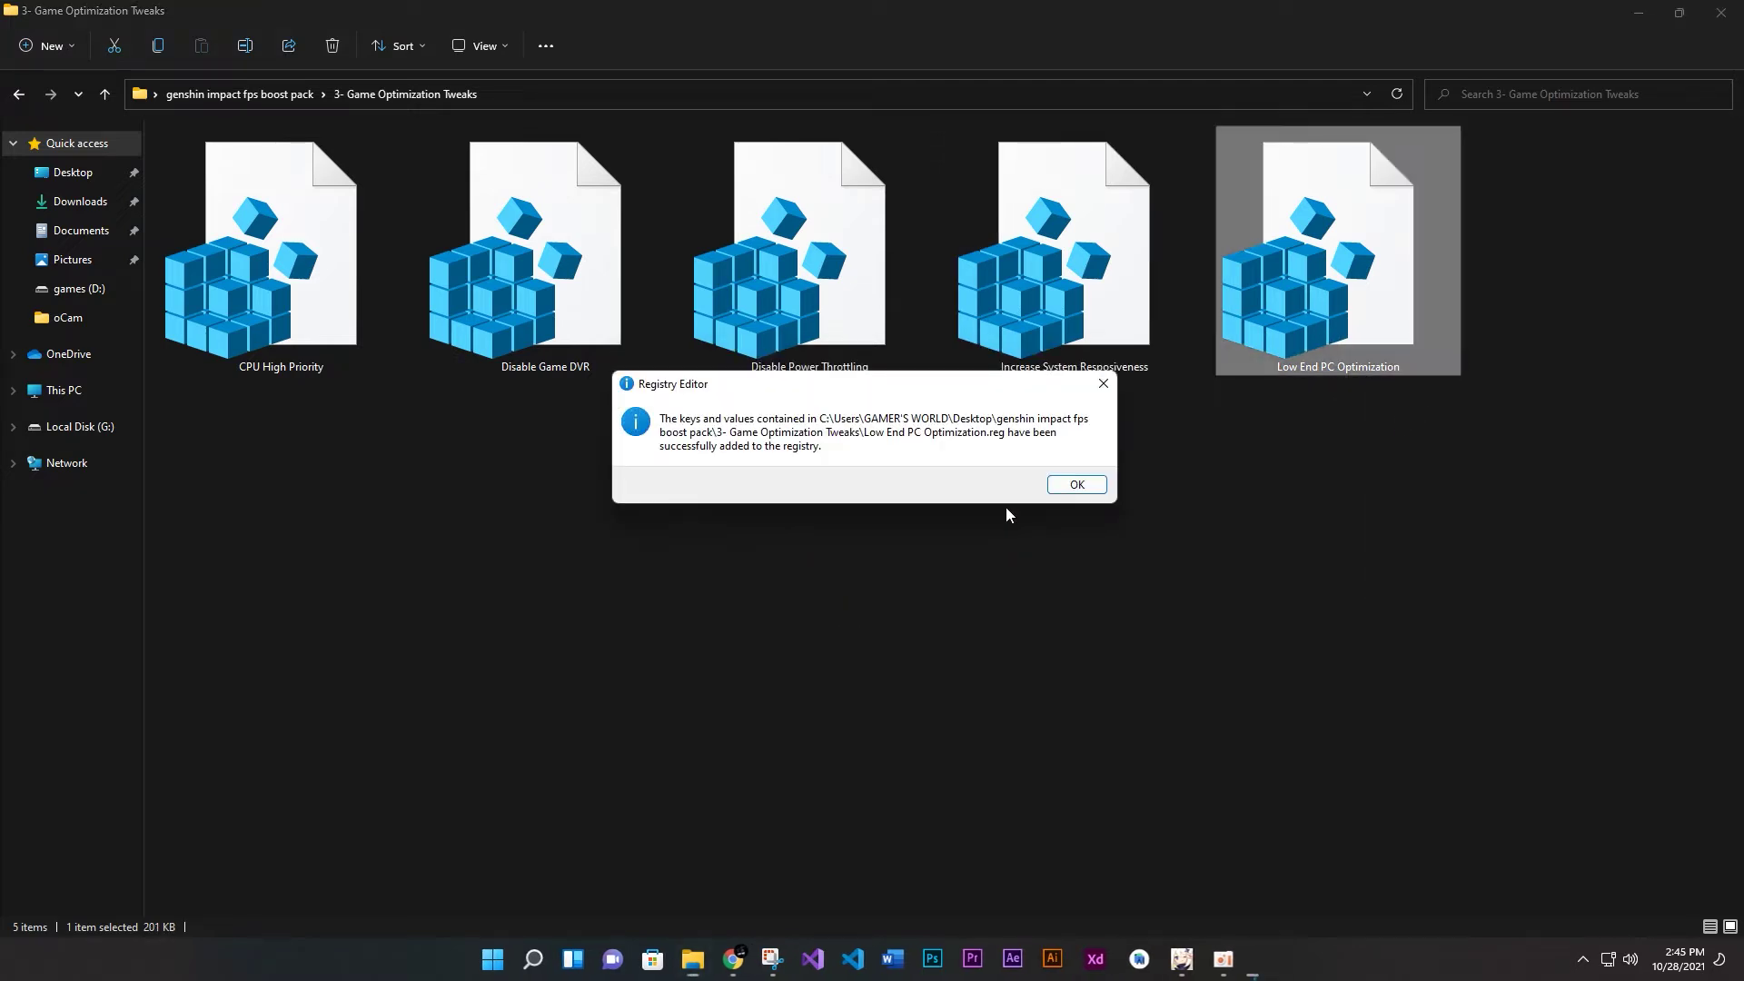
{"action": "left_click", "coordinate": [1083, 490]}
Go back to the boost pack, open the "4- Reduce Input Lag" folder and display its contents as extra large icons
{"action": "key", "text": "alt+Up"}
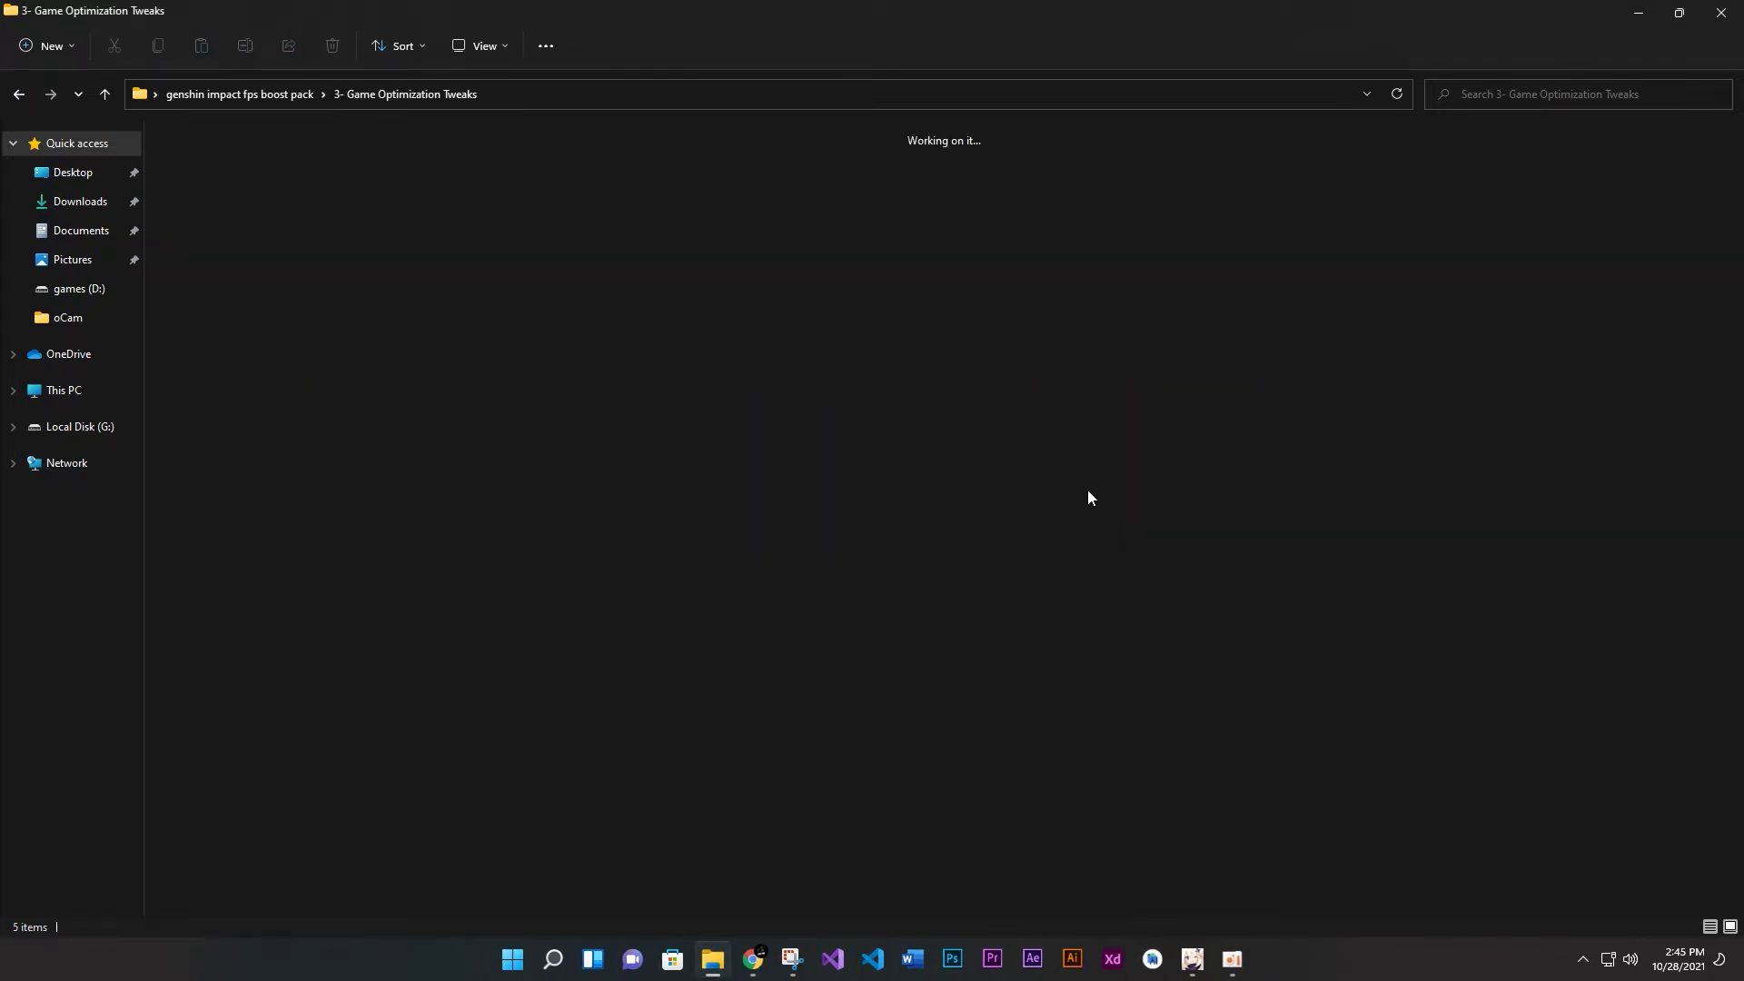
{"action": "left_click", "coordinate": [990, 545]}
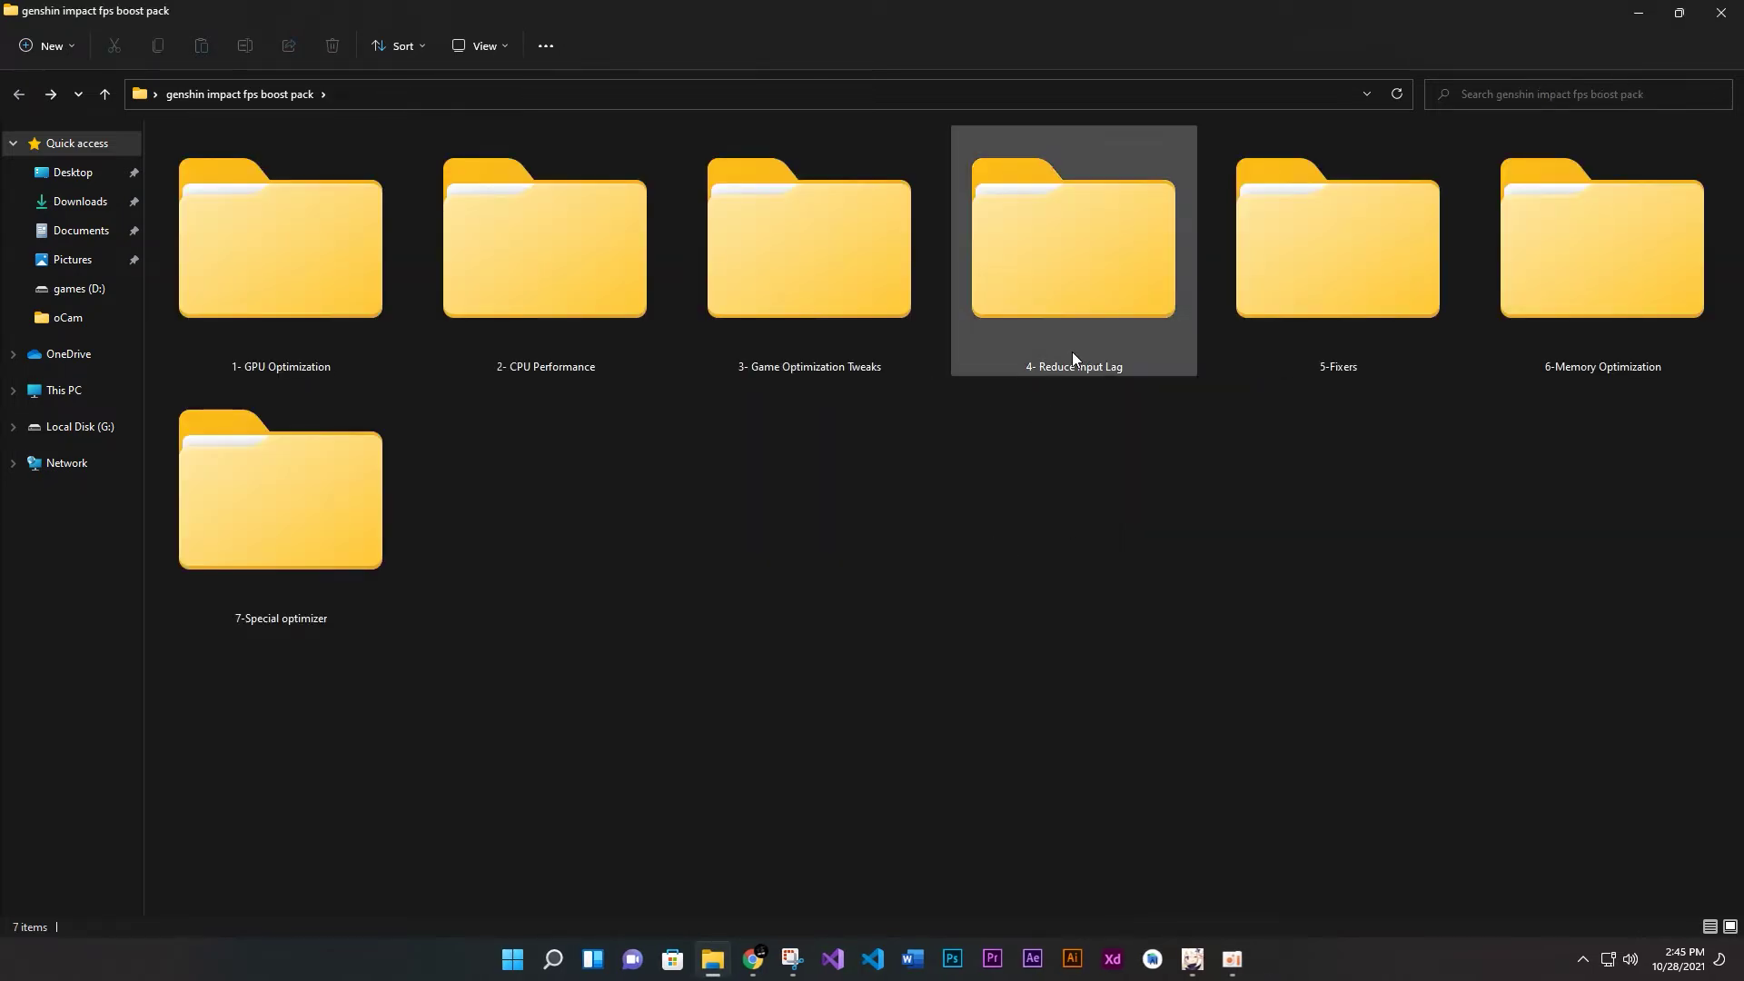
{"action": "double_click", "coordinate": [1071, 352]}
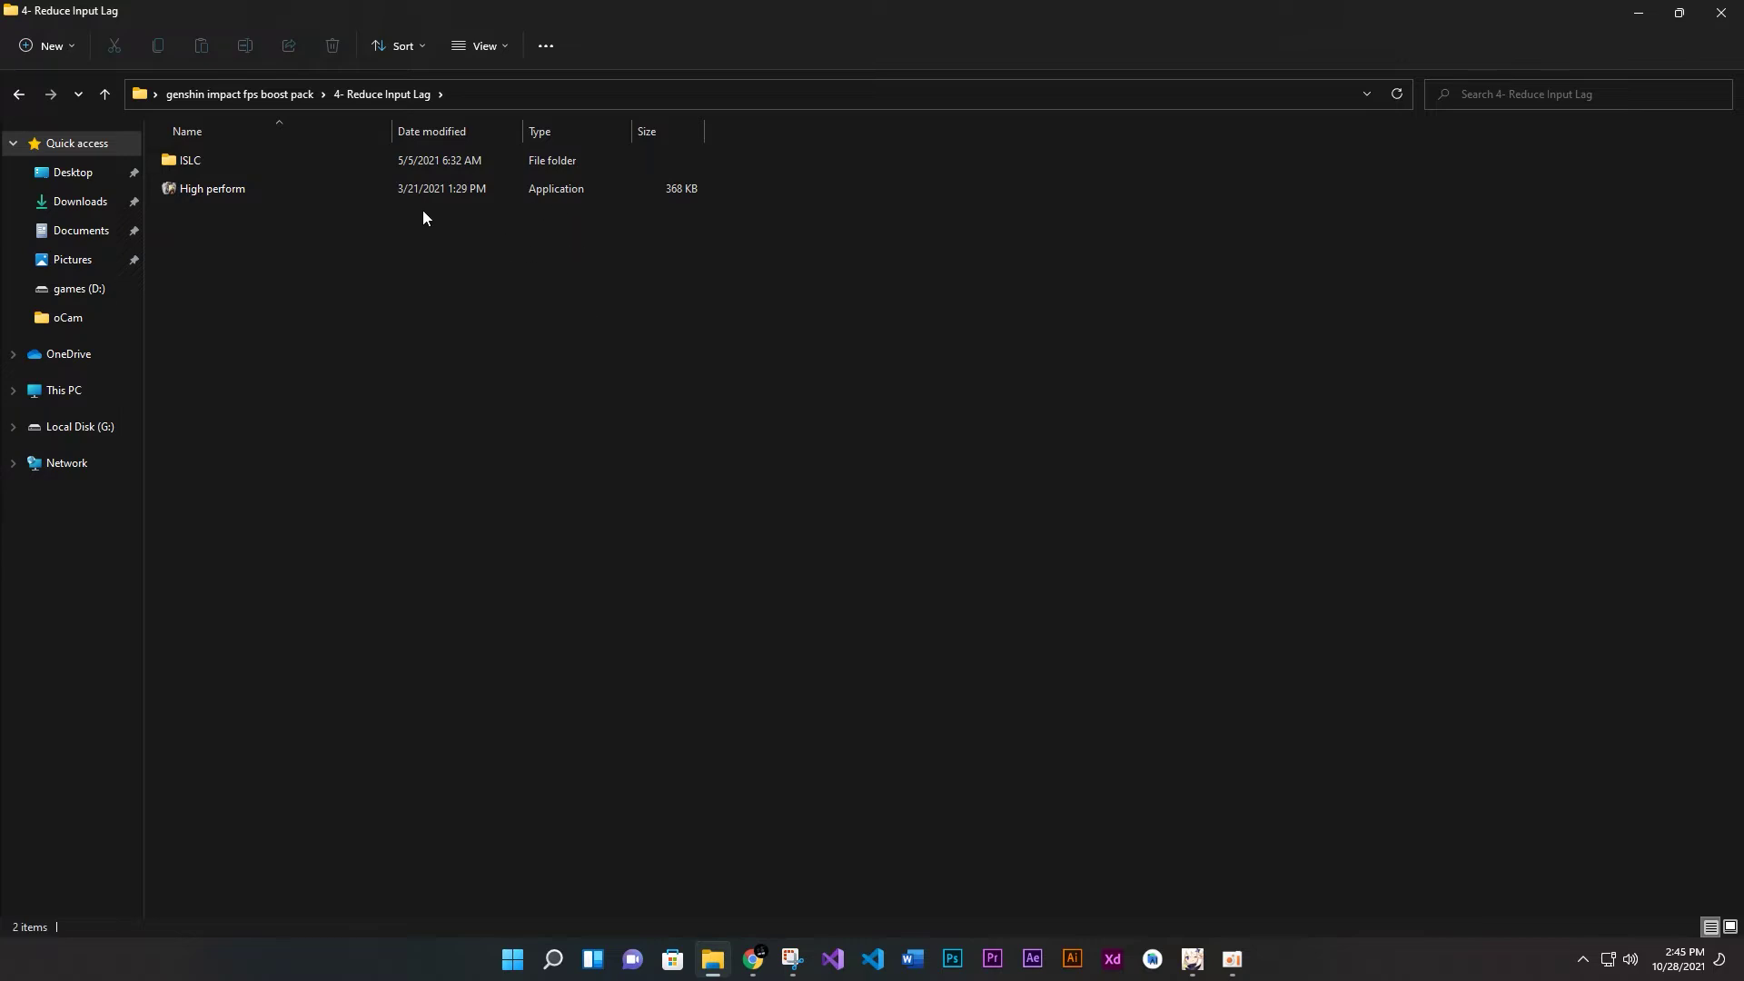
{"action": "left_click", "coordinate": [491, 48]}
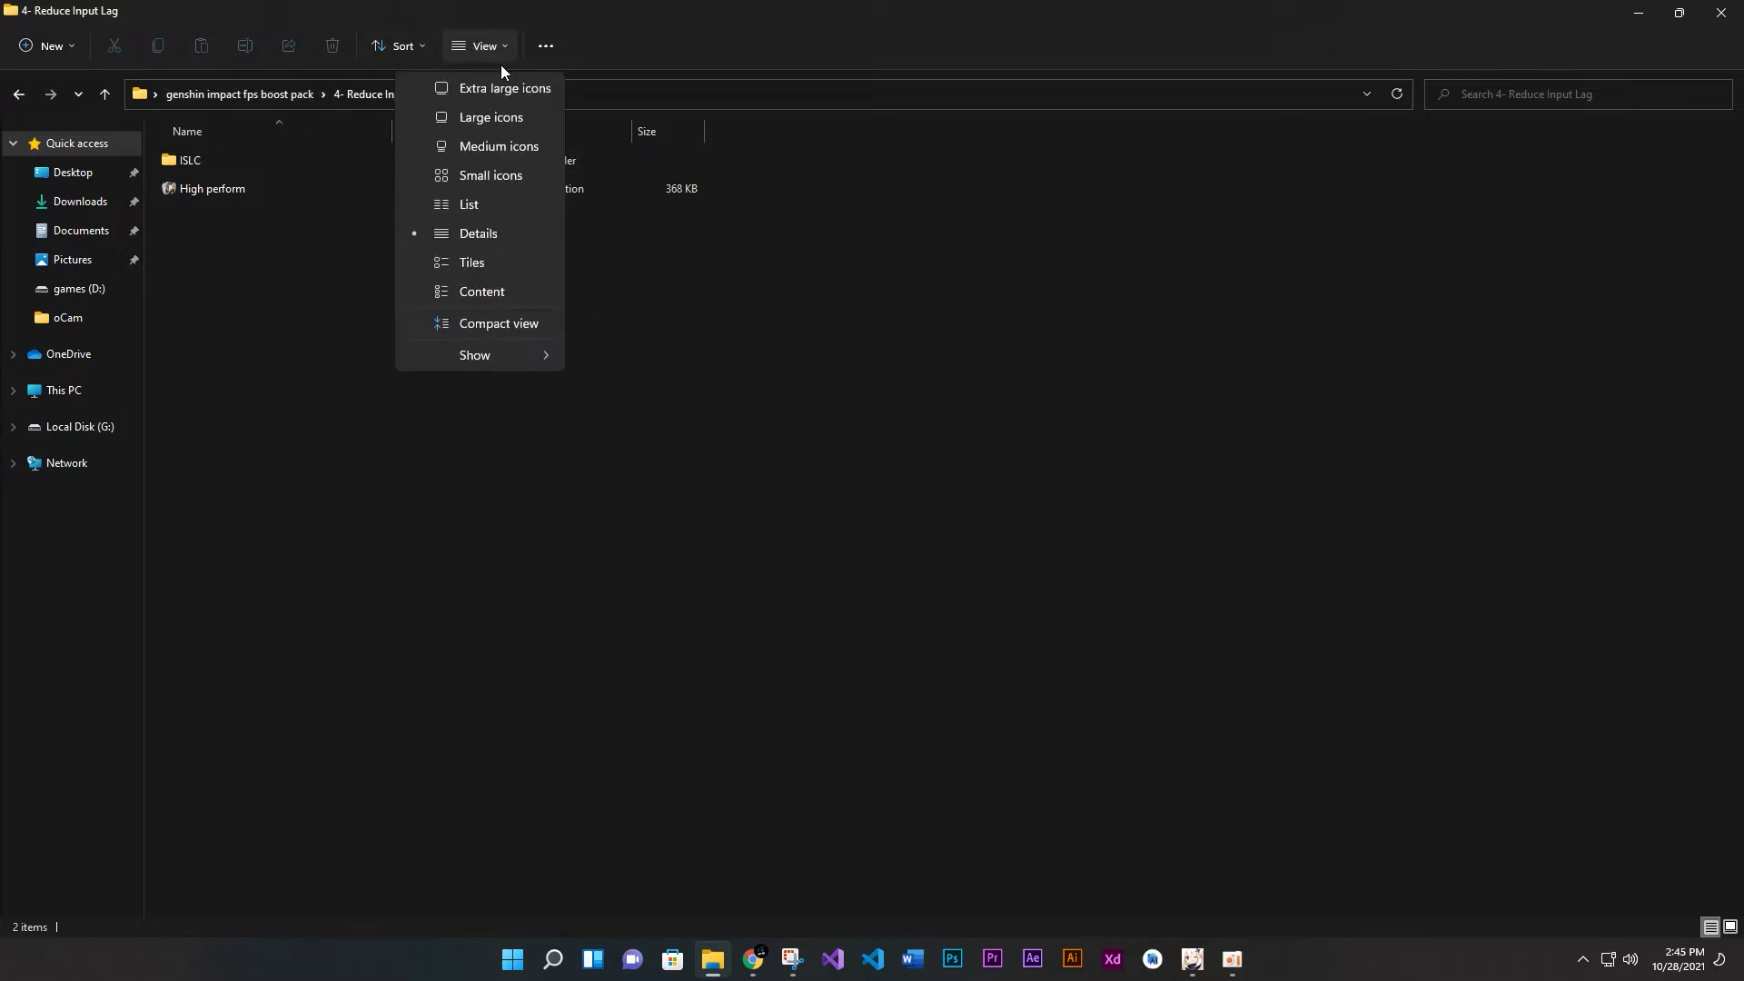
{"action": "left_click", "coordinate": [499, 88]}
{"action": "left_click_drag", "start_coordinate": [1214, 482], "coordinate": [242, 361]}
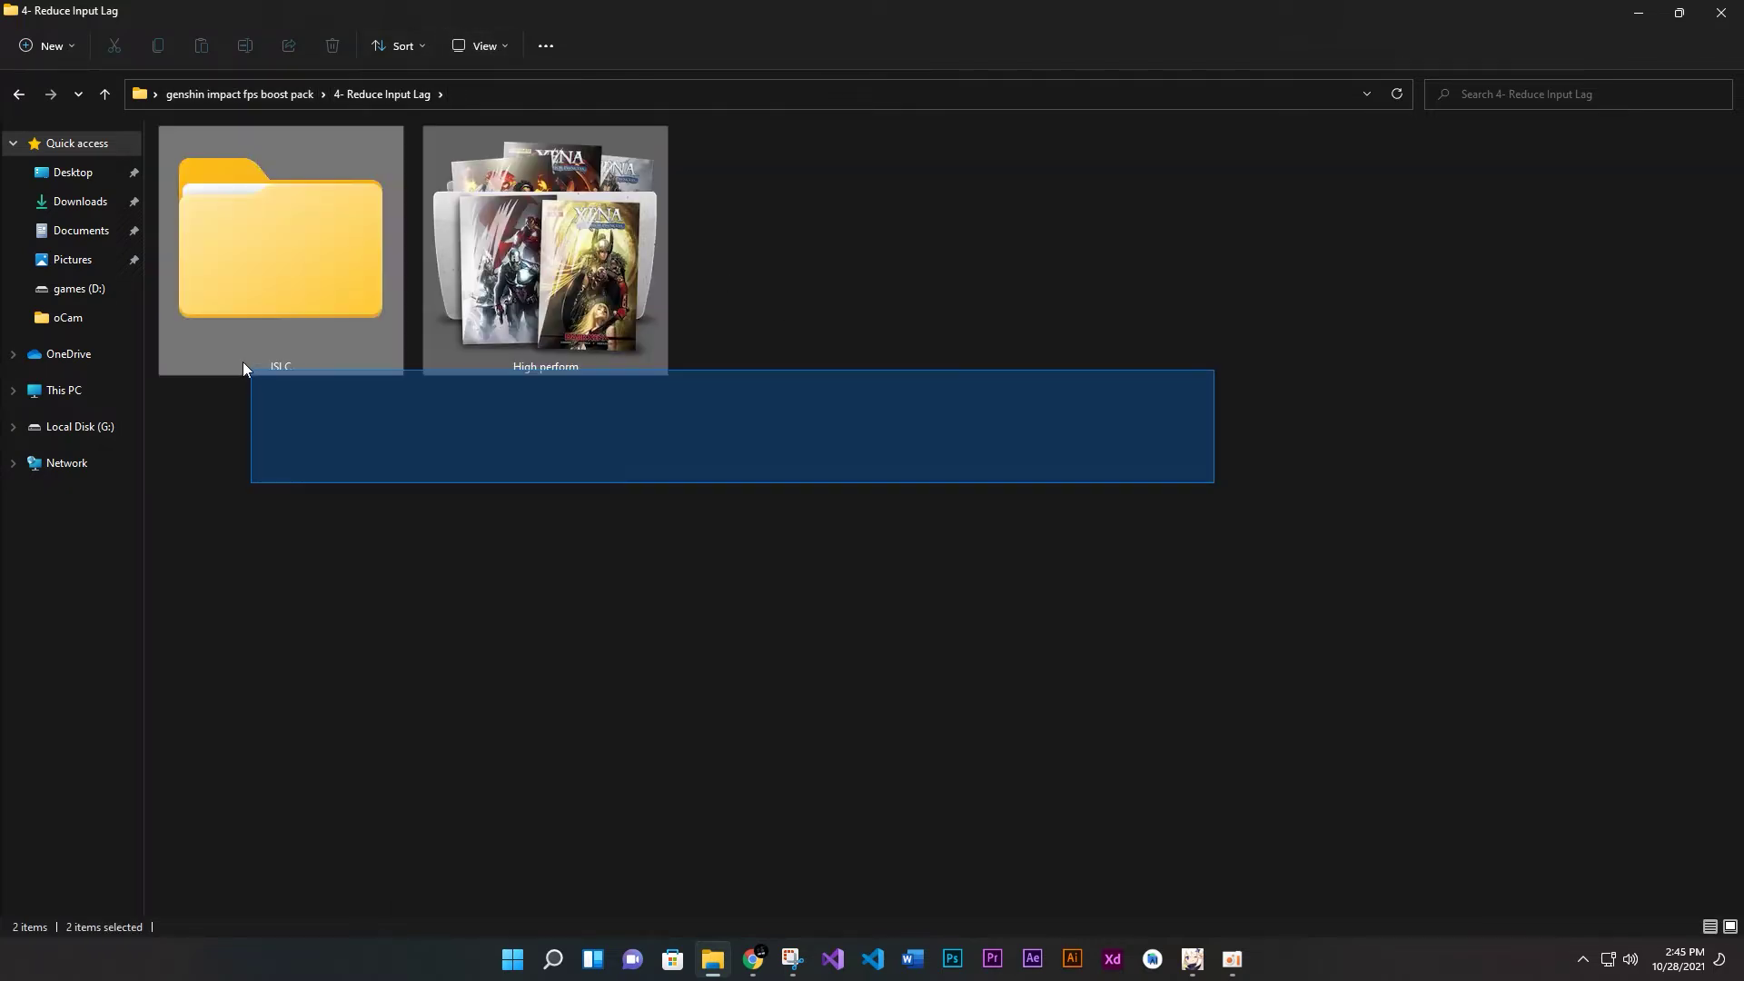
{"action": "left_click", "coordinate": [632, 494]}
Run the High perform application as administrator
{"action": "left_click", "coordinate": [563, 318]}
{"action": "right_click", "coordinate": [563, 318]}
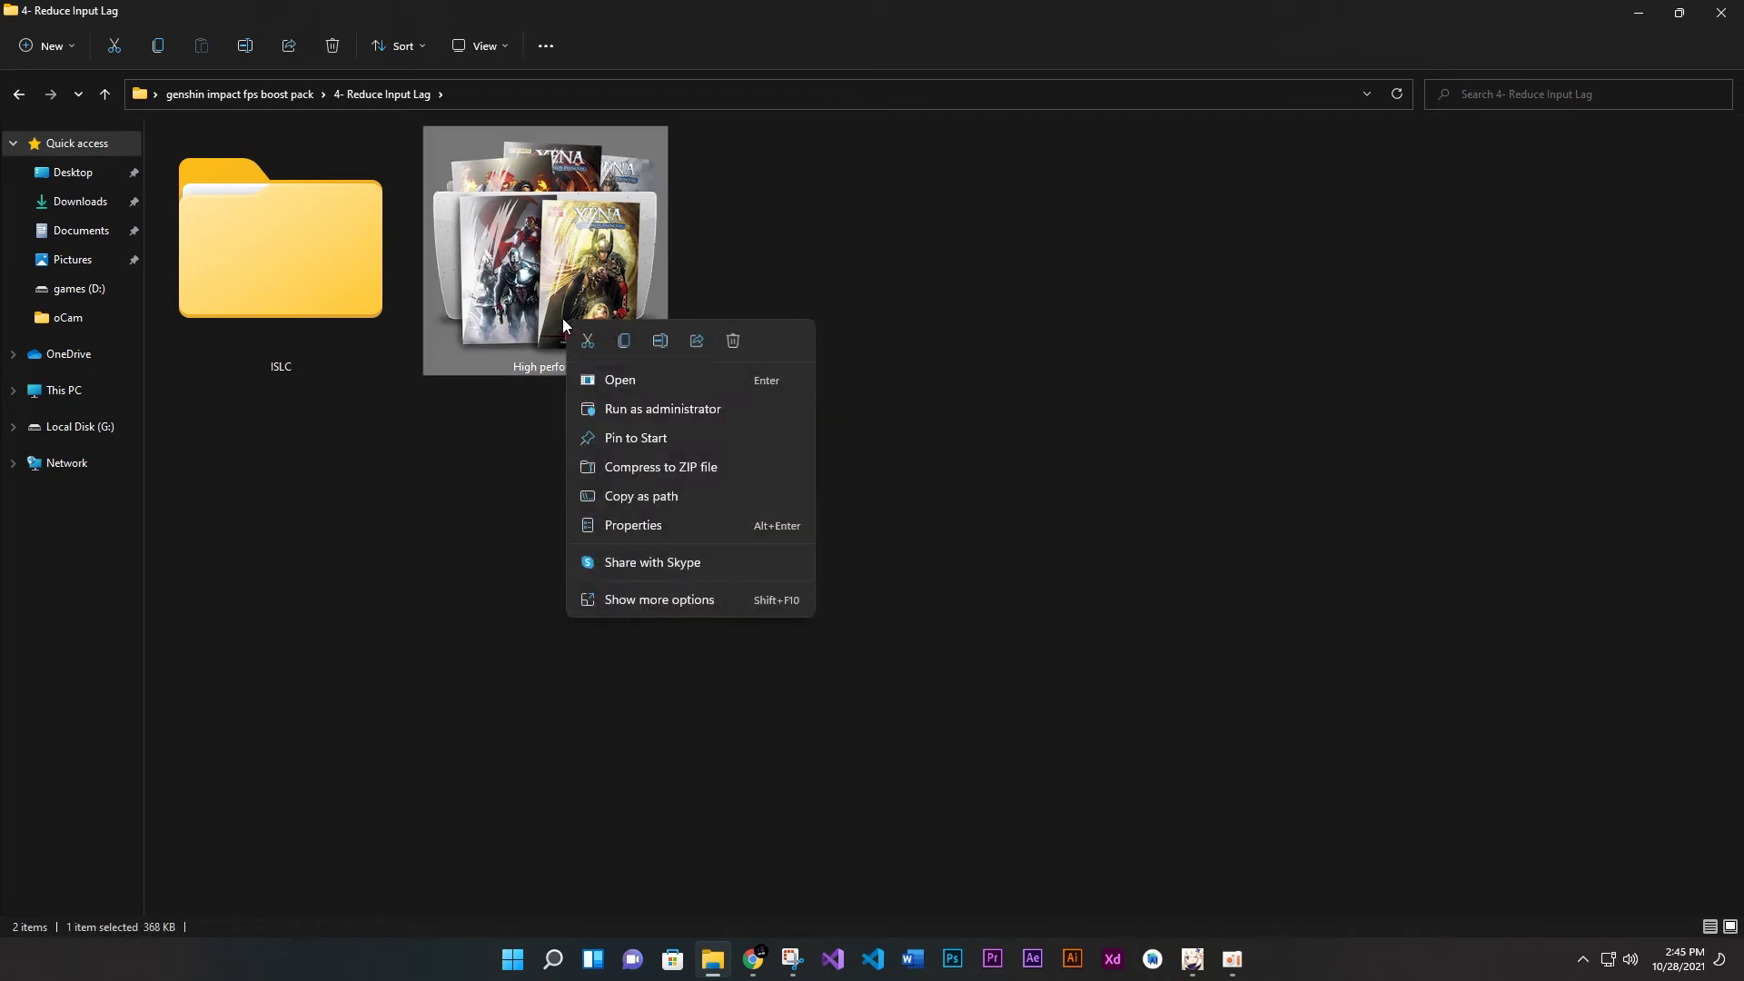
{"action": "left_click", "coordinate": [650, 438]}
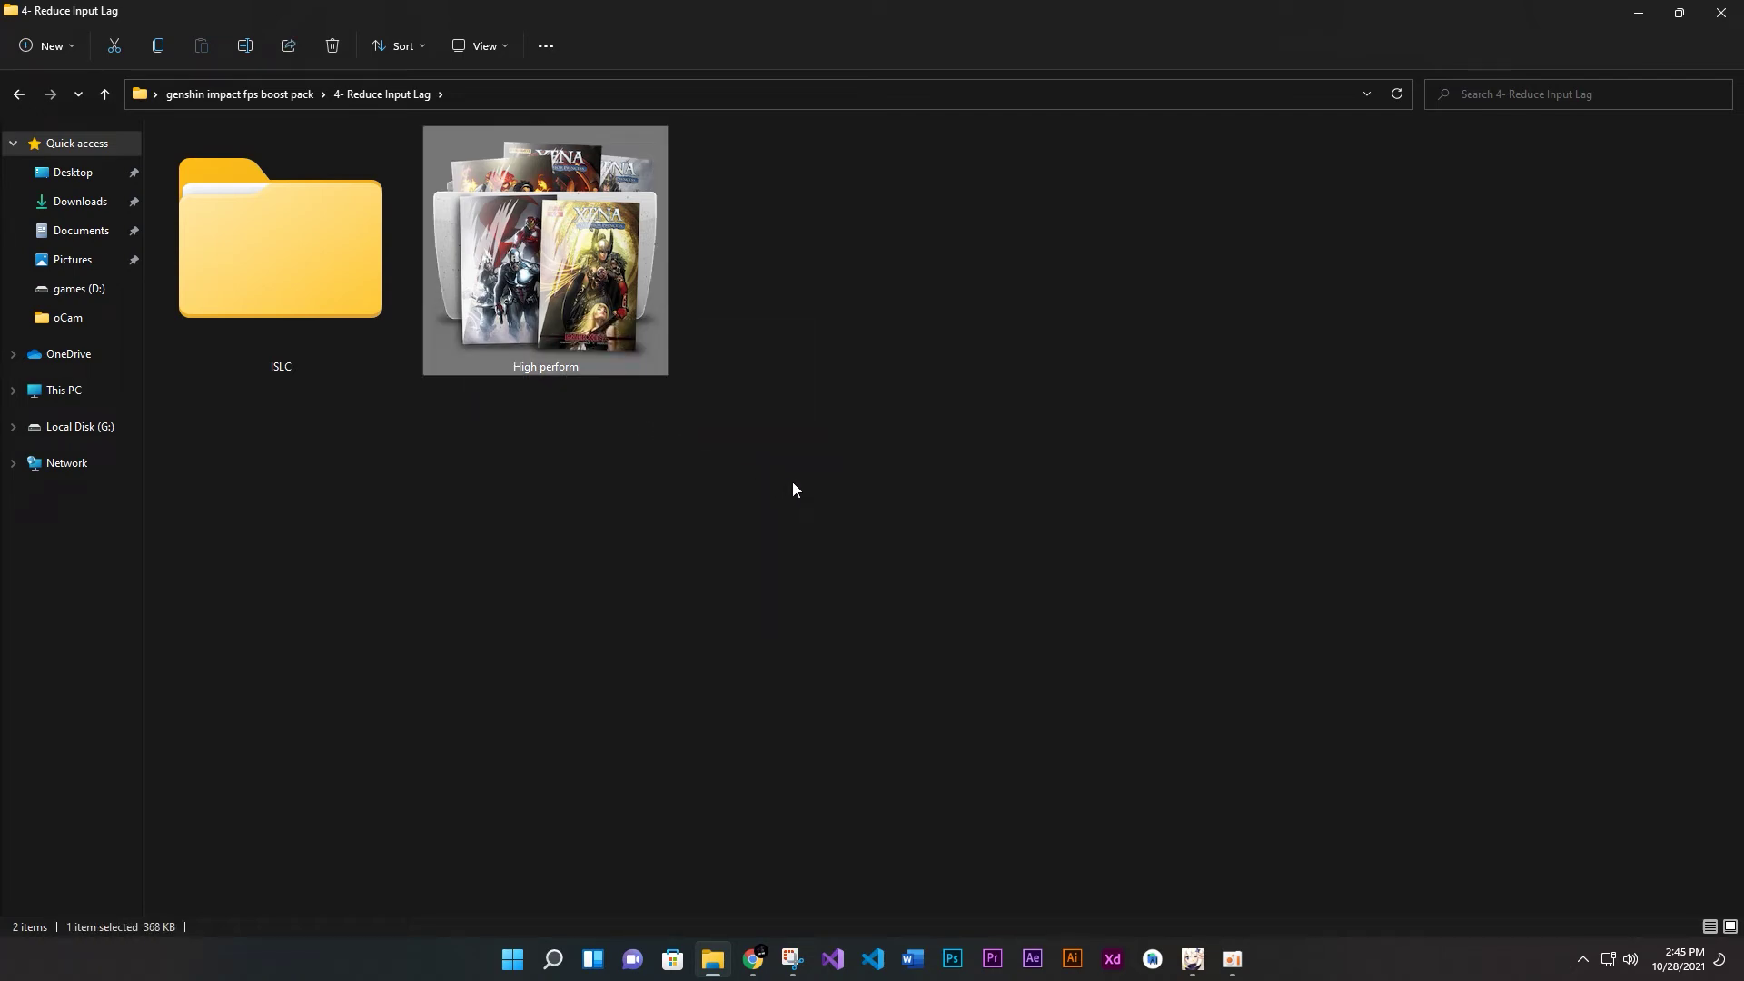
{"action": "right_click", "coordinate": [553, 334]}
{"action": "left_click", "coordinate": [623, 418]}
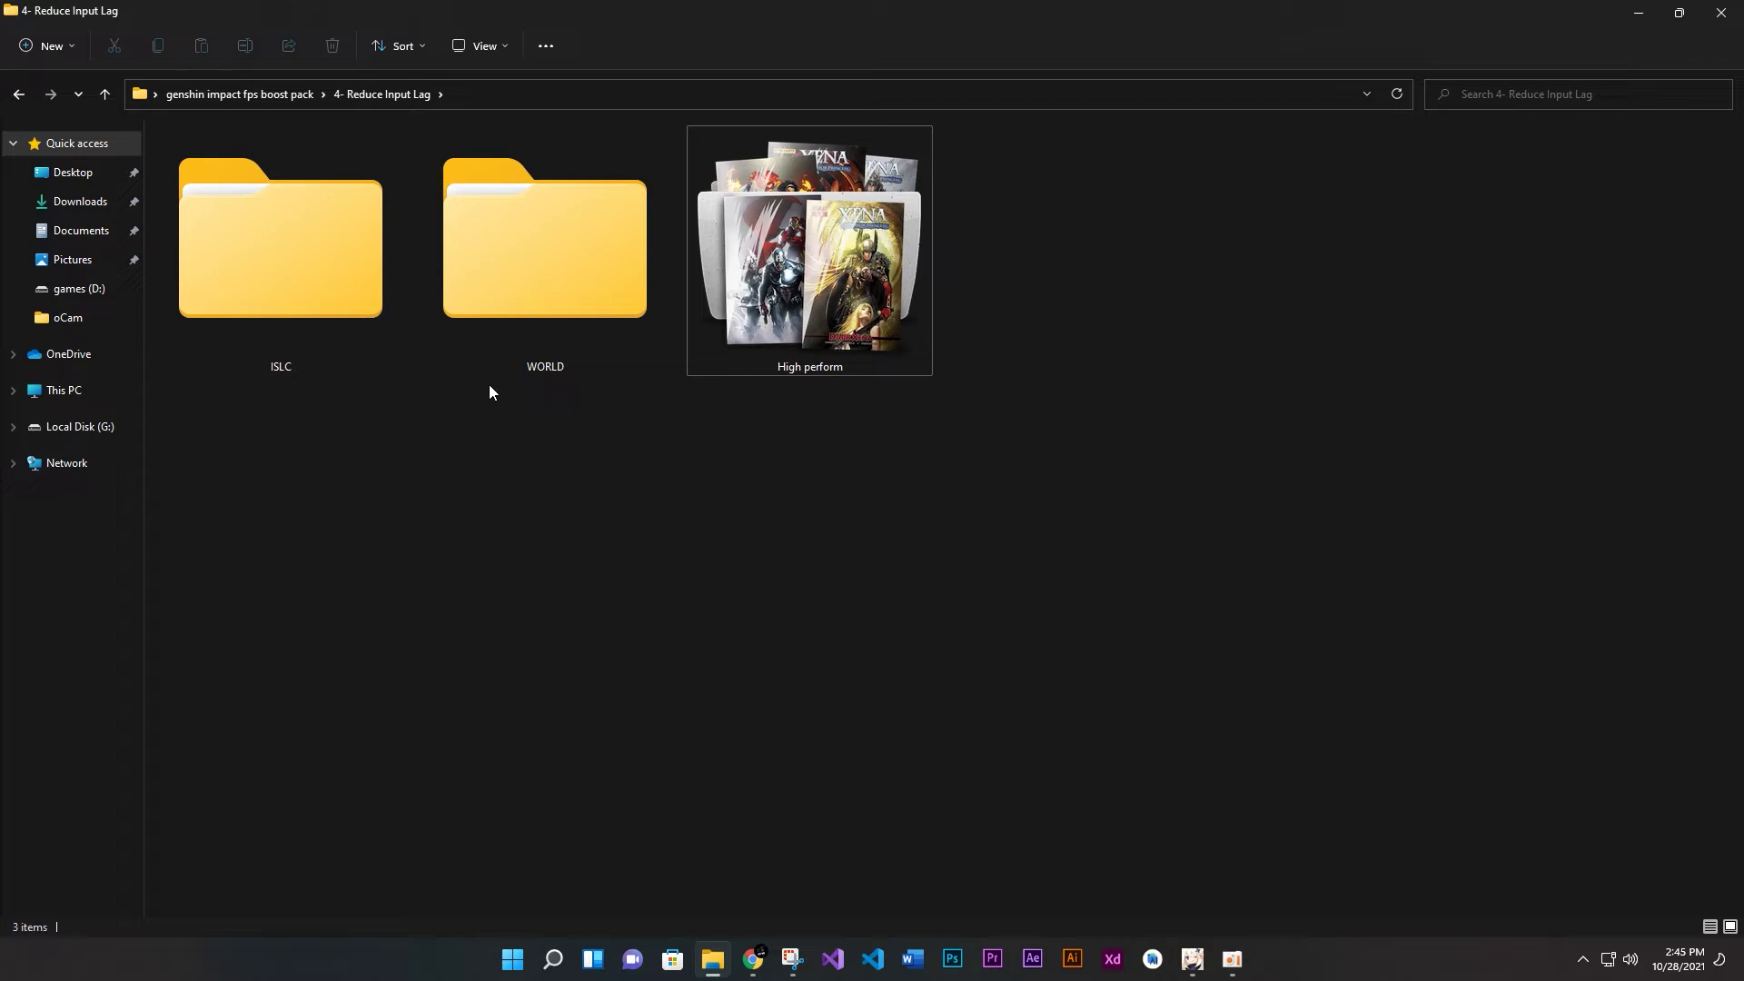
Open the ISLC folder and launch Intelligent standby list cleaner ISLC
{"action": "double_click", "coordinate": [443, 331]}
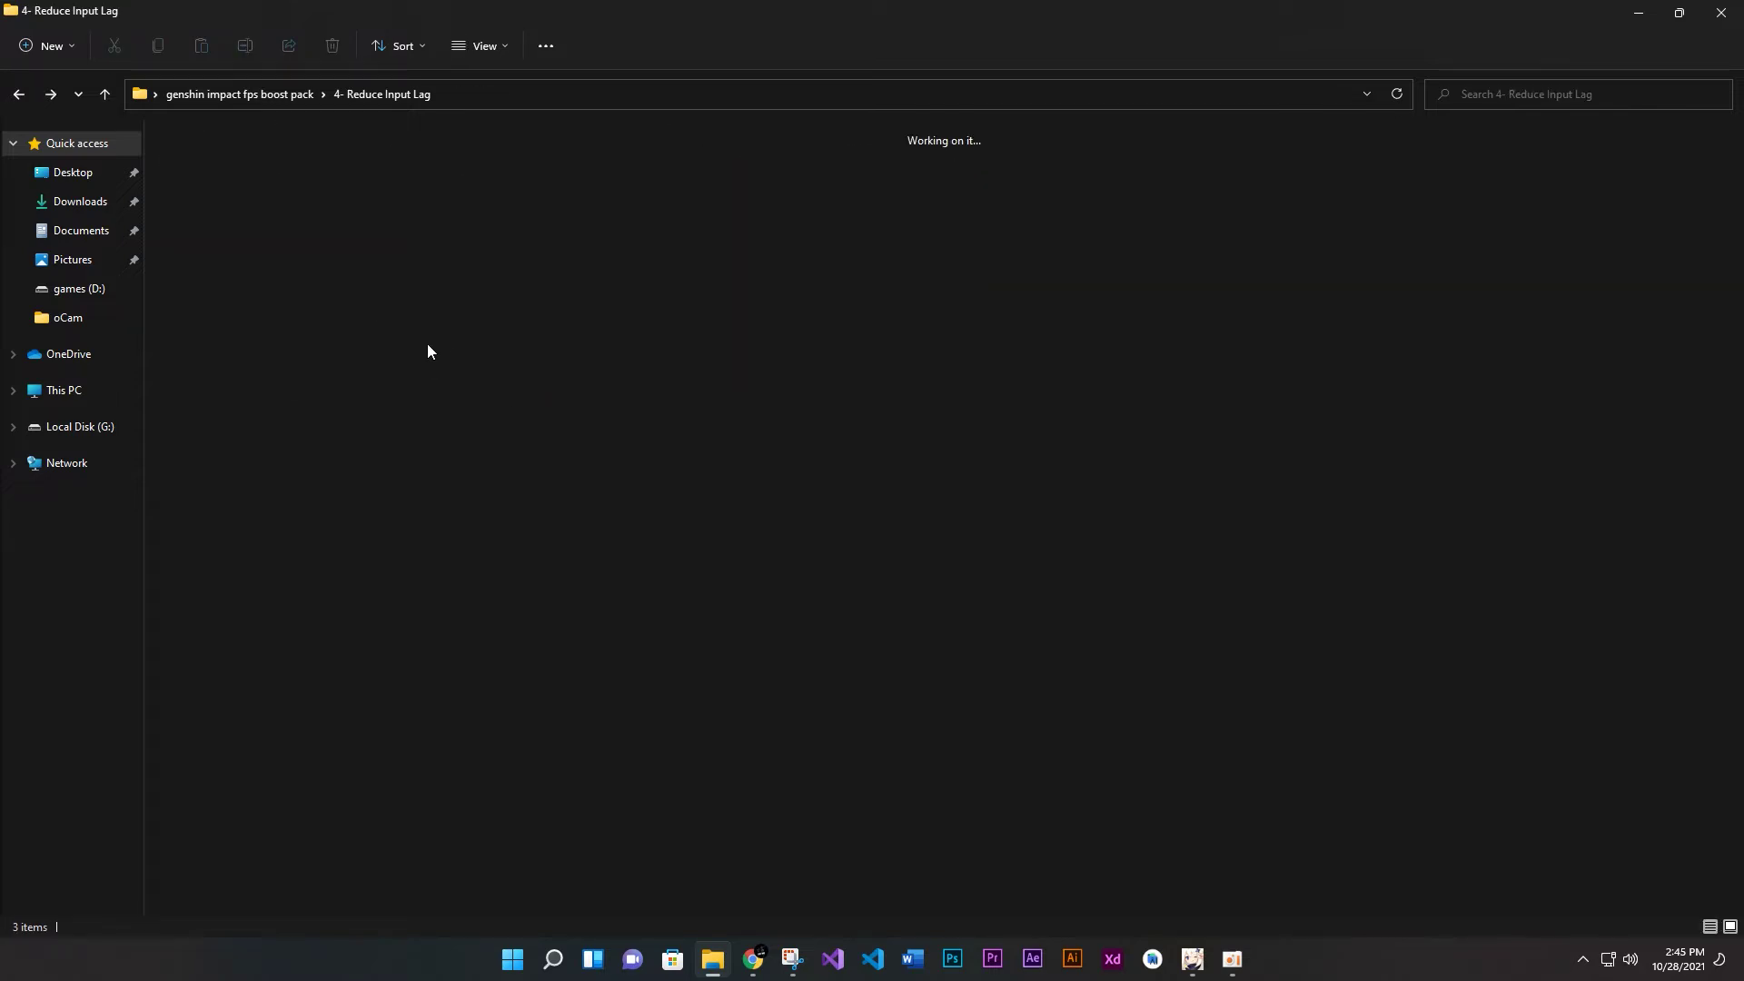
{"action": "double_click", "coordinate": [334, 341]}
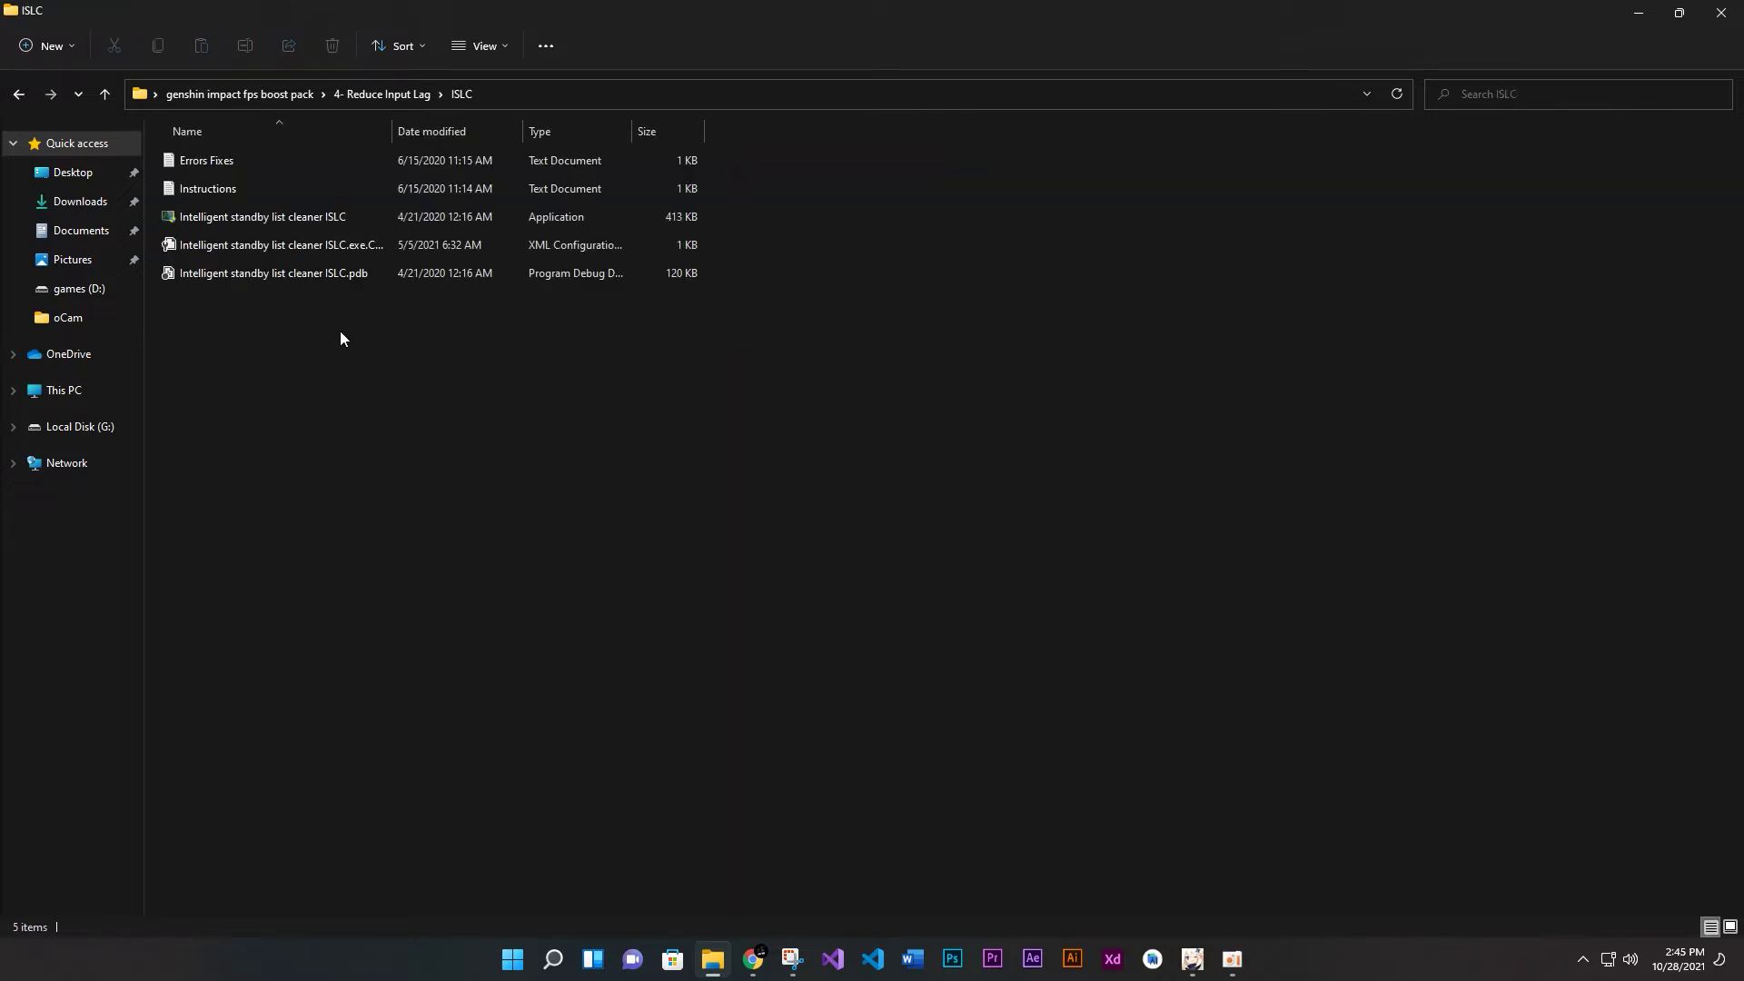
{"action": "left_click", "coordinate": [210, 220]}
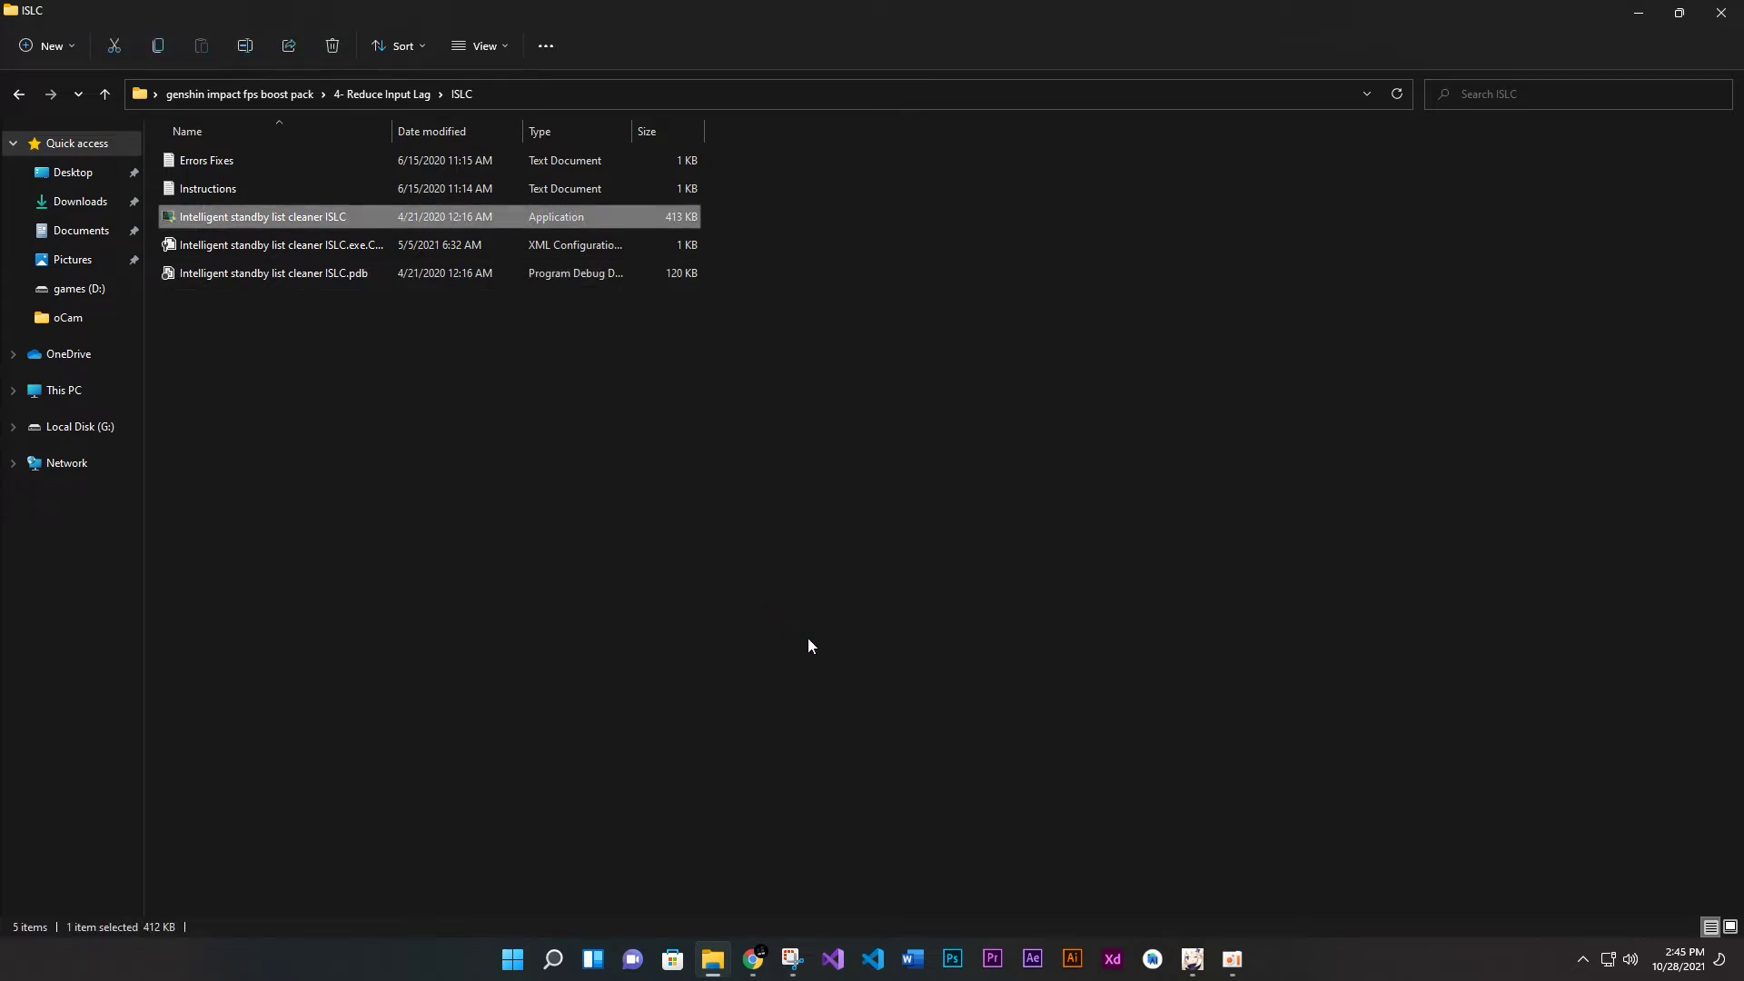
{"action": "left_click", "coordinate": [866, 652]}
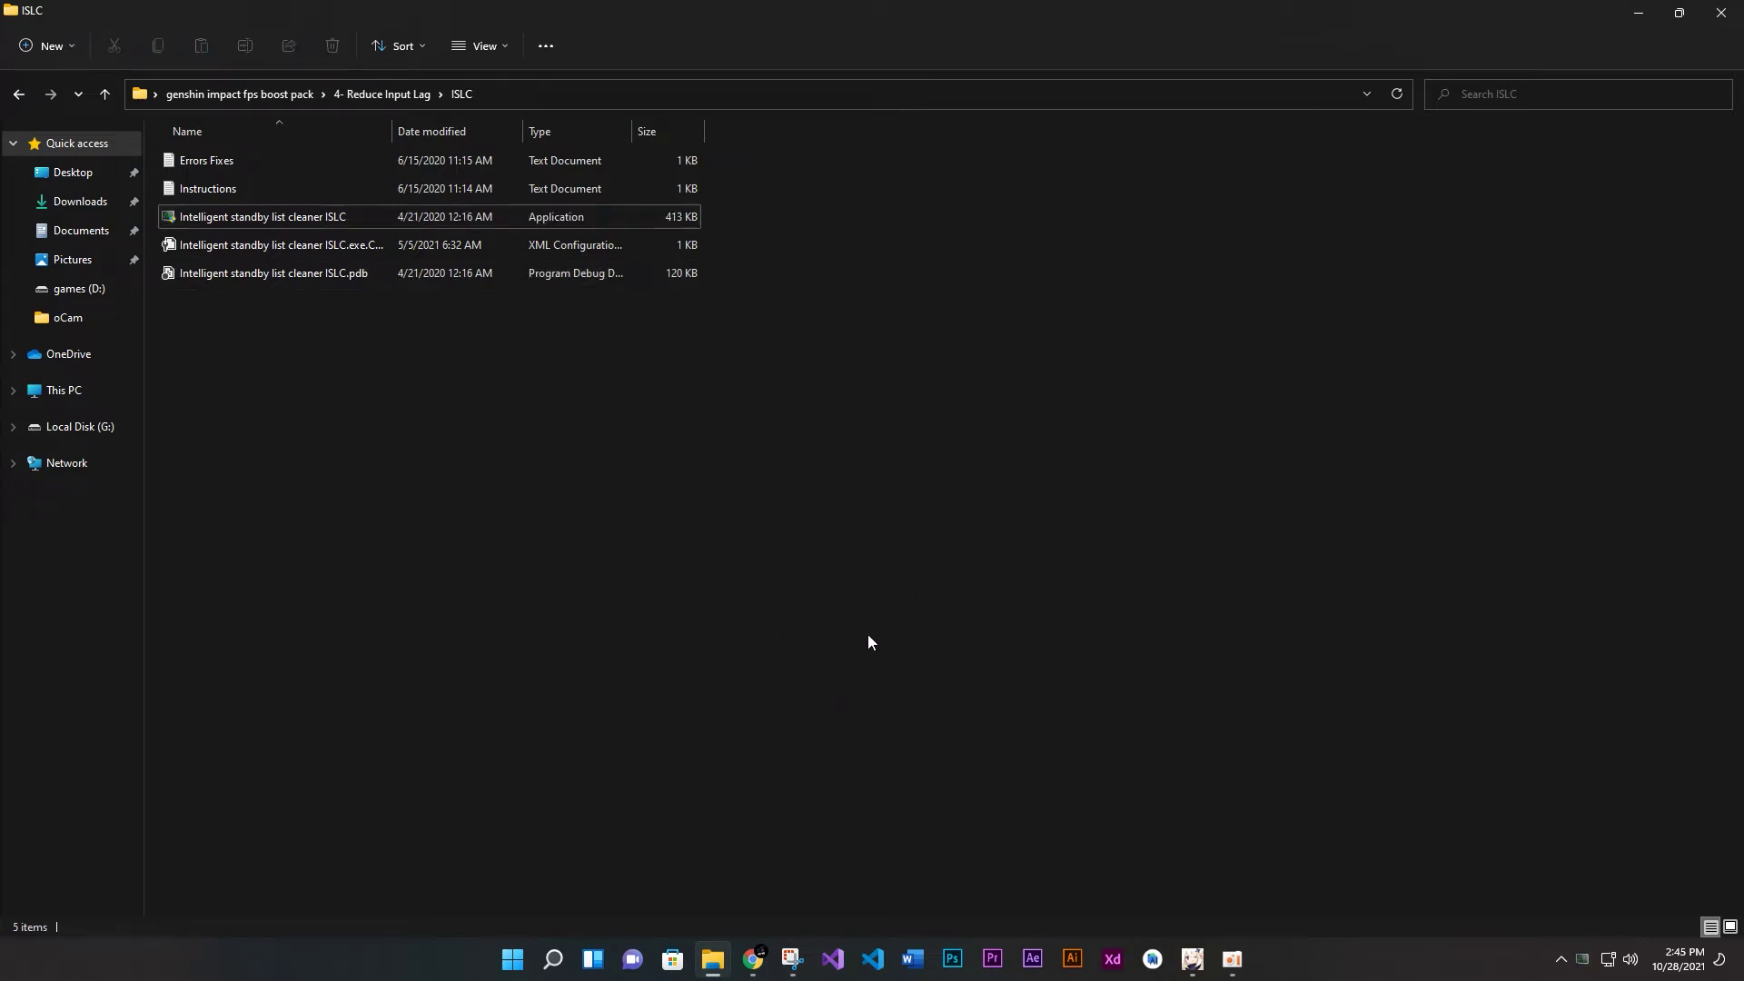
Display the ISLC files as extra large icons, and bring up the running cleaner's window in the middle of the screen
{"action": "left_click", "coordinate": [484, 45]}
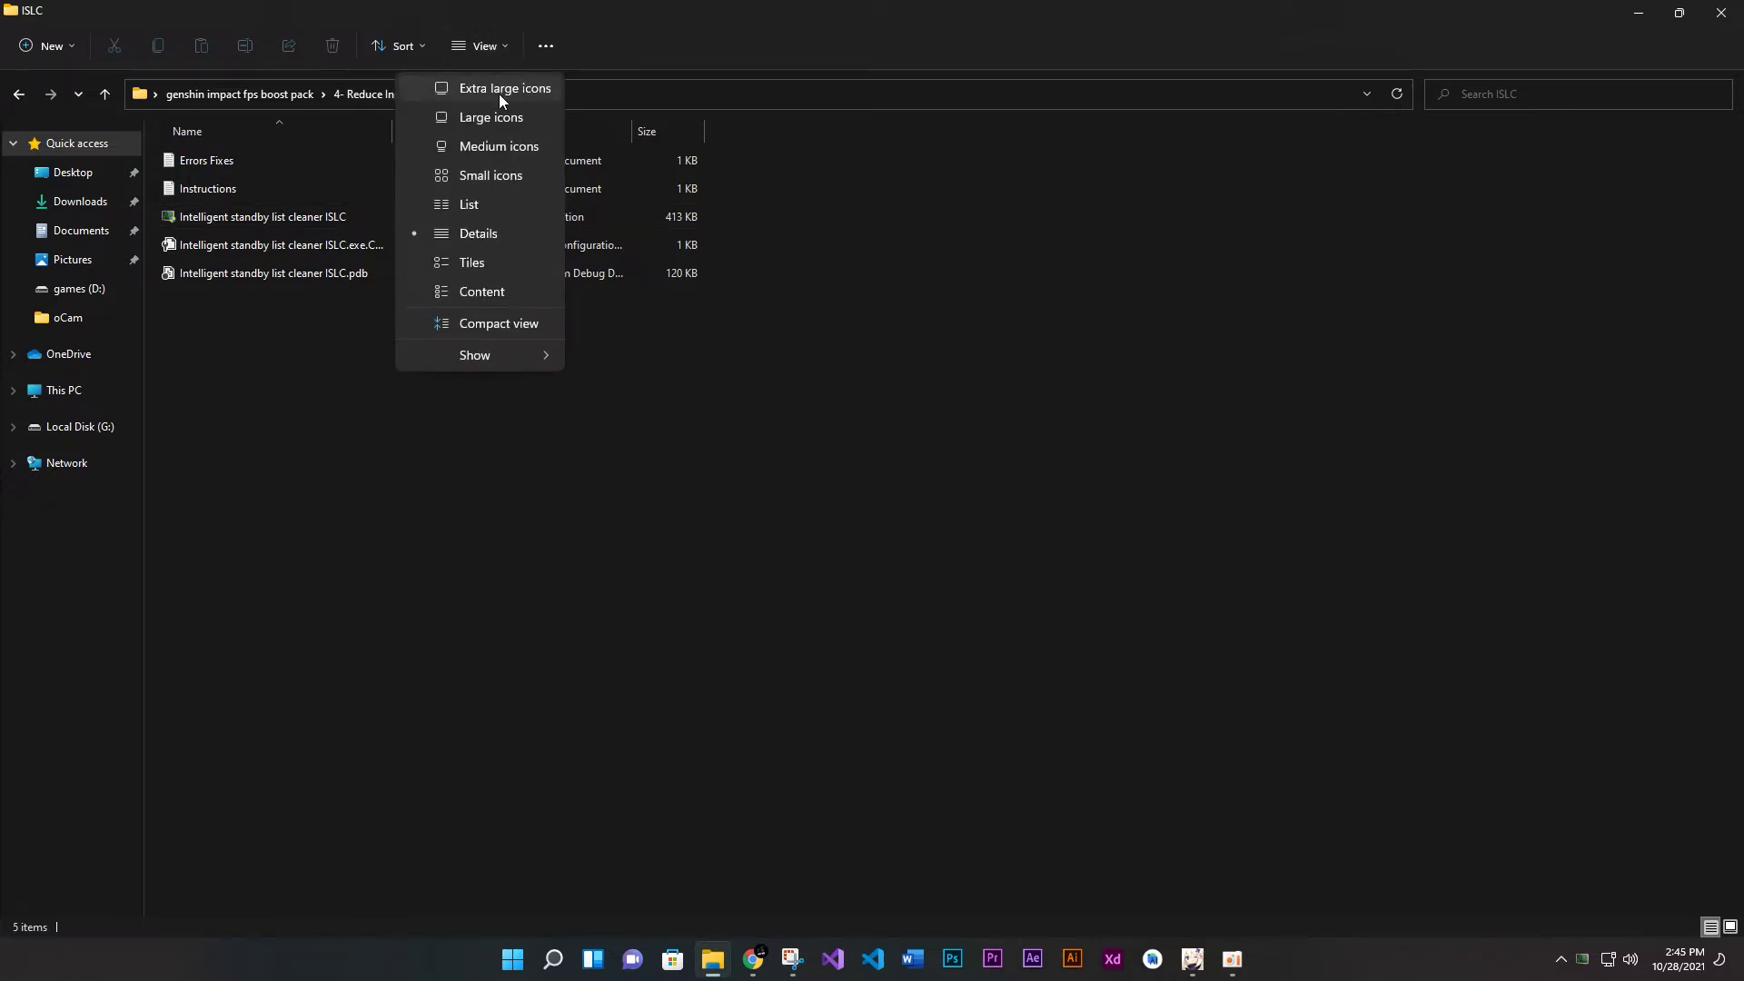
{"action": "left_click", "coordinate": [499, 94]}
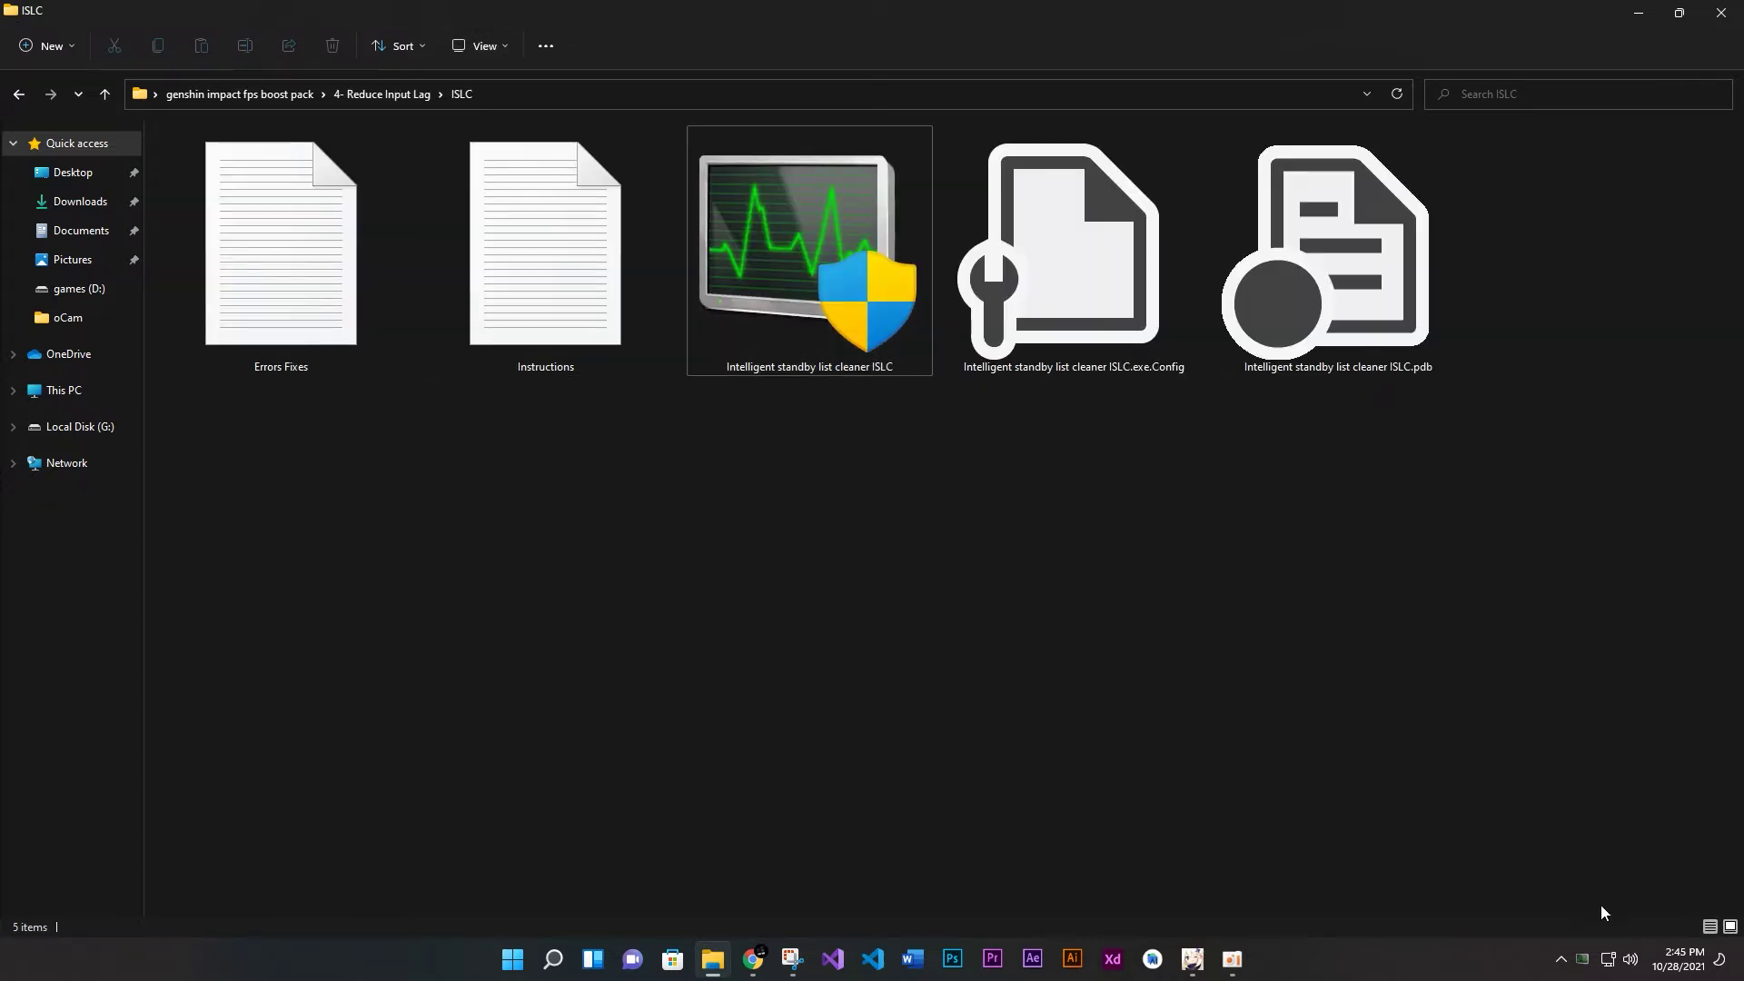
{"action": "left_click", "coordinate": [1581, 962]}
{"action": "left_click", "coordinate": [1583, 968]}
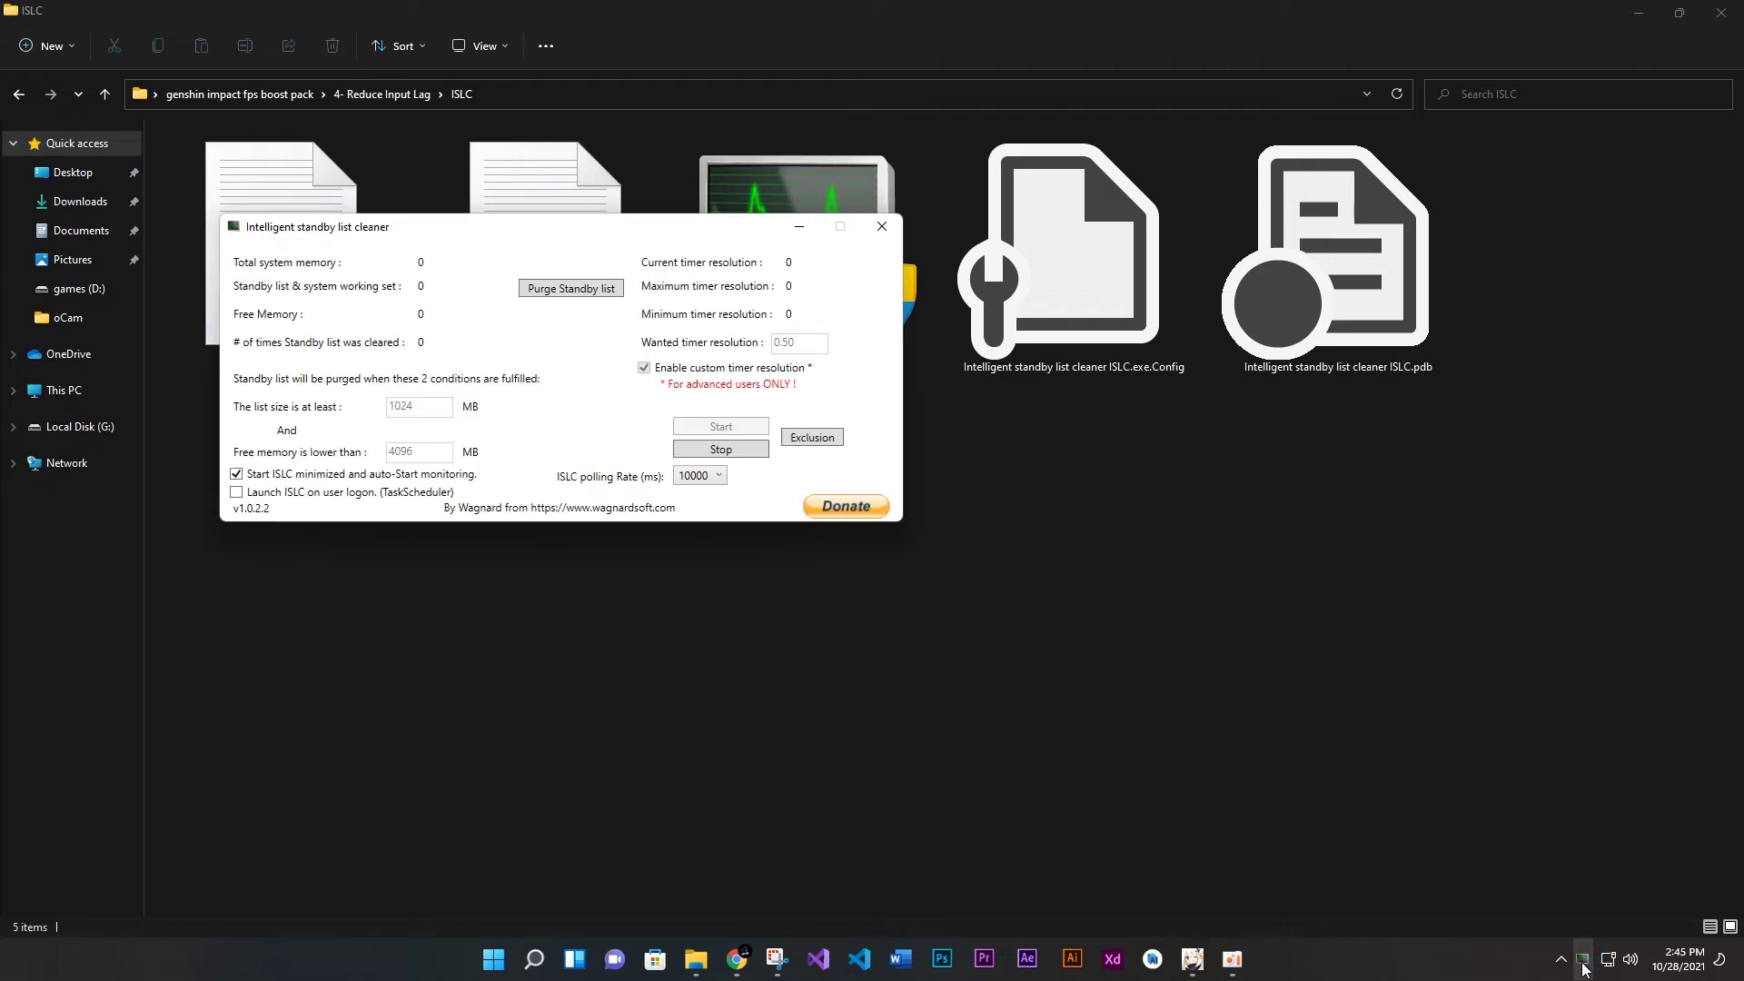
{"action": "left_click_drag", "start_coordinate": [626, 235], "coordinate": [973, 303]}
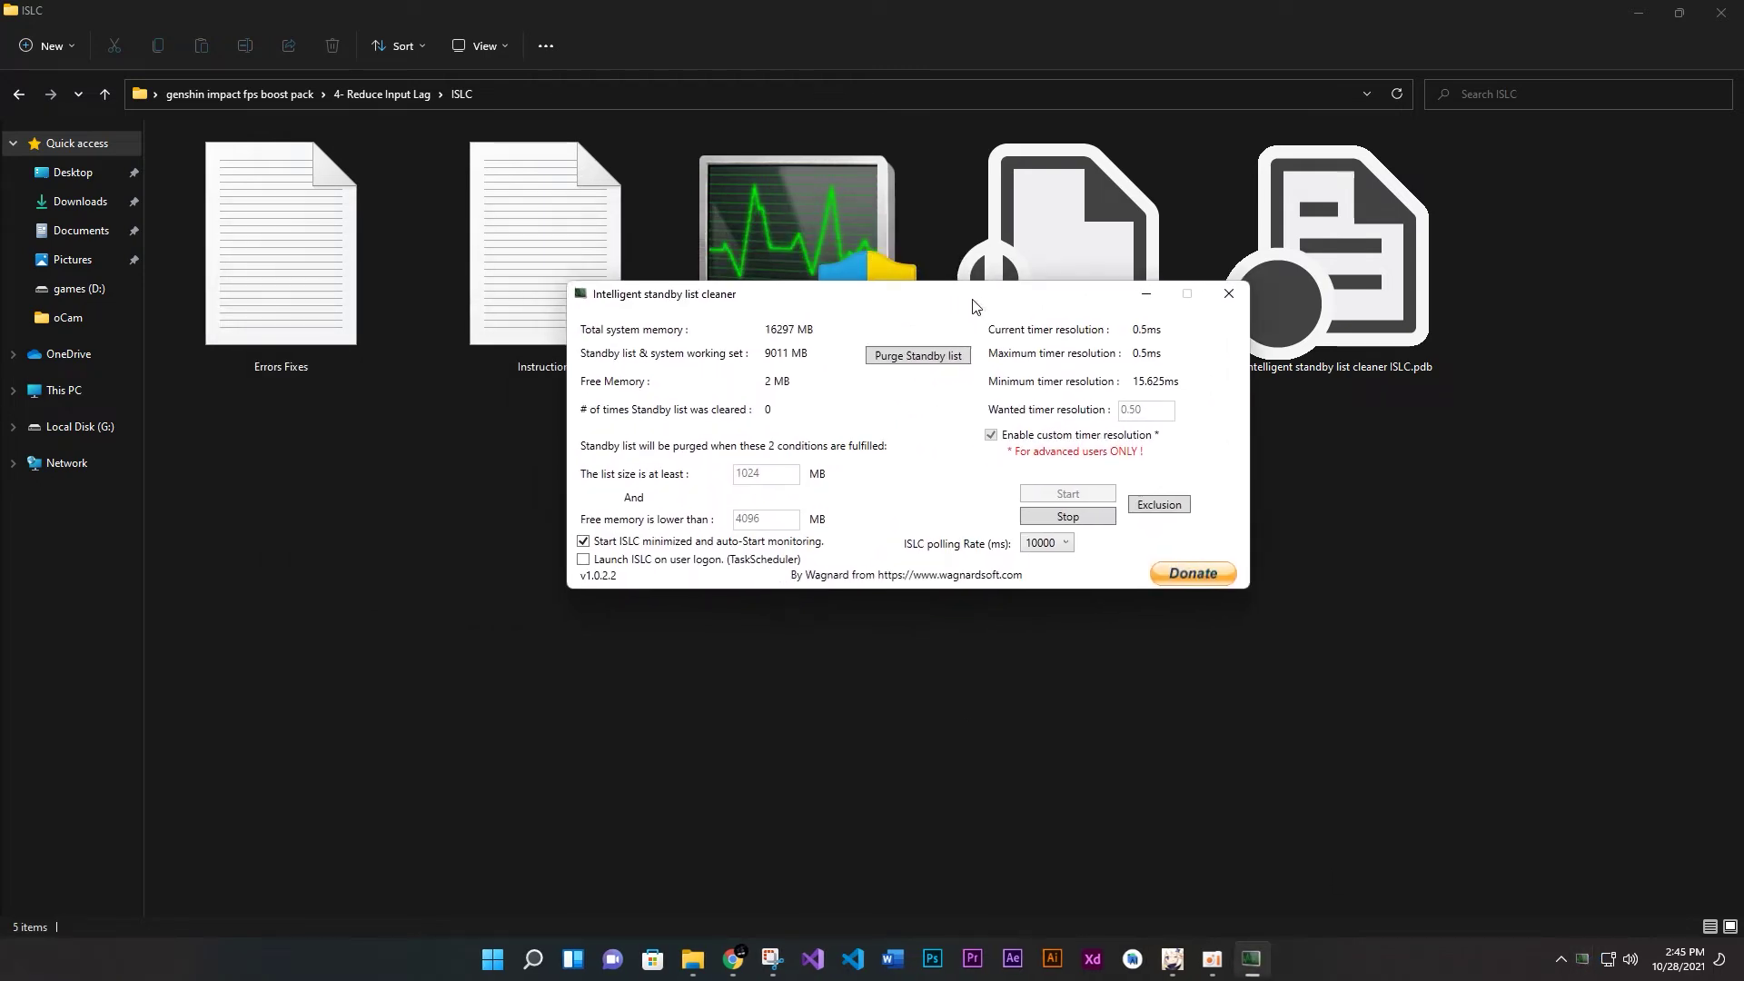
Stop the cleaner's monitoring, set the minimum list size to 9011 MB, then restart monitoring and minimize the window
{"action": "left_click", "coordinate": [1067, 518]}
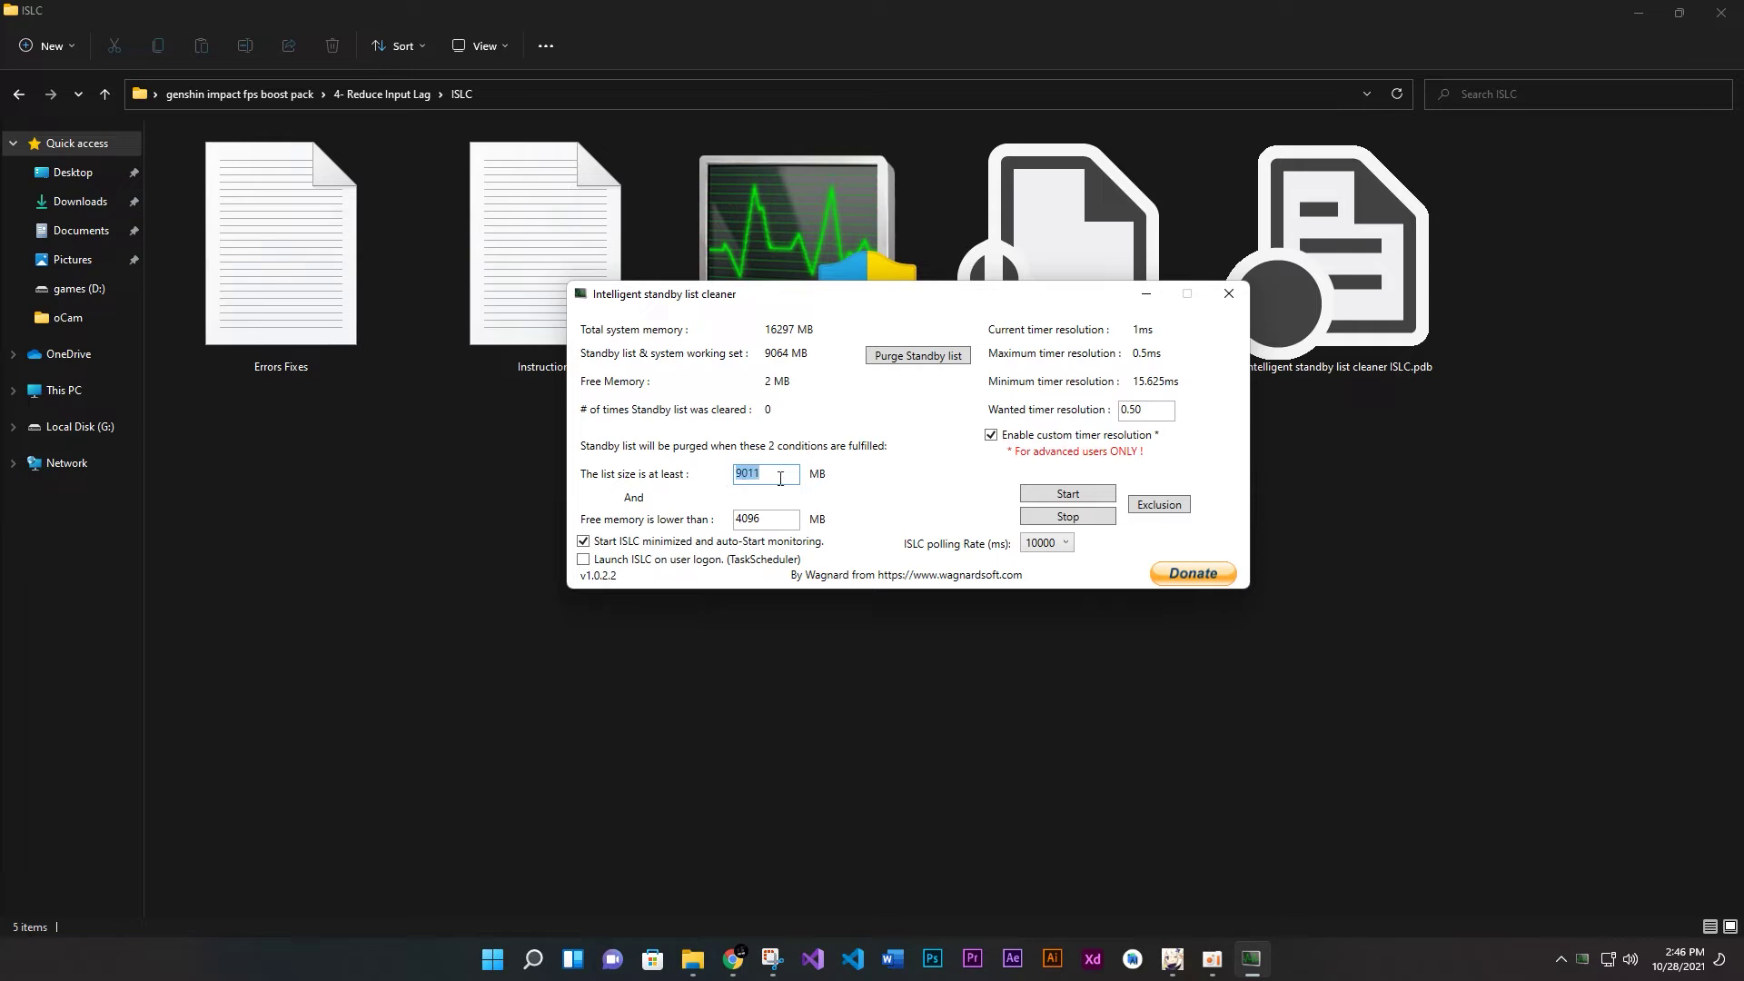
{"action": "left_click", "coordinate": [1028, 498]}
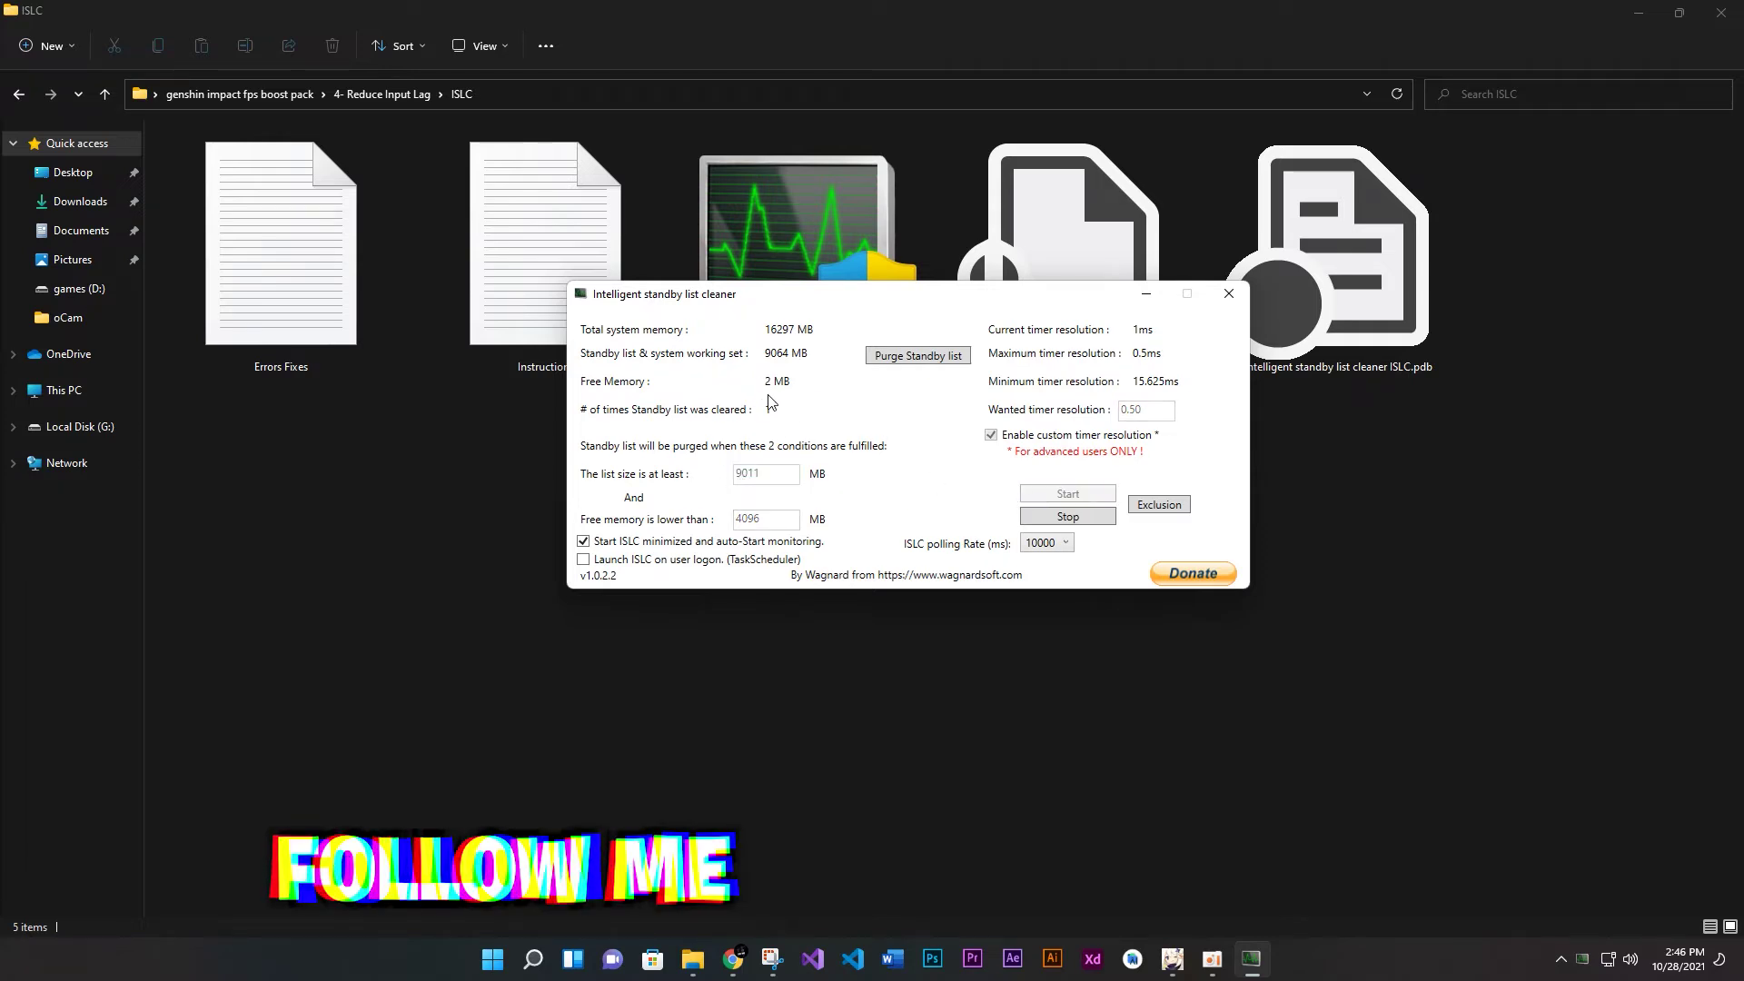
{"action": "left_click", "coordinate": [1147, 297]}
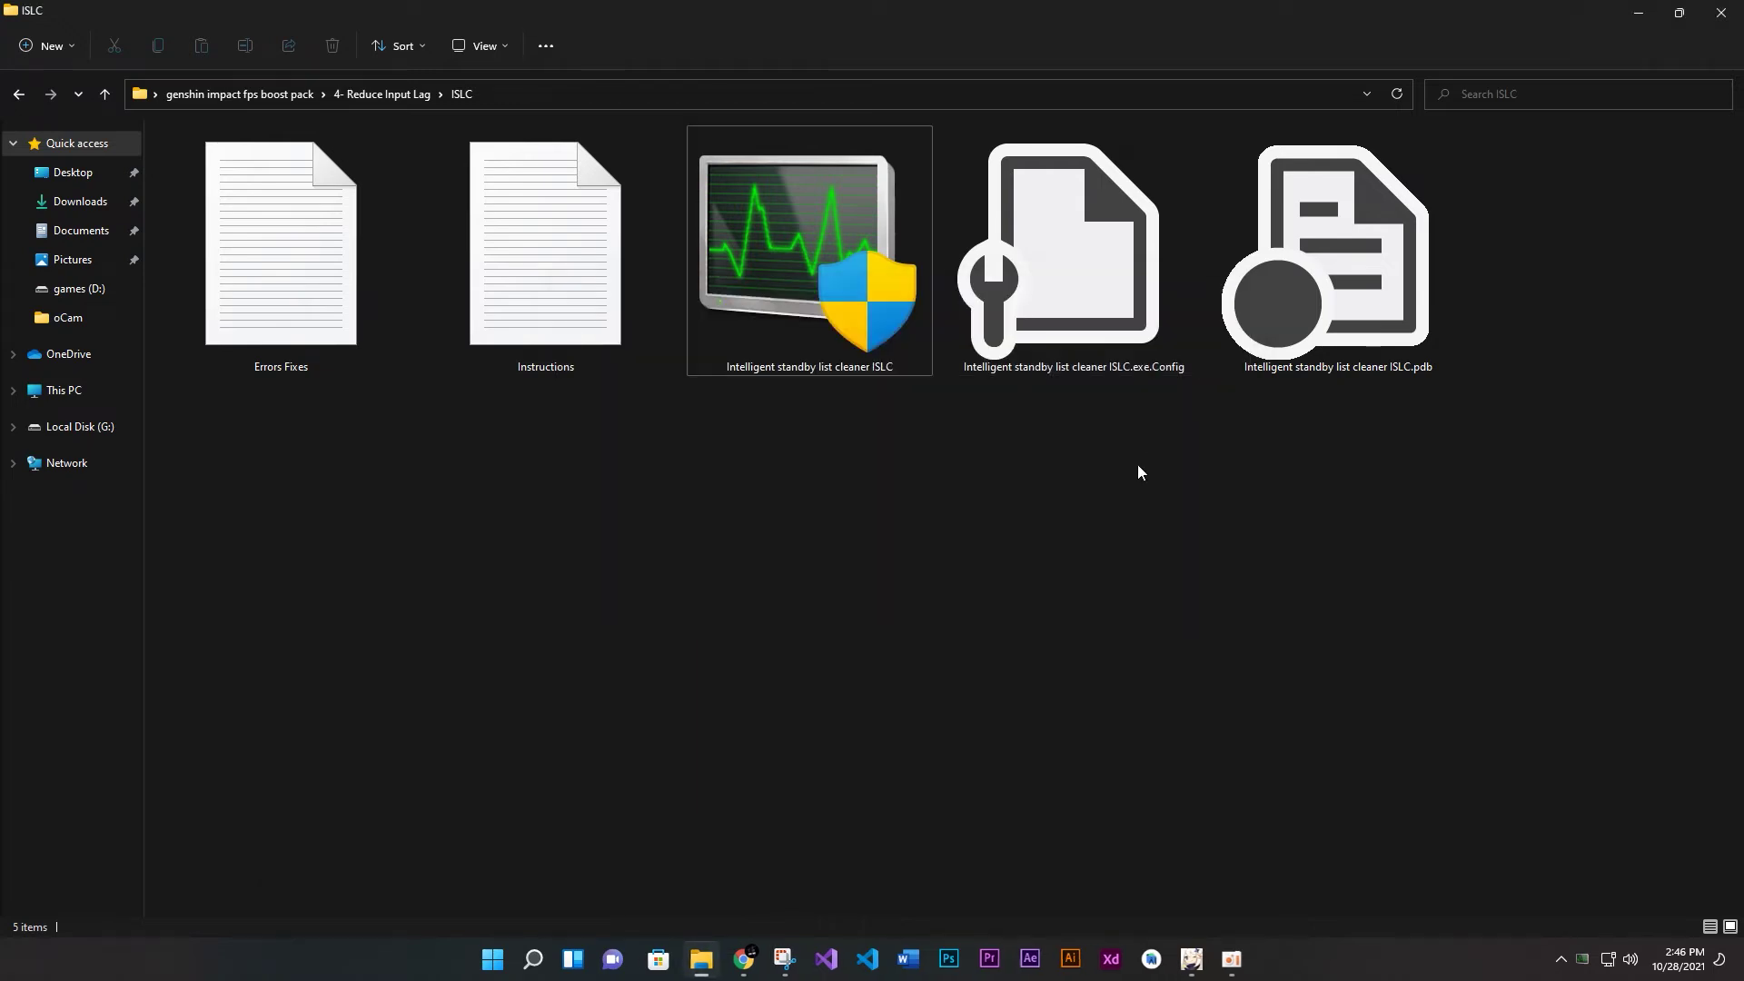
Return to the boost pack's main folder, open 5-Fixers and display its batch files as extra large icons
{"action": "key", "text": "alt+Up"}
{"action": "key", "text": "alt+Up"}
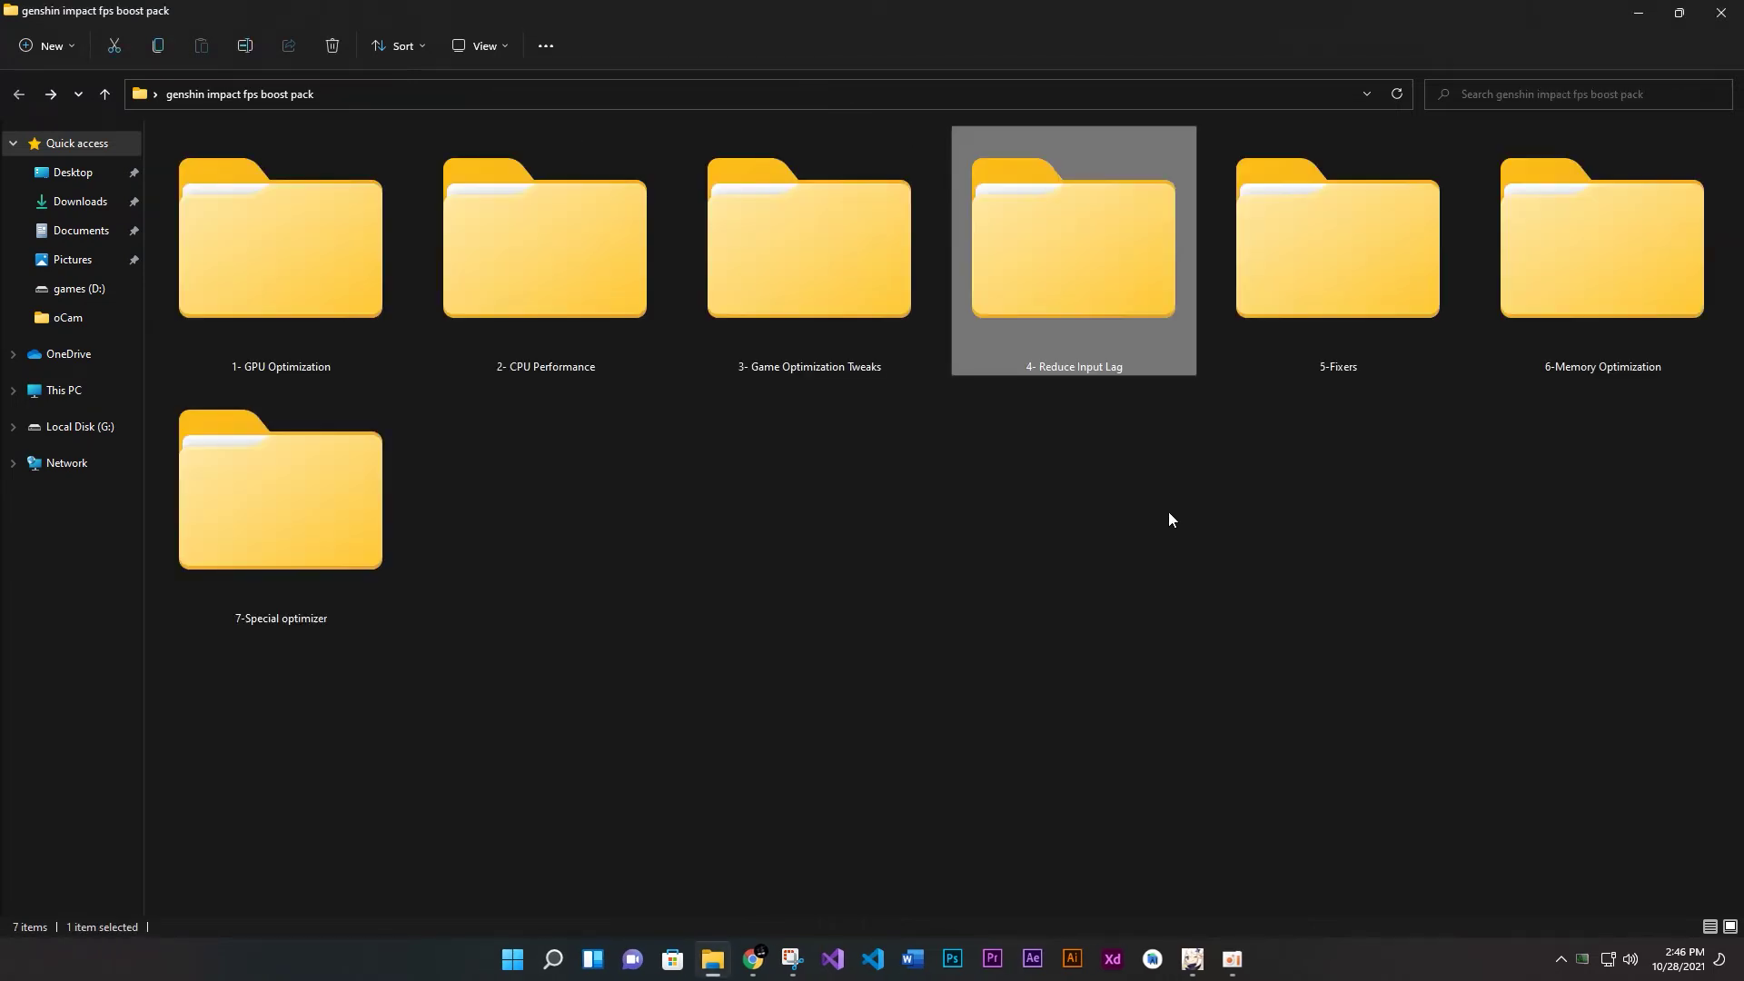
{"action": "left_click", "coordinate": [1175, 554]}
{"action": "double_click", "coordinate": [1318, 313]}
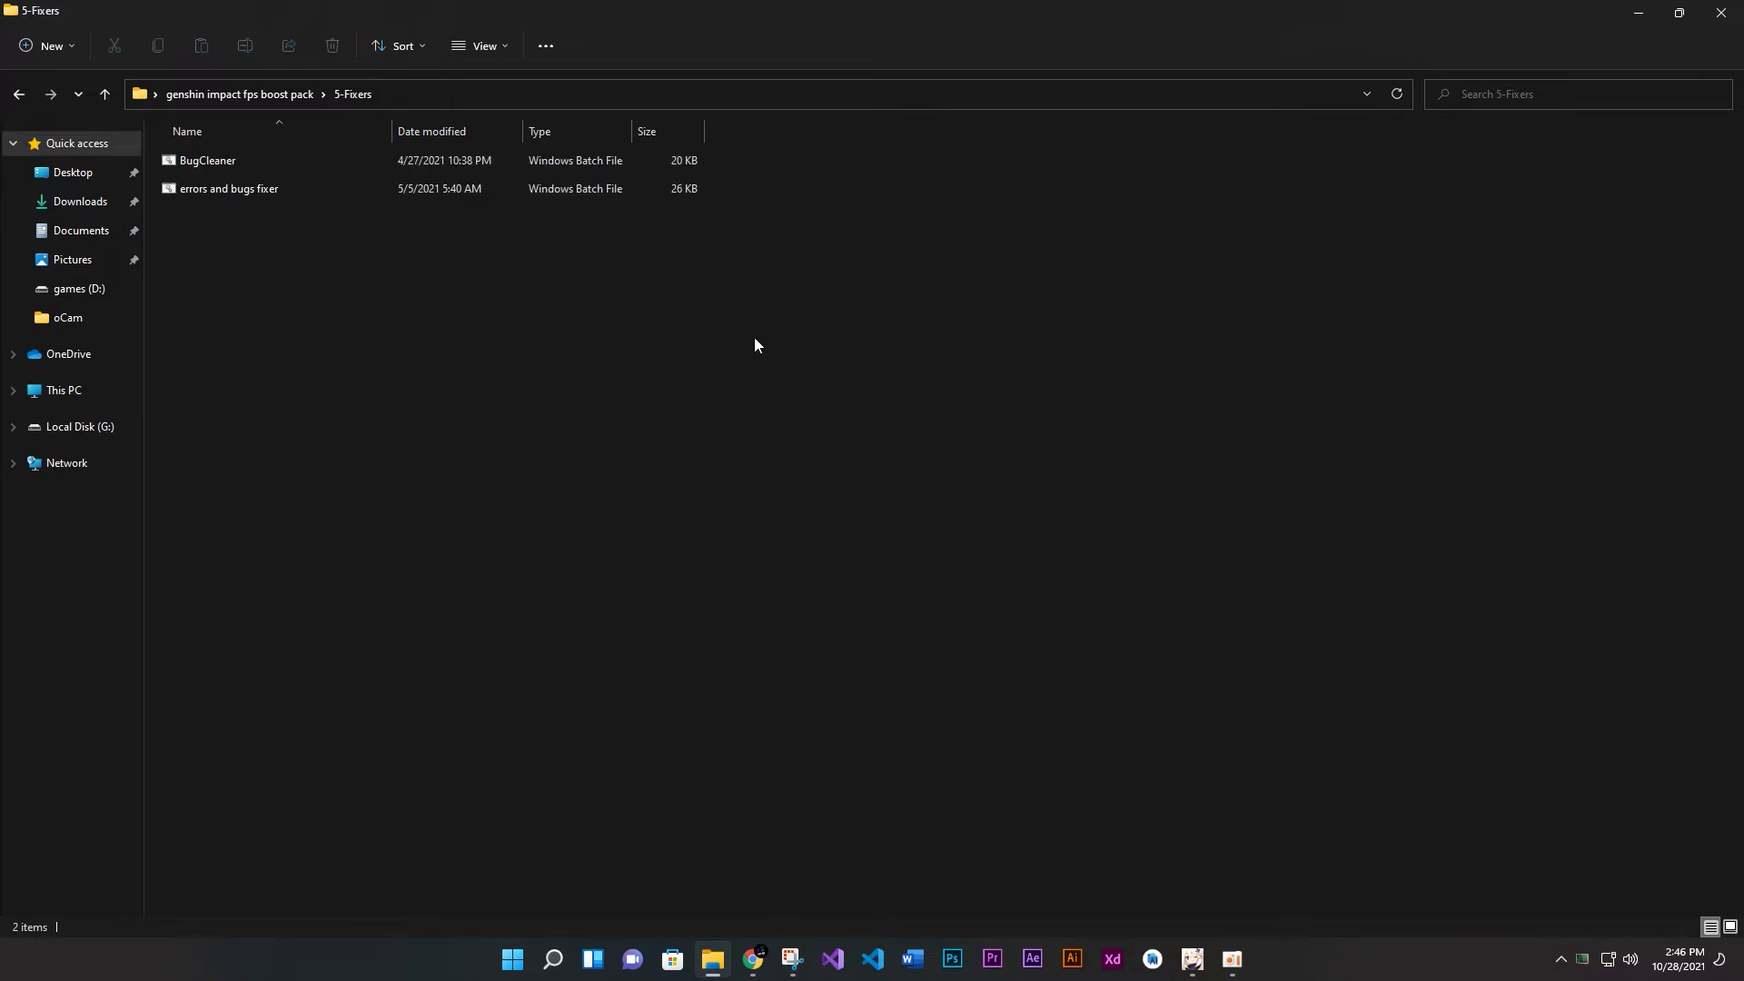
{"action": "left_click", "coordinate": [470, 49]}
{"action": "left_click", "coordinate": [494, 85]}
{"action": "left_click_drag", "start_coordinate": [936, 400], "coordinate": [227, 305]}
{"action": "left_click", "coordinate": [819, 449]}
Run the "errors and bugs fixer" batch file as administrator and move its console window toward the middle of the screen
{"action": "left_click", "coordinate": [509, 319]}
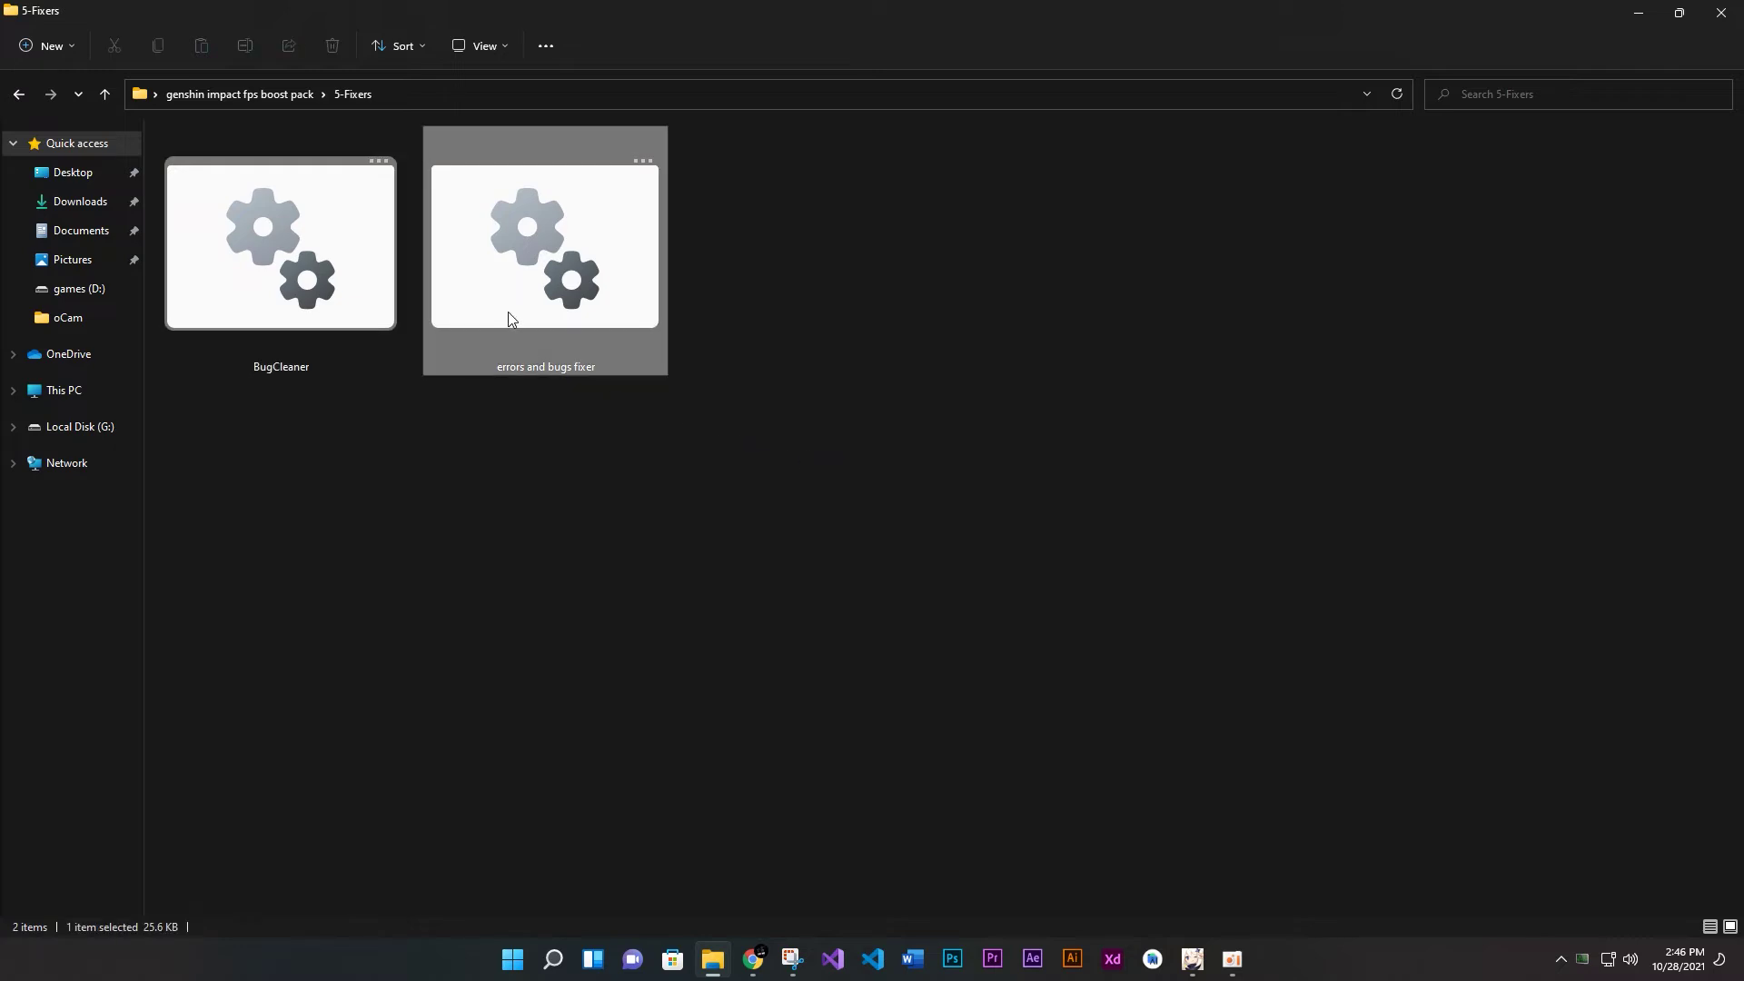
{"action": "right_click", "coordinate": [512, 325]}
{"action": "left_click", "coordinate": [597, 410]}
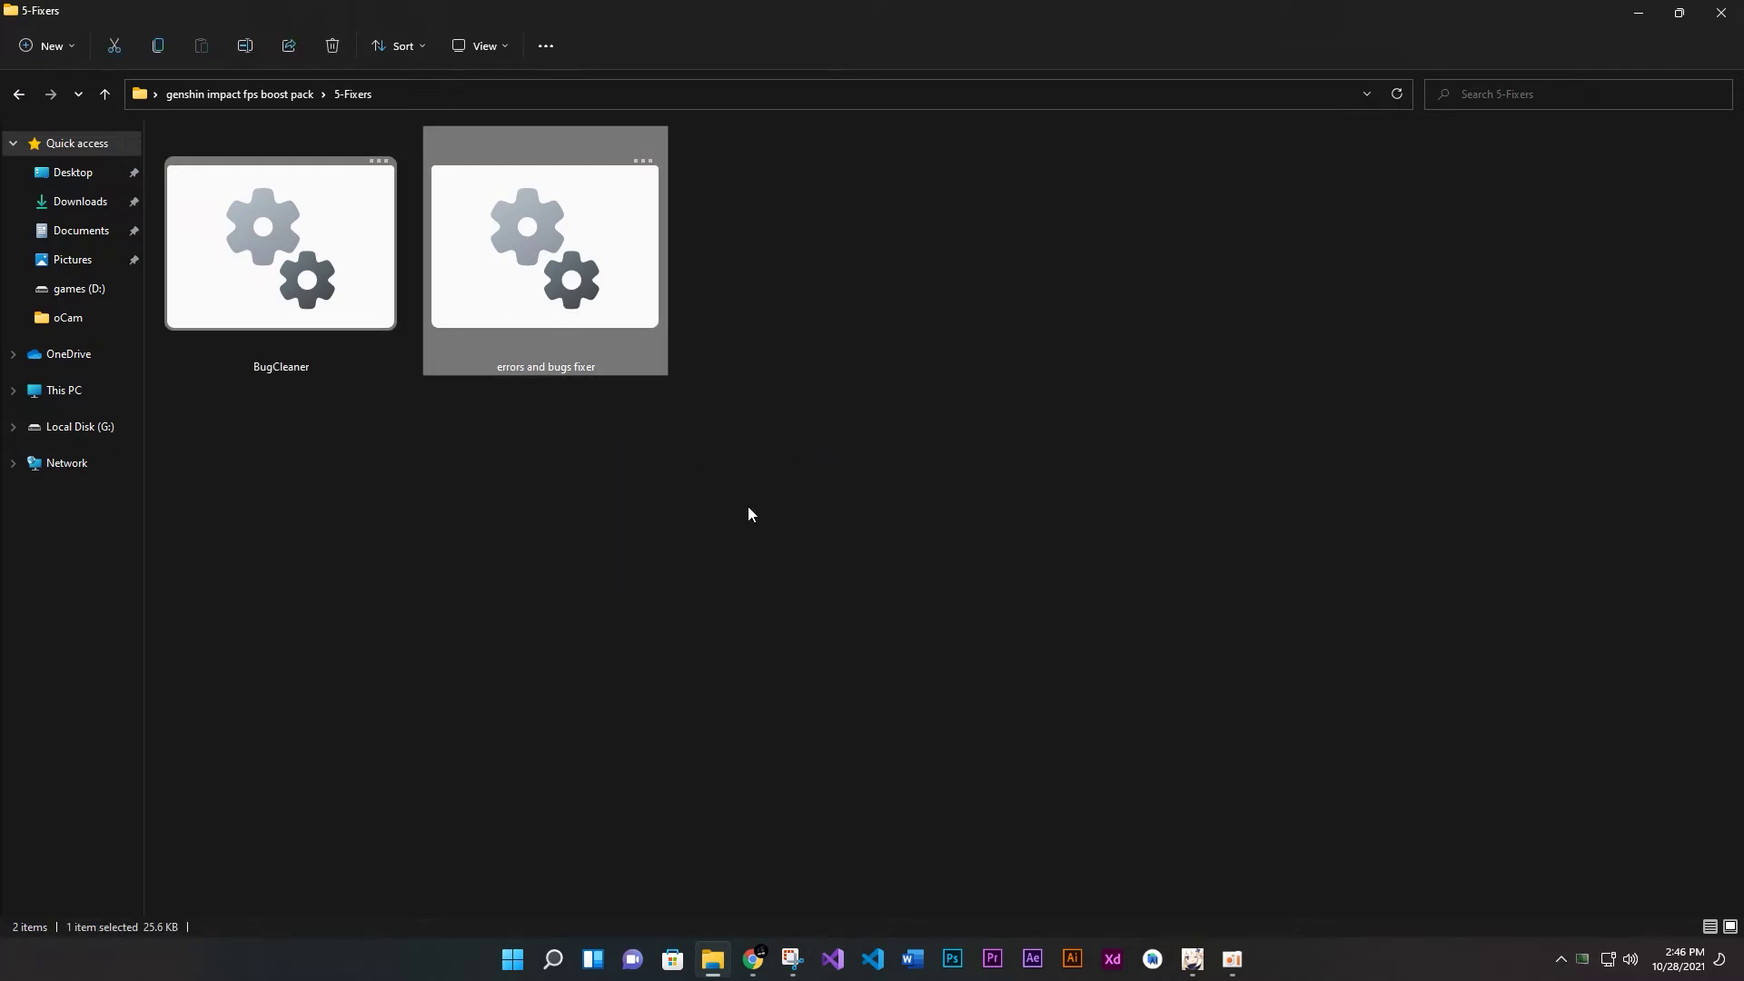
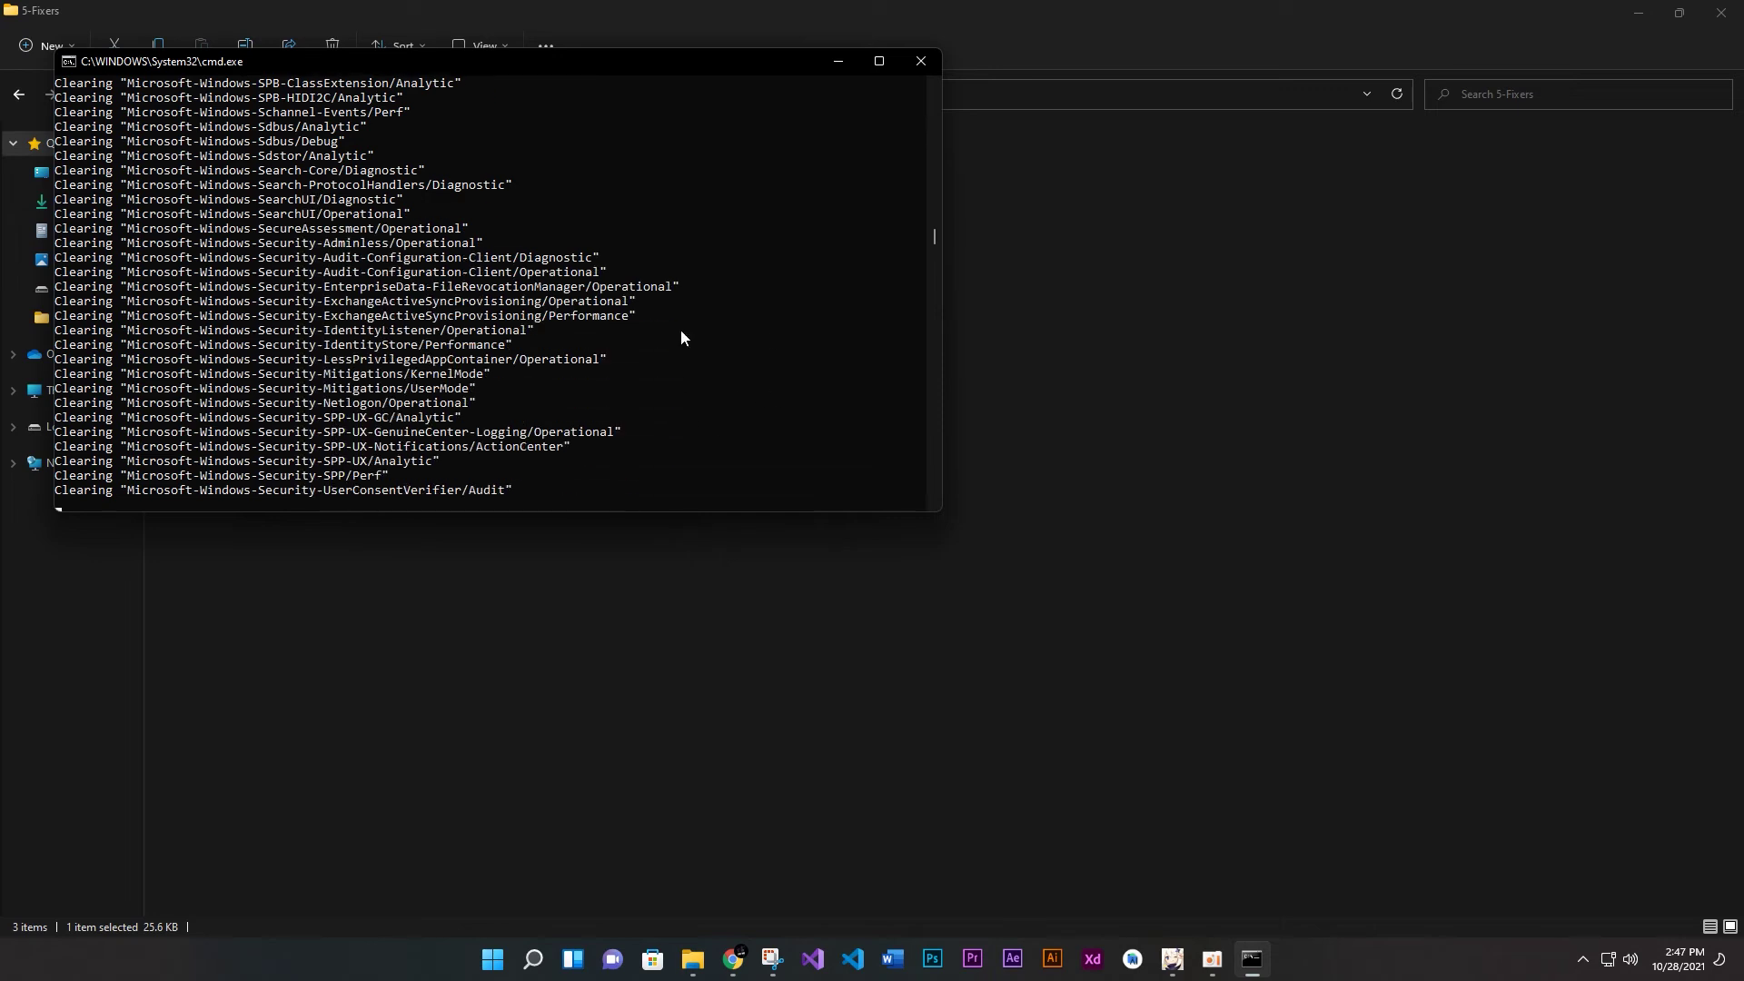
{"action": "left_click_drag", "start_coordinate": [577, 58], "coordinate": [762, 91]}
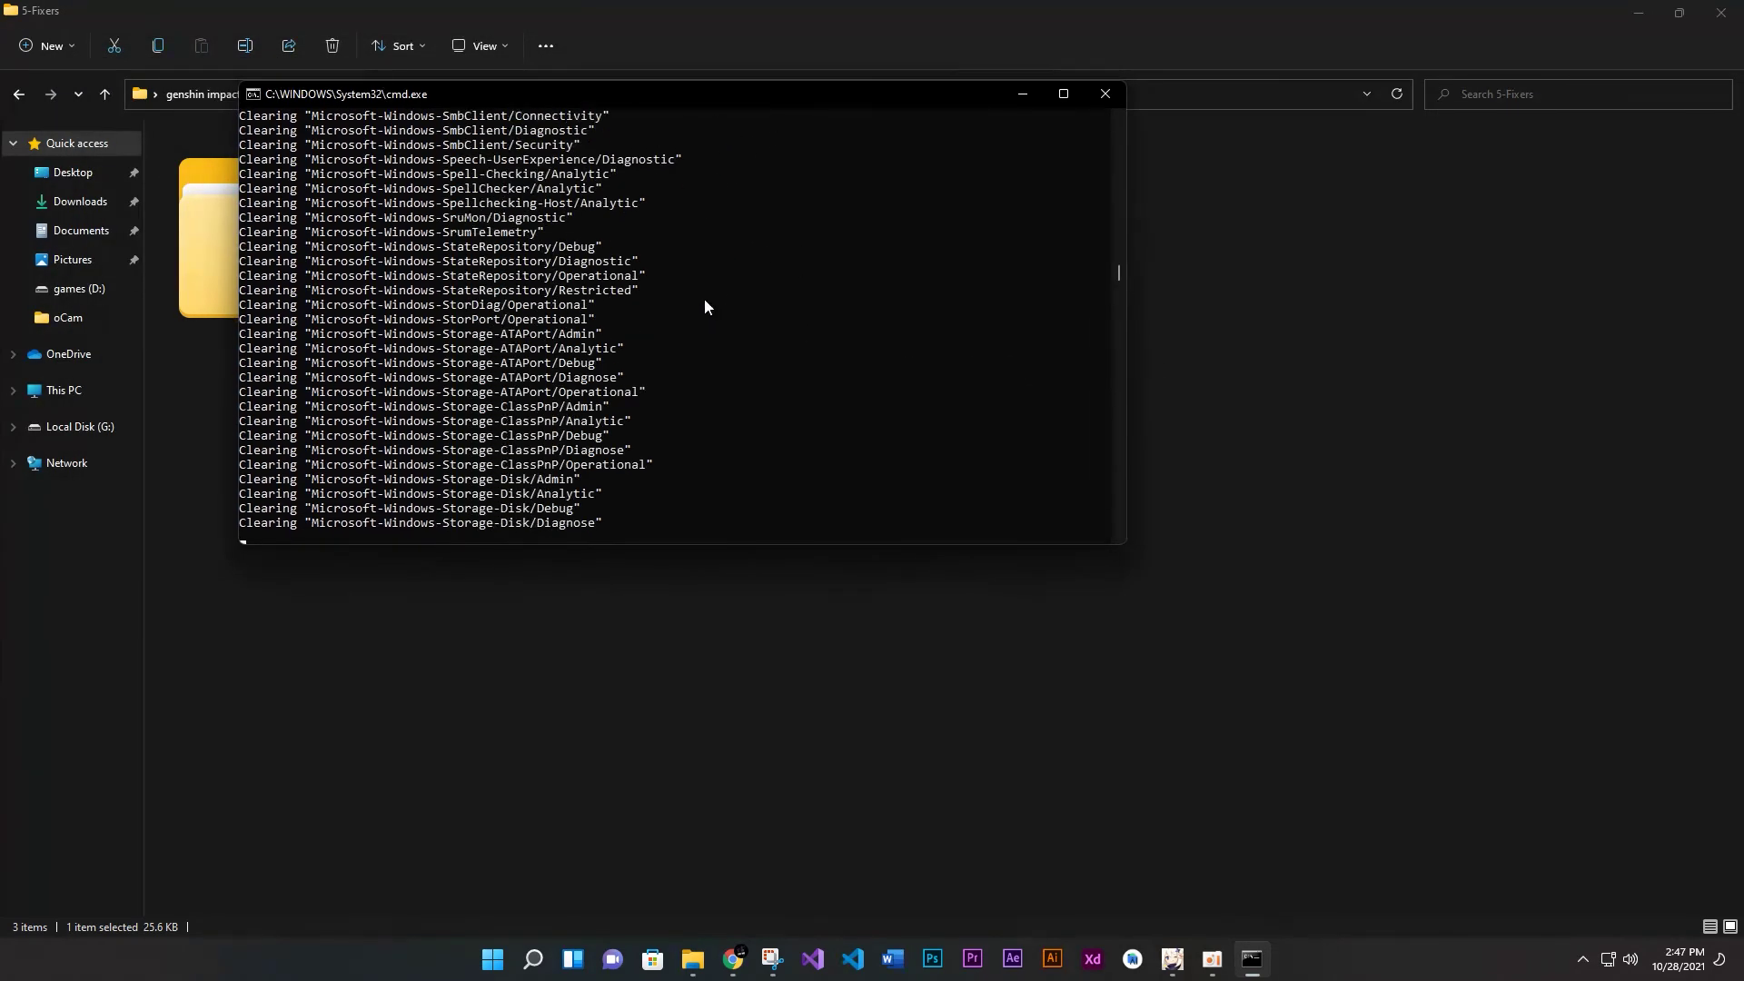